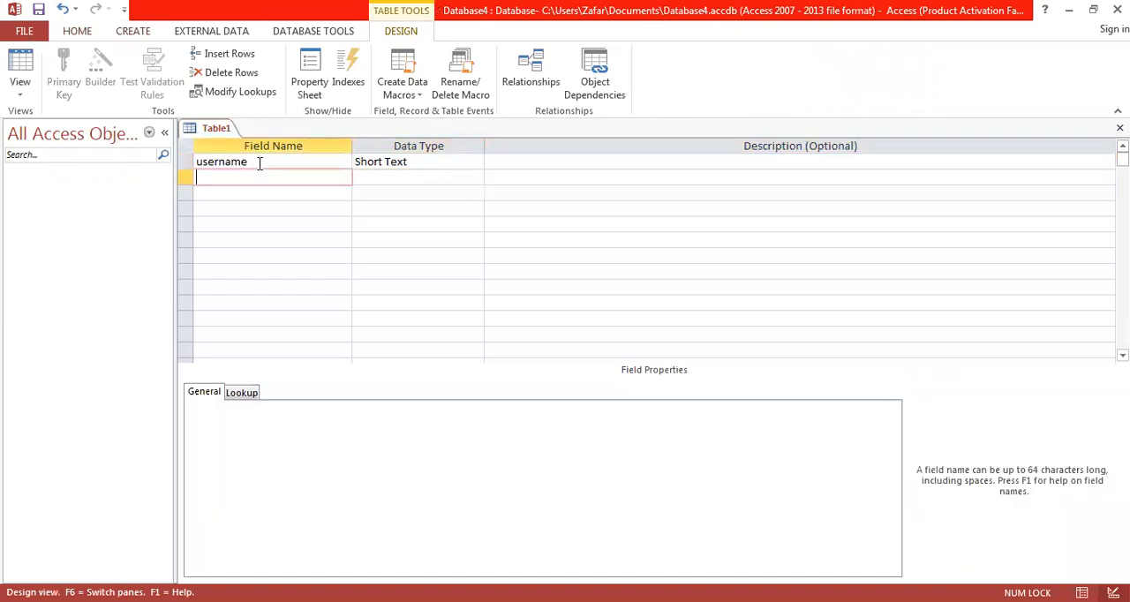
{"action": "key", "text": "Tab"}
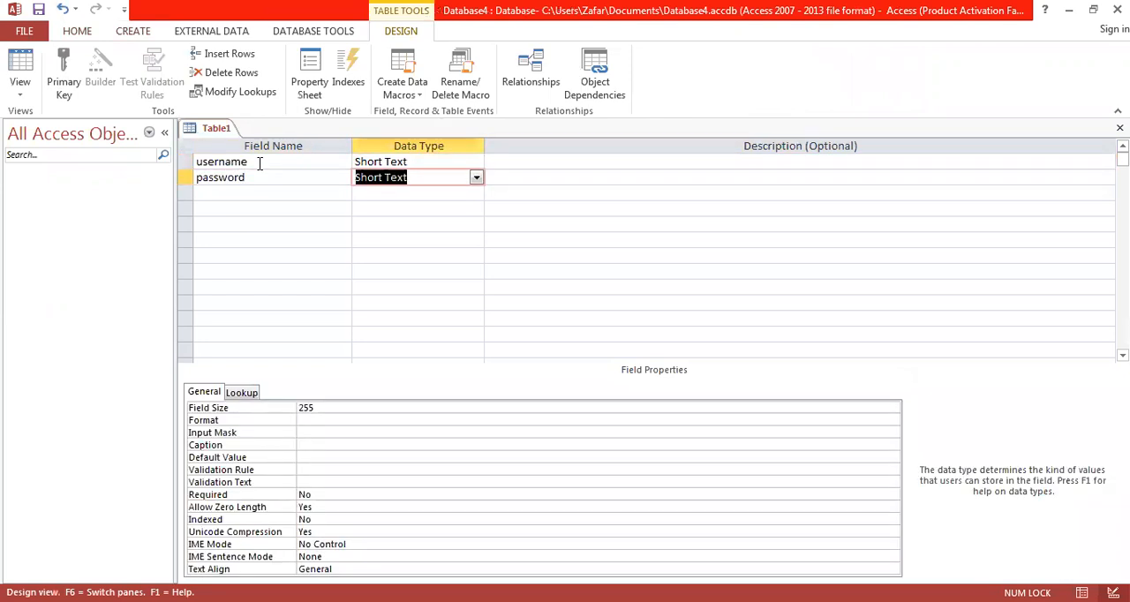
{"action": "right_click", "coordinate": [211, 132]}
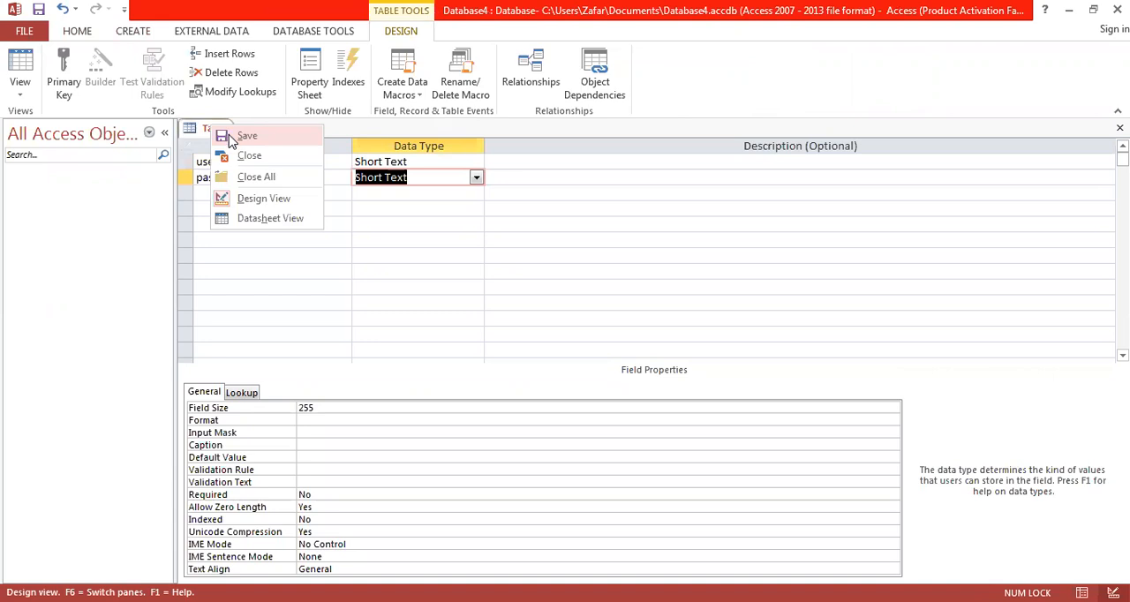
{"action": "left_click", "coordinate": [231, 138]}
{"action": "type", "text": "login"}
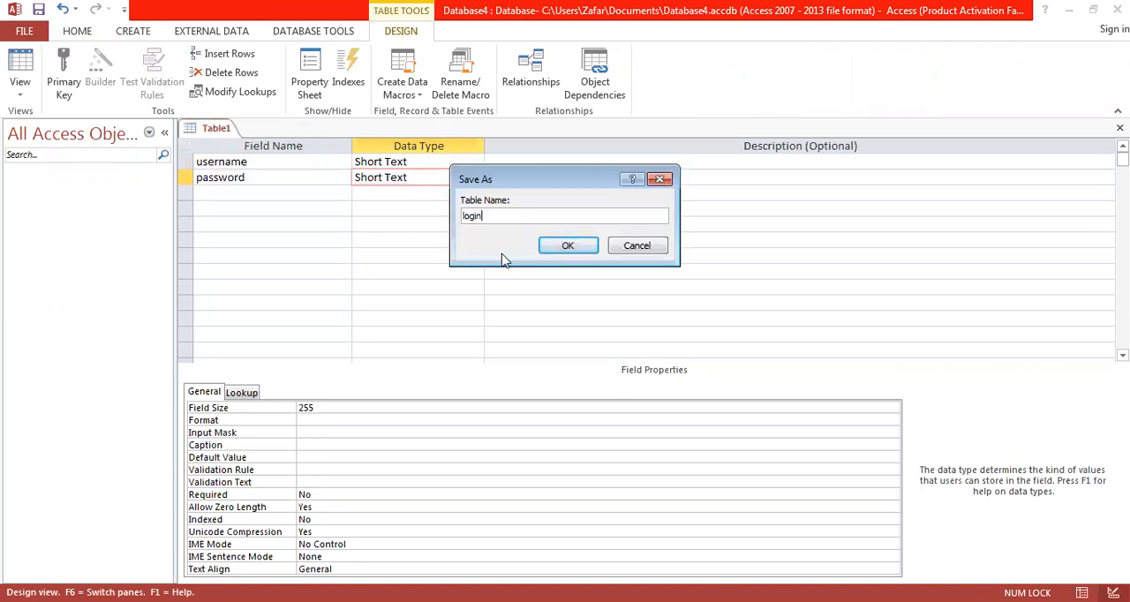
{"action": "left_click", "coordinate": [570, 246]}
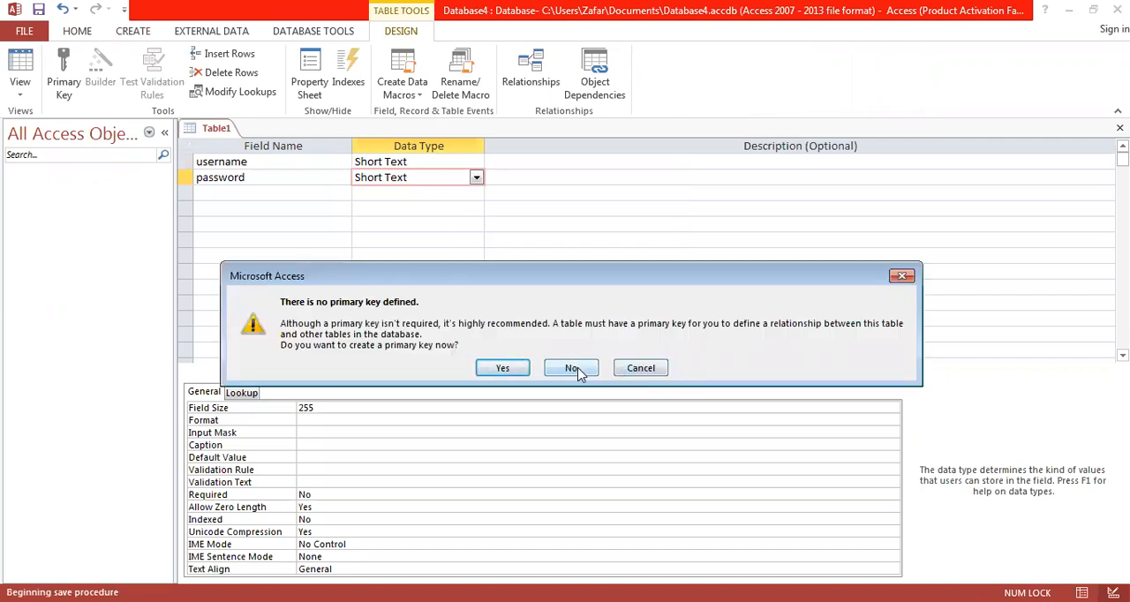
{"action": "left_click", "coordinate": [639, 368]}
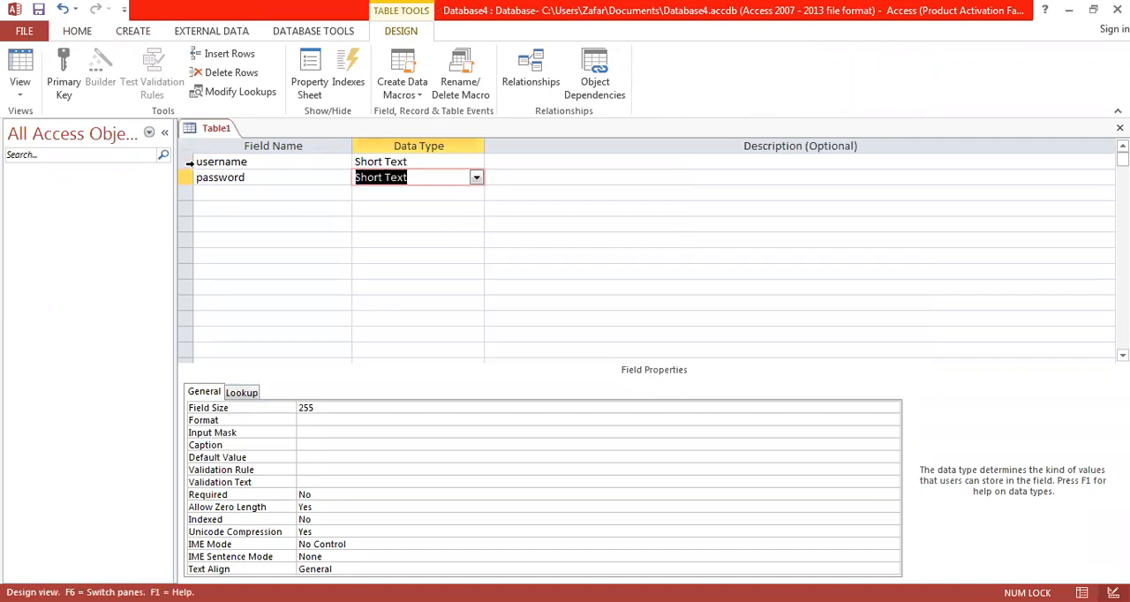
Step: Make the username field the primary key and save the table as login
{"action": "left_click", "coordinate": [189, 165]}
{"action": "left_click", "coordinate": [63, 78]}
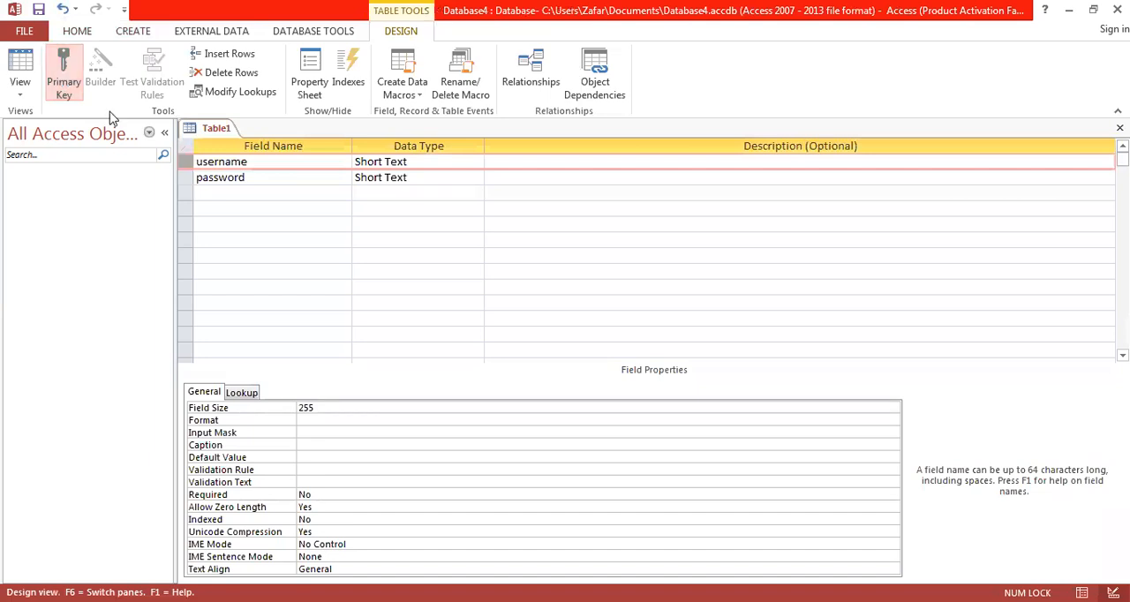
{"action": "right_click", "coordinate": [218, 130]}
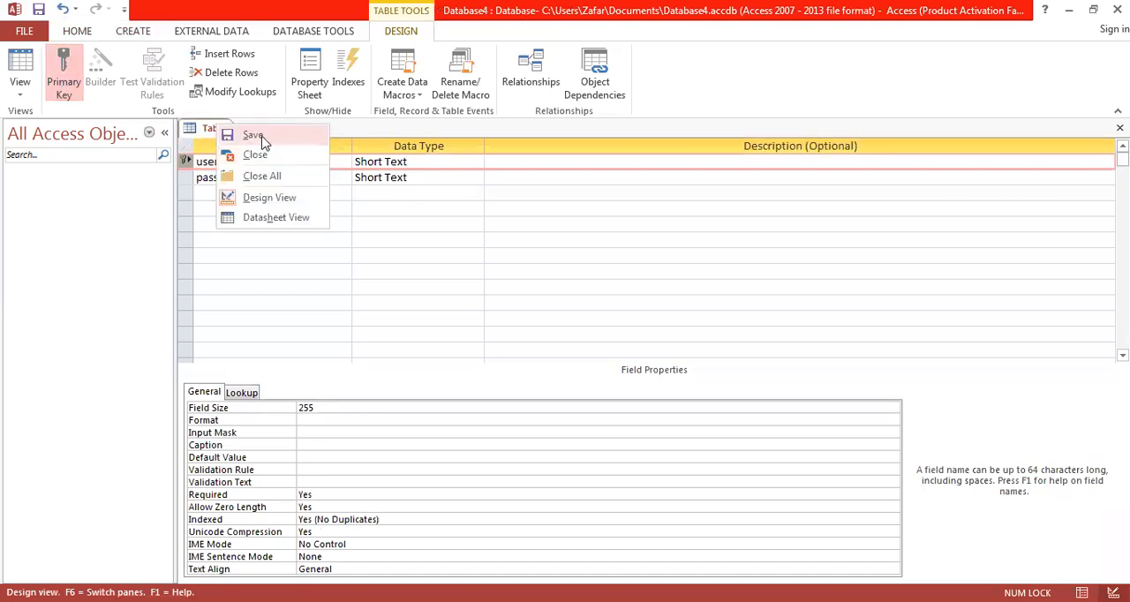
{"action": "left_click", "coordinate": [254, 135]}
{"action": "type", "text": "login"}
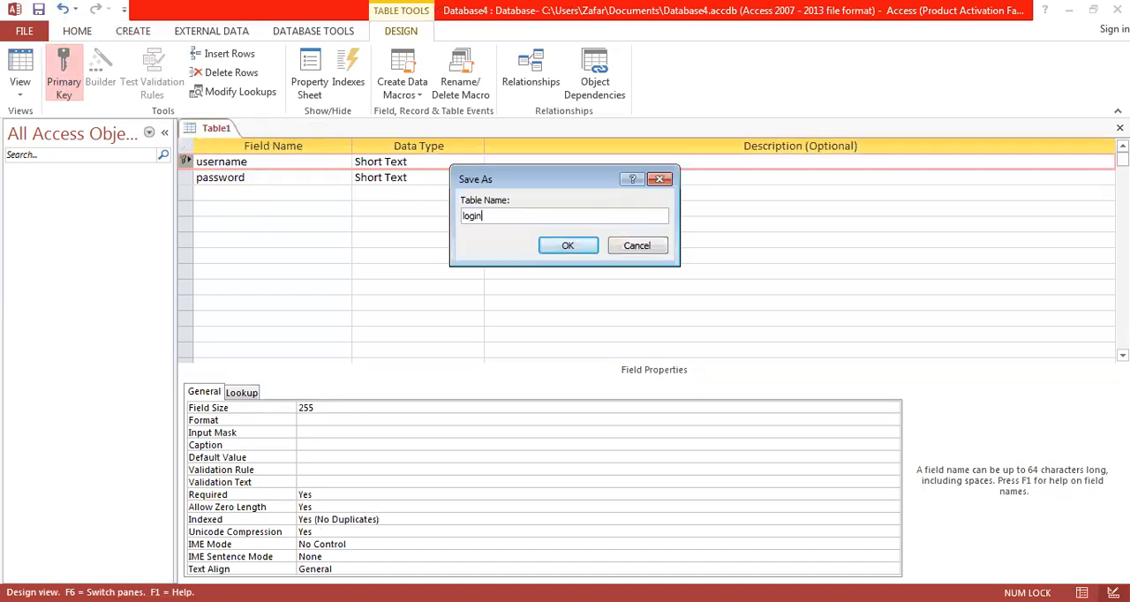
{"action": "left_click", "coordinate": [570, 245]}
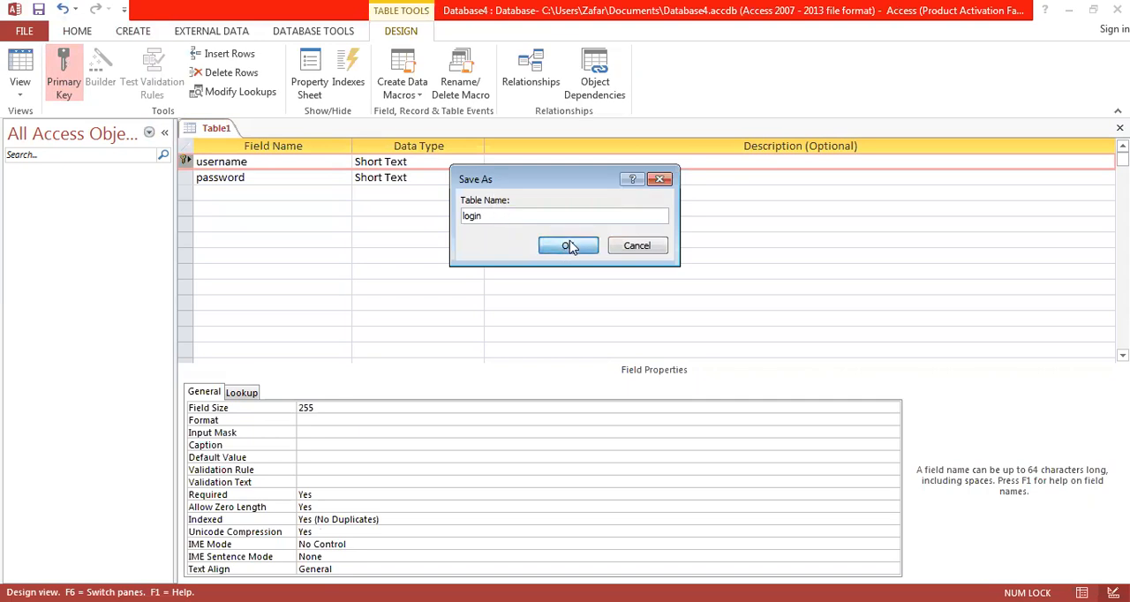
Step: Apply the Password input mask to the password field and save the login table
{"action": "left_click", "coordinate": [300, 180]}
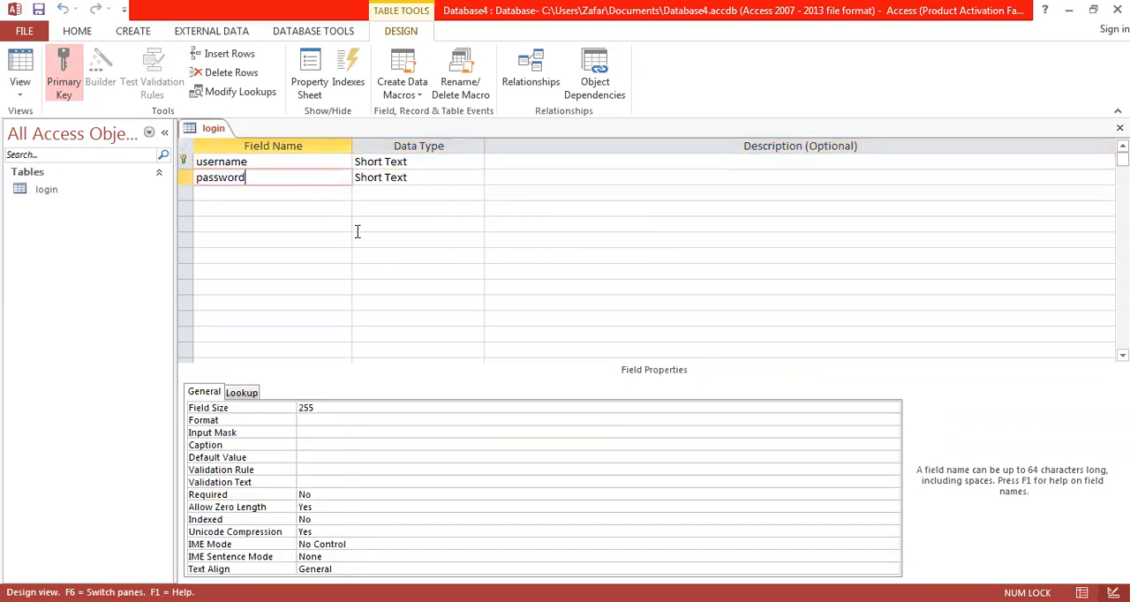
{"action": "left_click", "coordinate": [318, 432]}
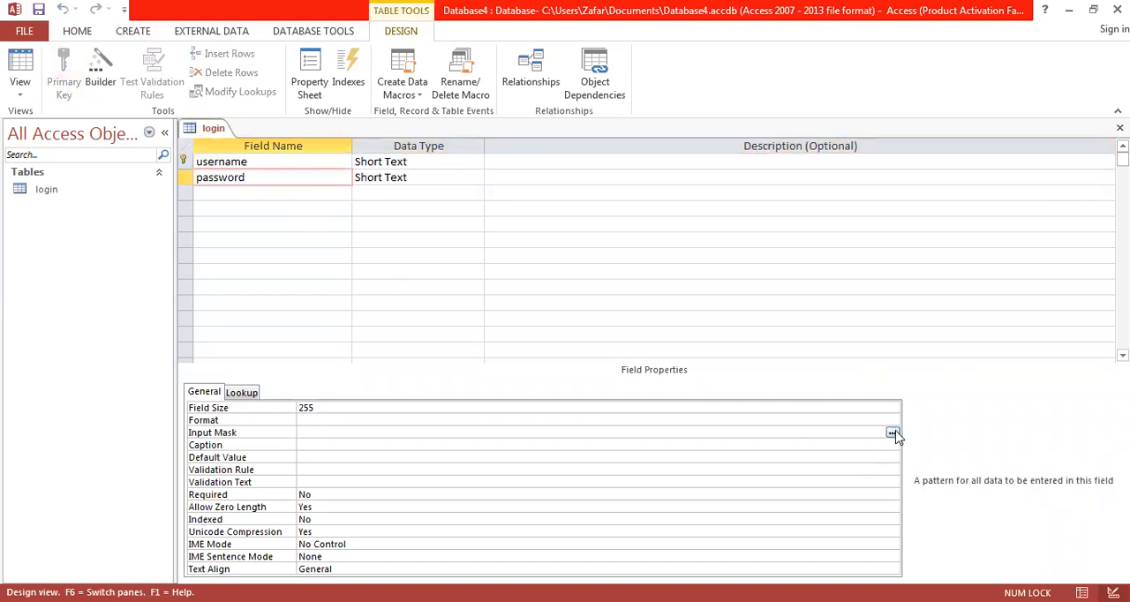
{"action": "left_click", "coordinate": [892, 433]}
{"action": "left_click", "coordinate": [441, 282]}
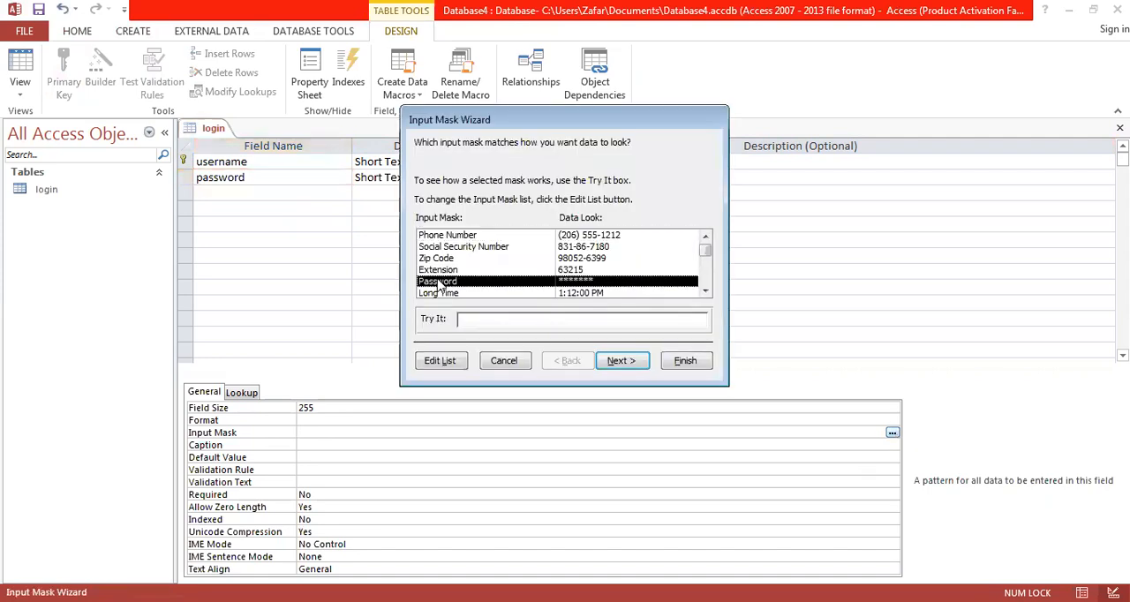
{"action": "left_click", "coordinate": [685, 361]}
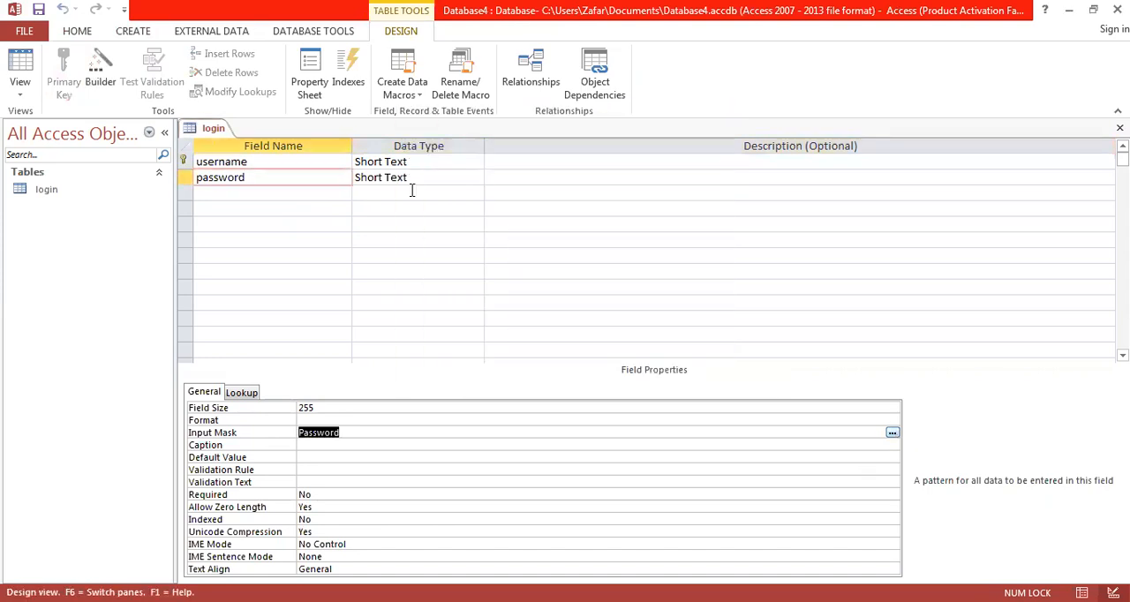
{"action": "right_click", "coordinate": [222, 131]}
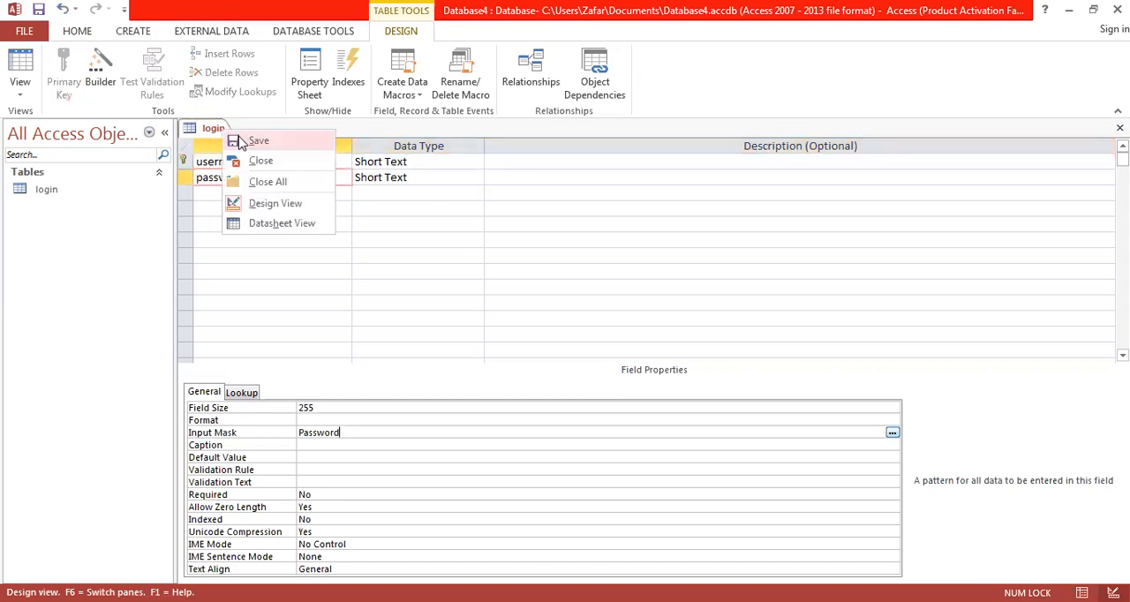
{"action": "left_click", "coordinate": [241, 144]}
Step: Enter the first record's username and password in the datasheet view of the login table
{"action": "right_click", "coordinate": [215, 131]}
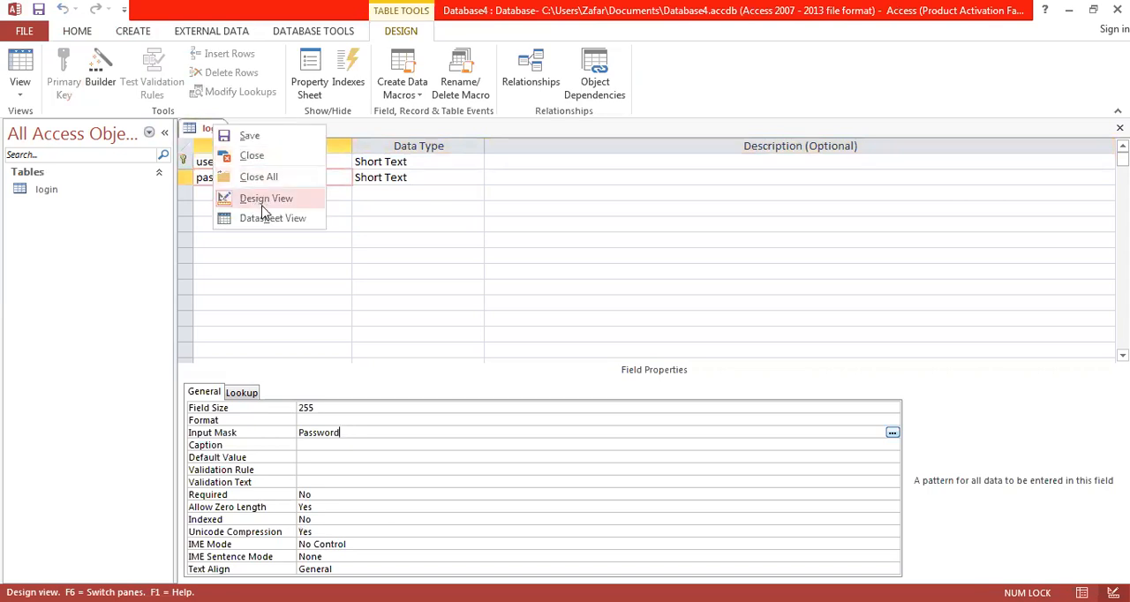
{"action": "left_click", "coordinate": [267, 221]}
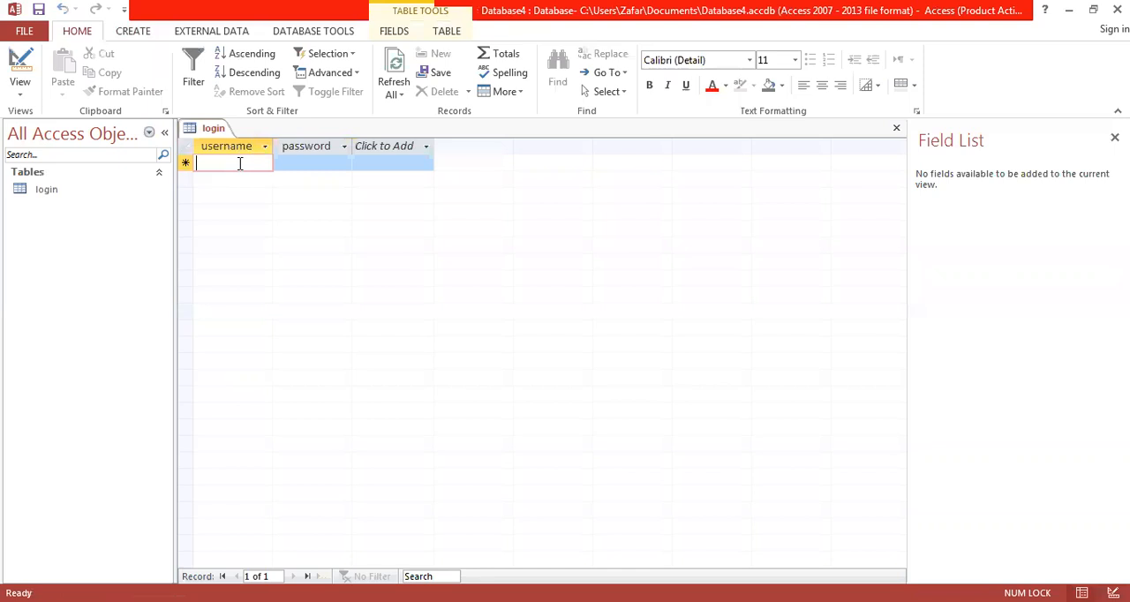
{"action": "type", "text": "ali"}
{"action": "key", "text": "Tab"}
{"action": "type", "text": "123"}
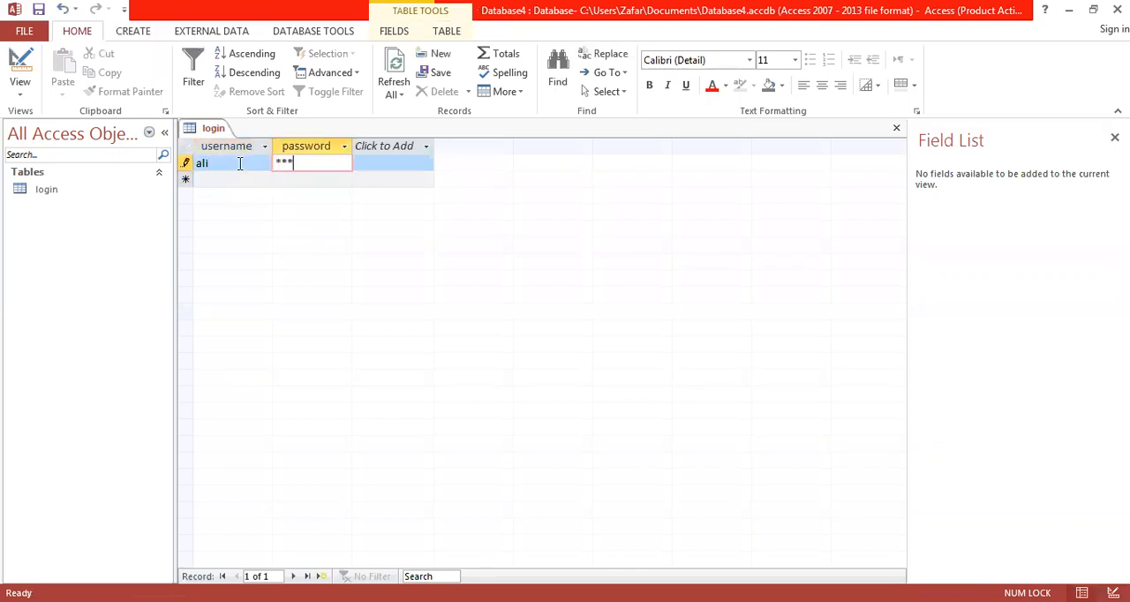
{"action": "key", "text": "BackSpace"}
{"action": "key", "text": "BackSpace"}
{"action": "key", "text": "BackSpace"}
{"action": "type", "text": "123"}
{"action": "key", "text": "Tab"}
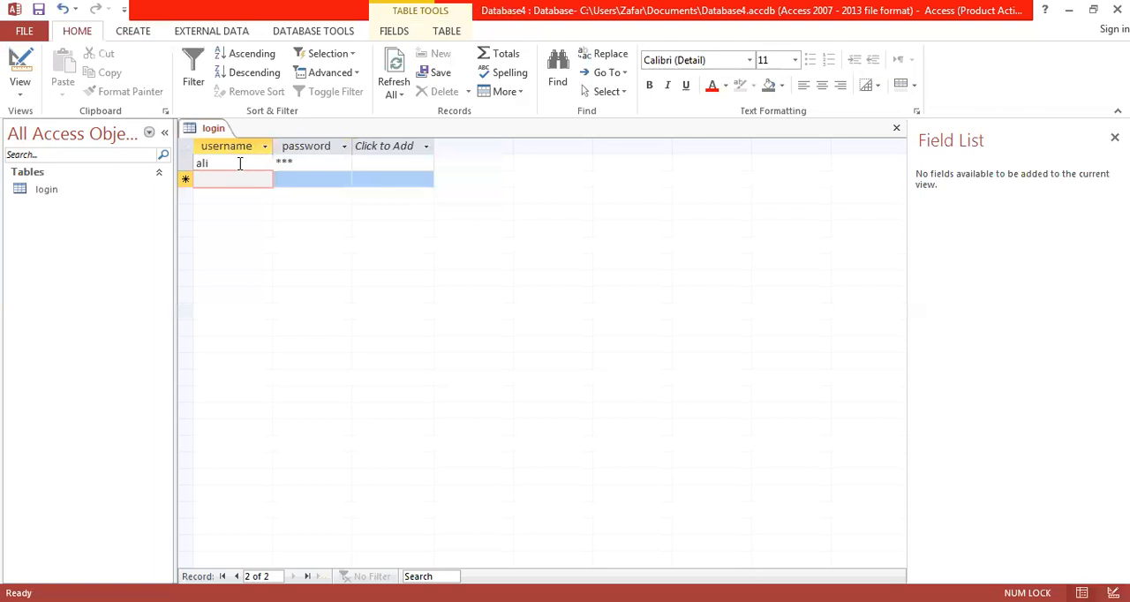
Step: Enter a second record's username and password, and close the login table
{"action": "type", "text": "zia"}
{"action": "key", "text": "Tab"}
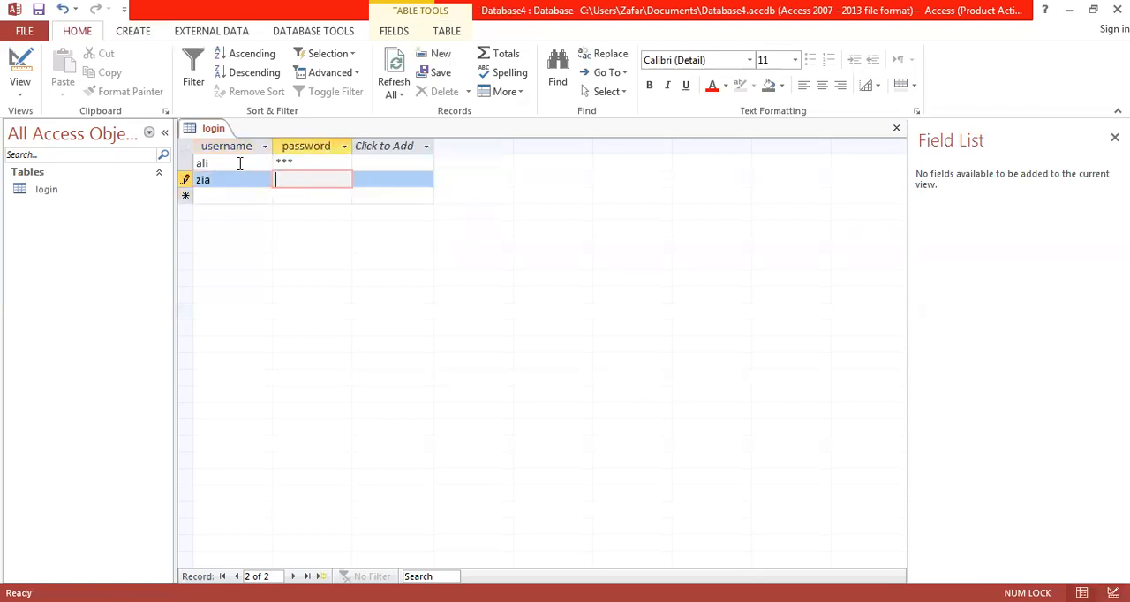
{"action": "type", "text": "12"}
{"action": "left_click", "coordinate": [245, 194]}
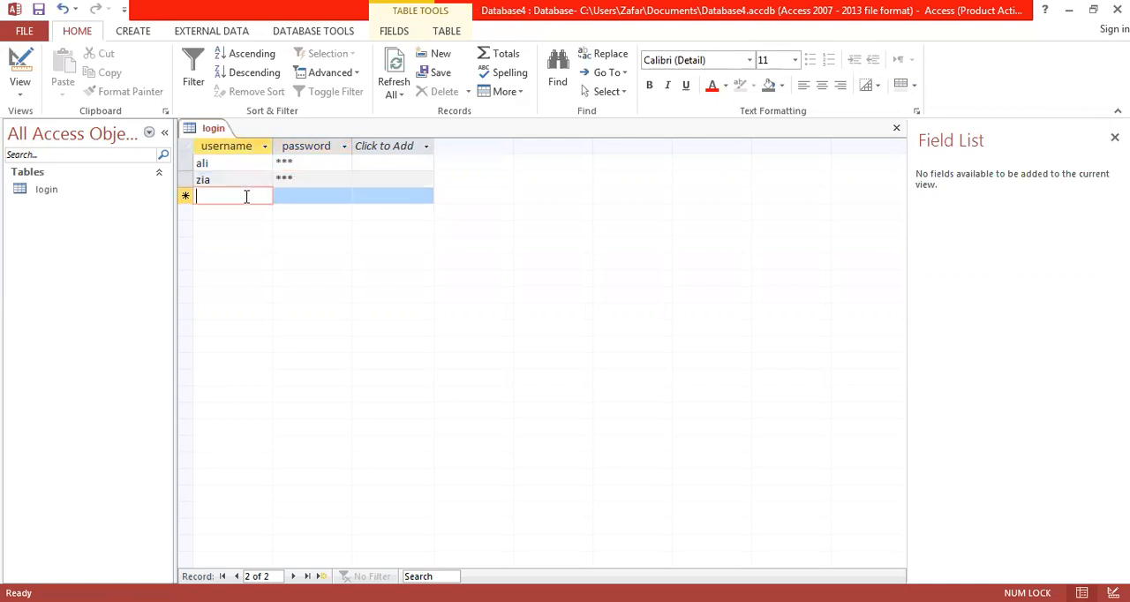
{"action": "right_click", "coordinate": [218, 133]}
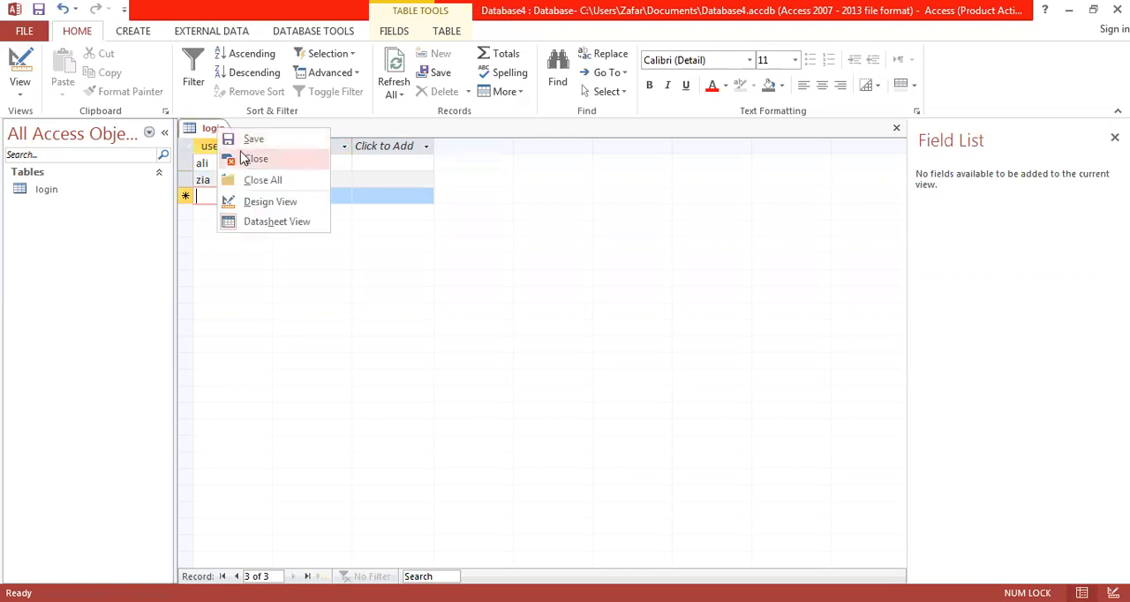
{"action": "left_click", "coordinate": [249, 160]}
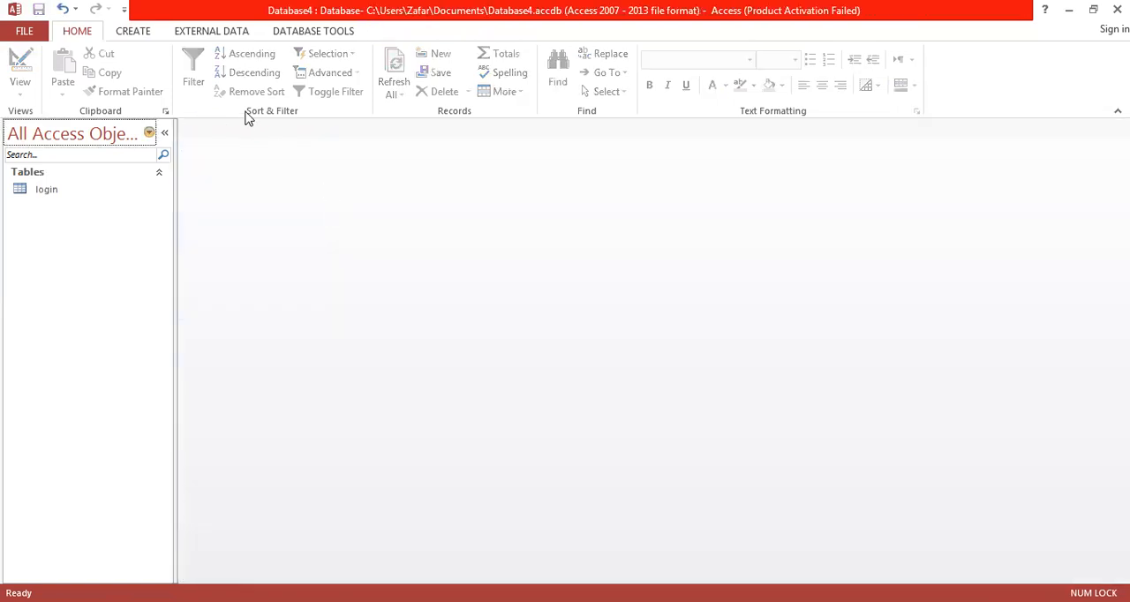
Step: Create a blank form in Design View and show its property sheet
{"action": "left_click", "coordinate": [133, 33]}
{"action": "left_click", "coordinate": [323, 80]}
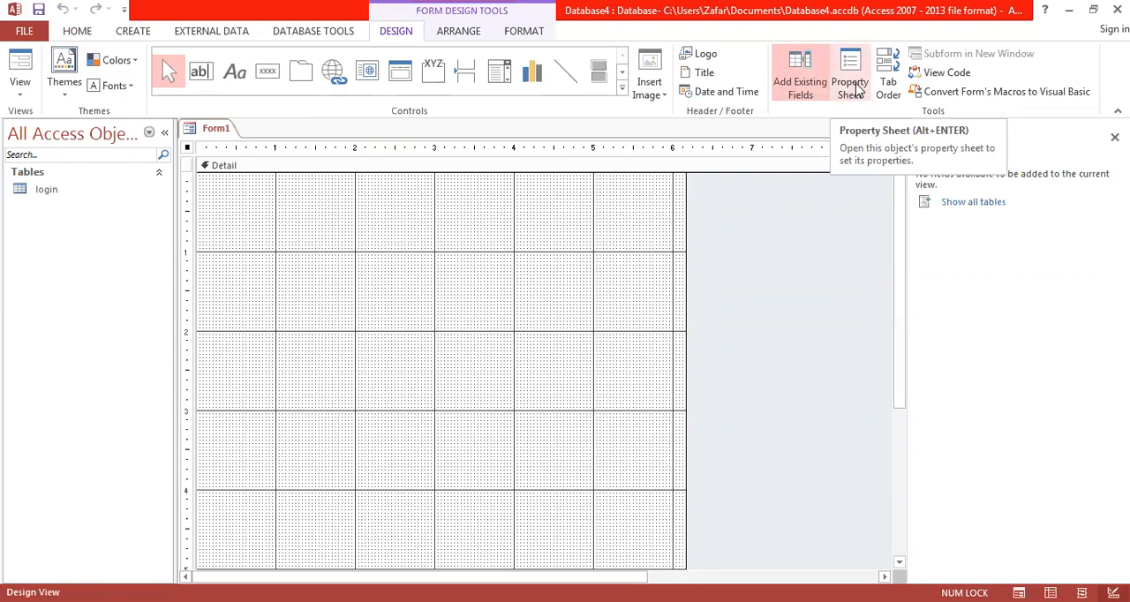
{"action": "left_click", "coordinate": [853, 87]}
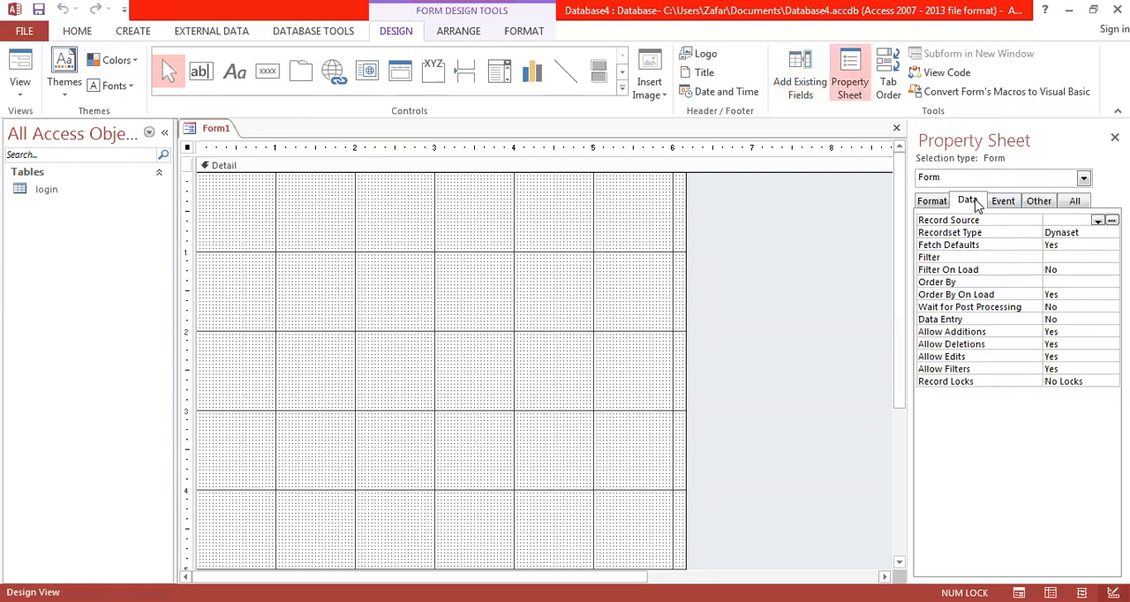
Step: Set the form's Navigation Buttons and Record Selectors properties to No
{"action": "left_click", "coordinate": [938, 202]}
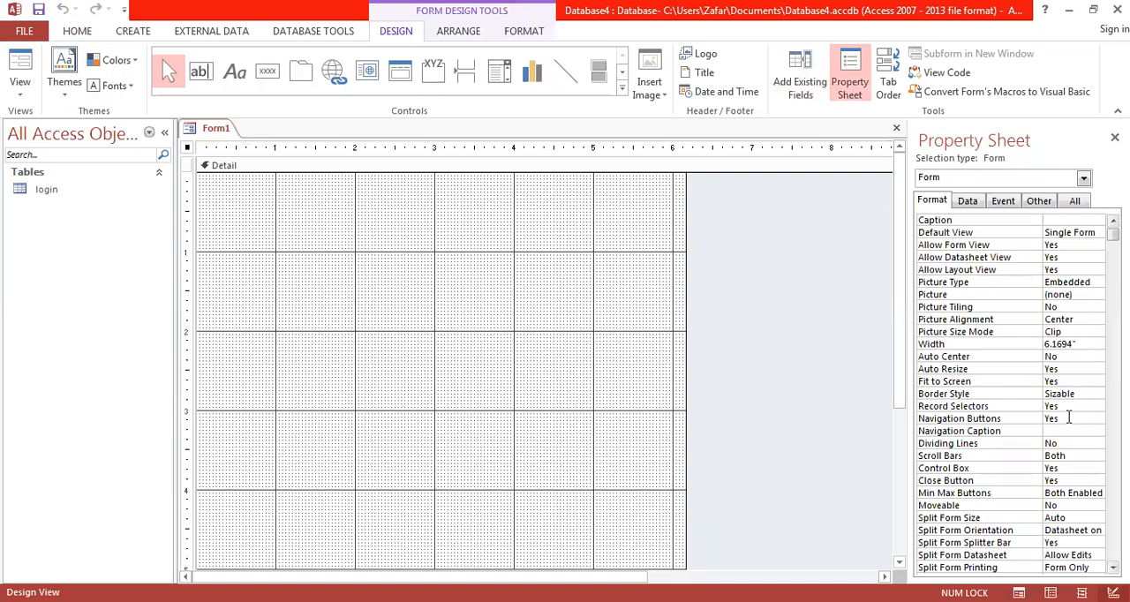
{"action": "double_click", "coordinate": [1064, 417]}
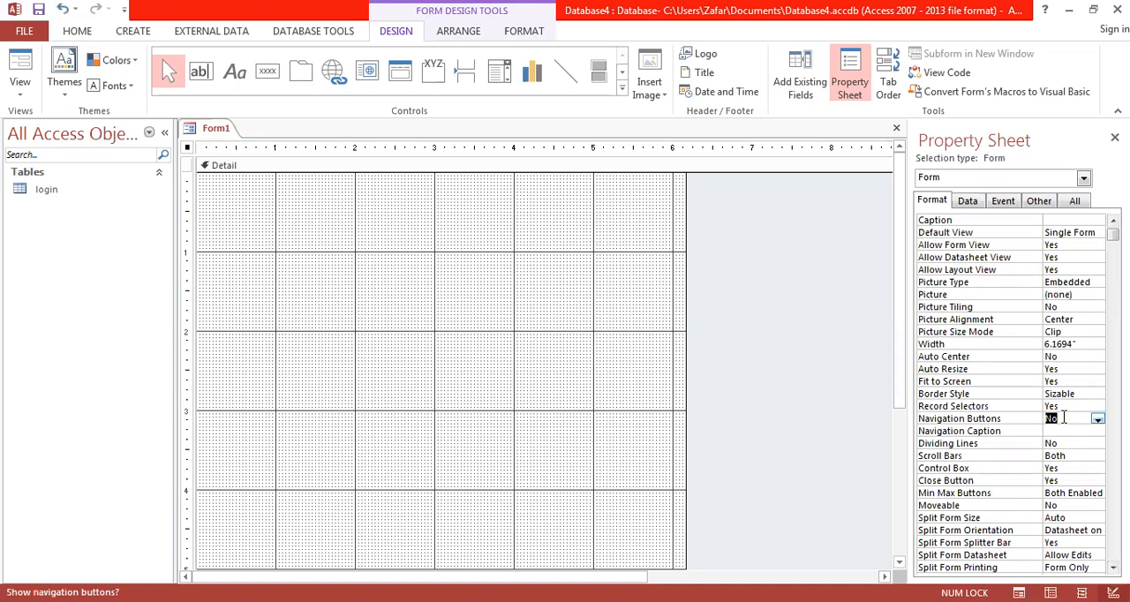
{"action": "double_click", "coordinate": [1064, 406]}
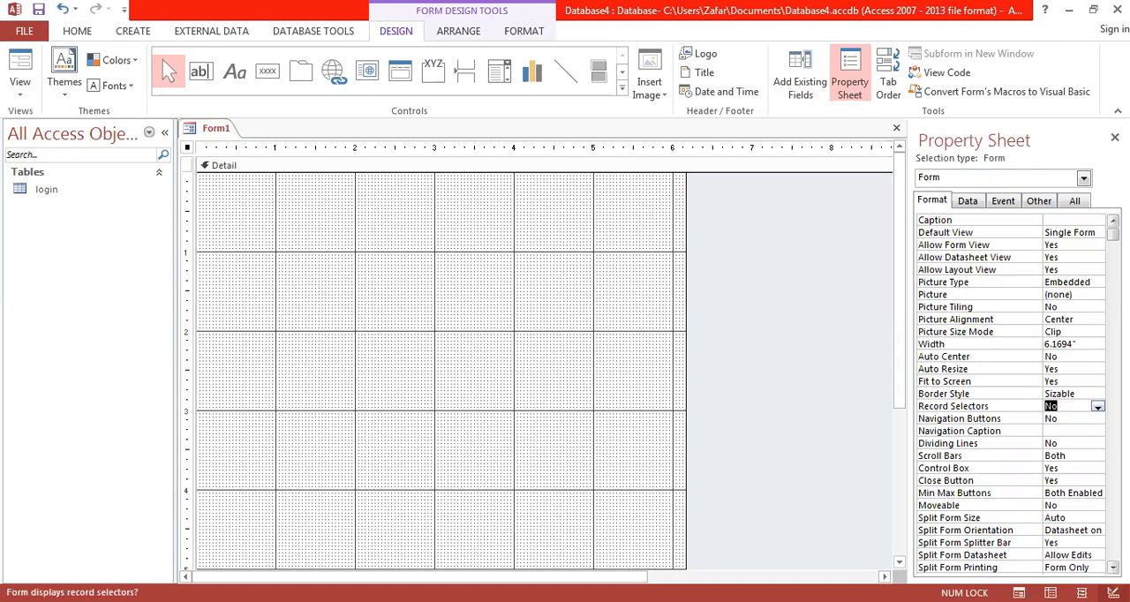
Step: Set the form's Min Max Buttons to None, Close Button and Control Box to No, and Scroll Bars to Neither
{"action": "left_click", "coordinate": [1062, 492]}
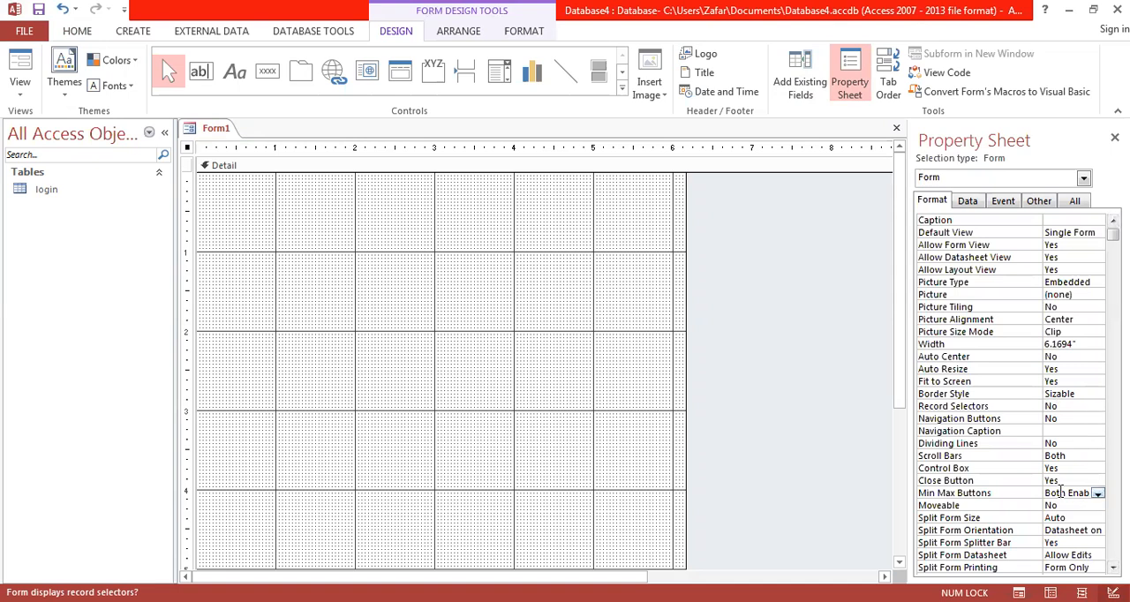
{"action": "double_click", "coordinate": [1060, 493]}
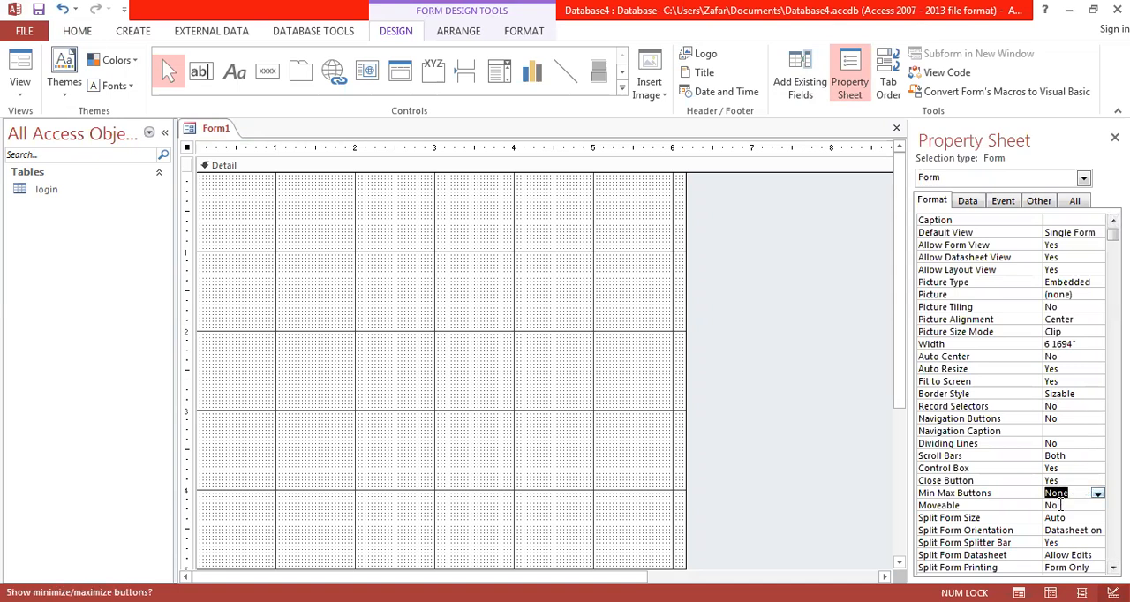
{"action": "double_click", "coordinate": [1063, 480]}
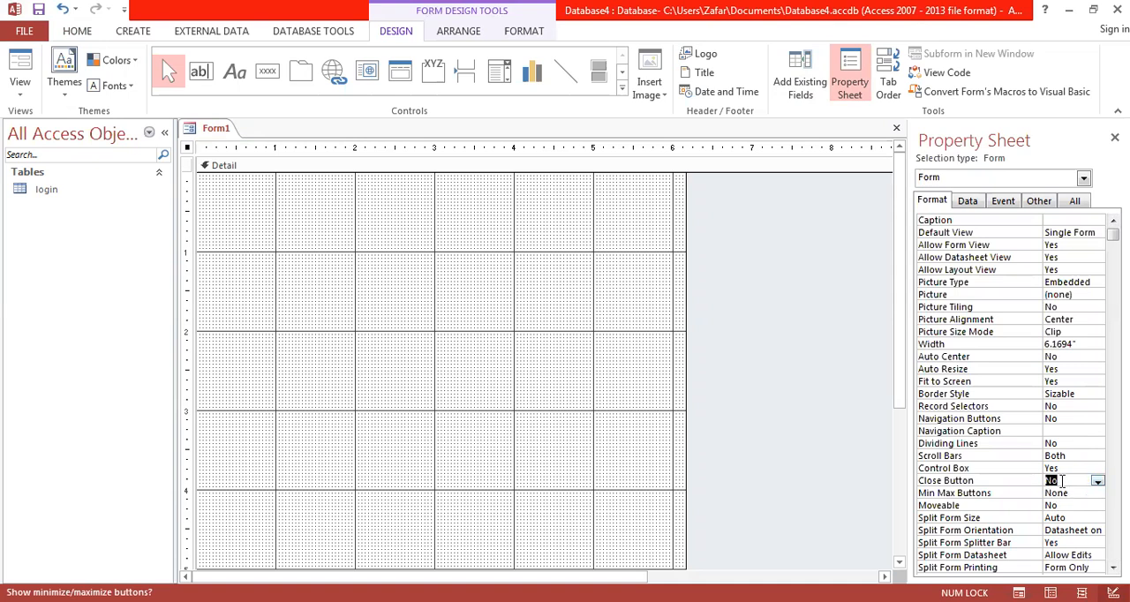
{"action": "double_click", "coordinate": [1063, 469]}
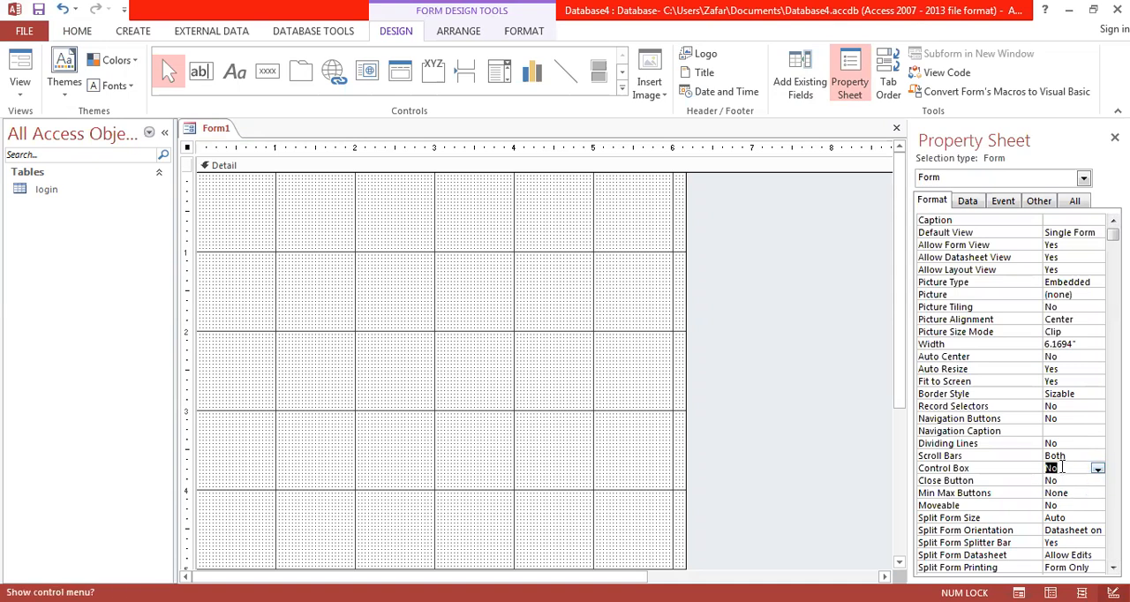
{"action": "double_click", "coordinate": [1065, 456]}
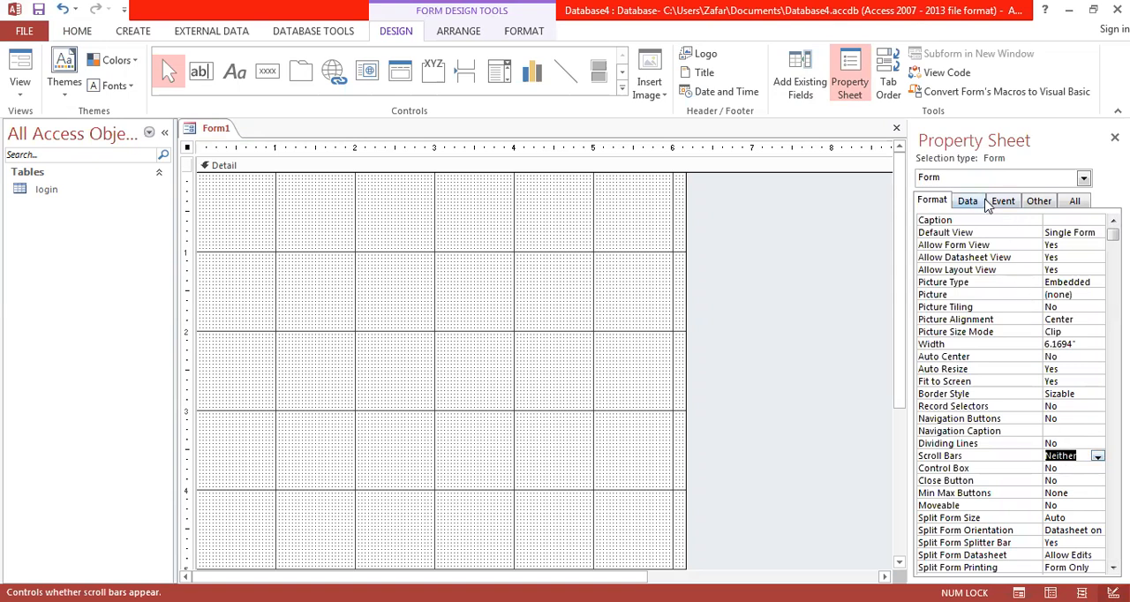
Step: Set the form's Pop Up and Modal properties to Yes
{"action": "left_click", "coordinate": [1039, 201]}
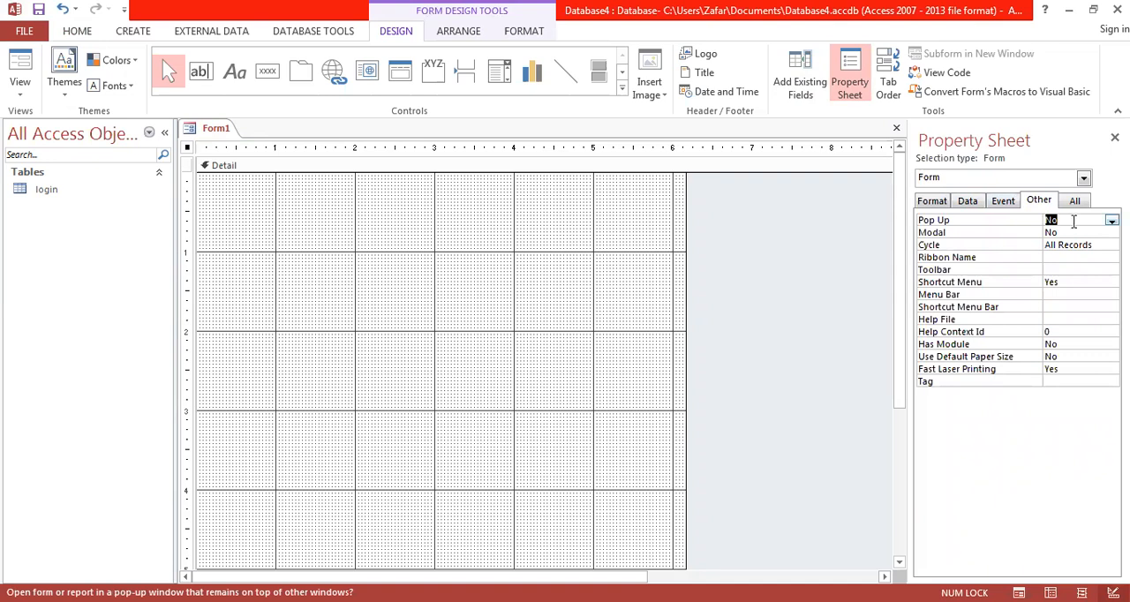
{"action": "left_click", "coordinate": [1112, 220]}
{"action": "left_click", "coordinate": [1084, 232]}
{"action": "double_click", "coordinate": [1084, 232]}
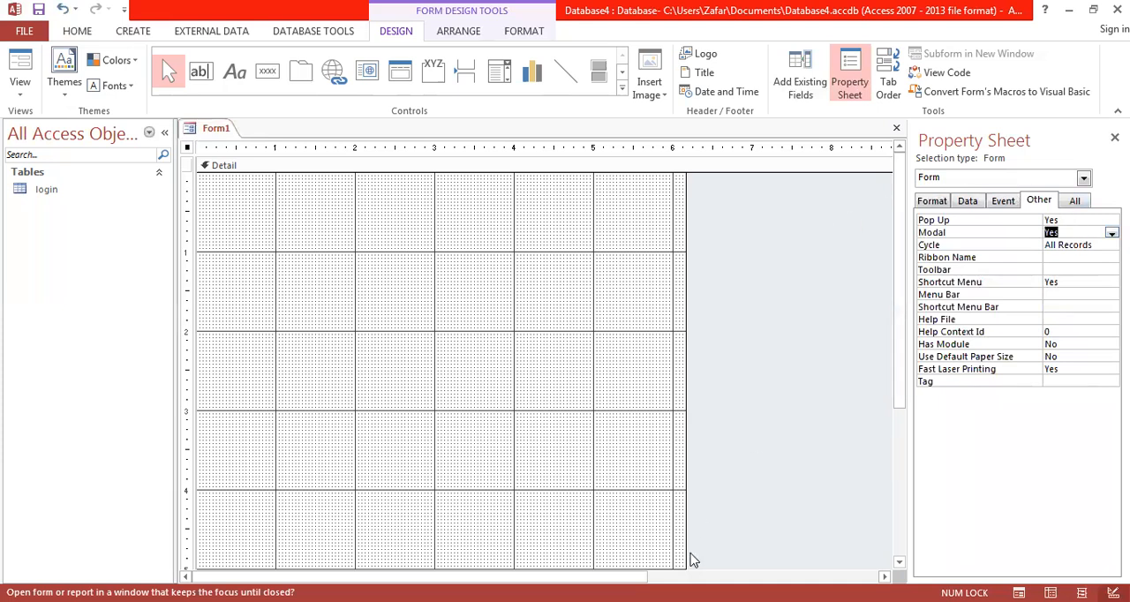
Step: Narrow the form's Detail section to about 5.5 inches wide
{"action": "left_click_drag", "start_coordinate": [681, 565], "coordinate": [633, 491]}
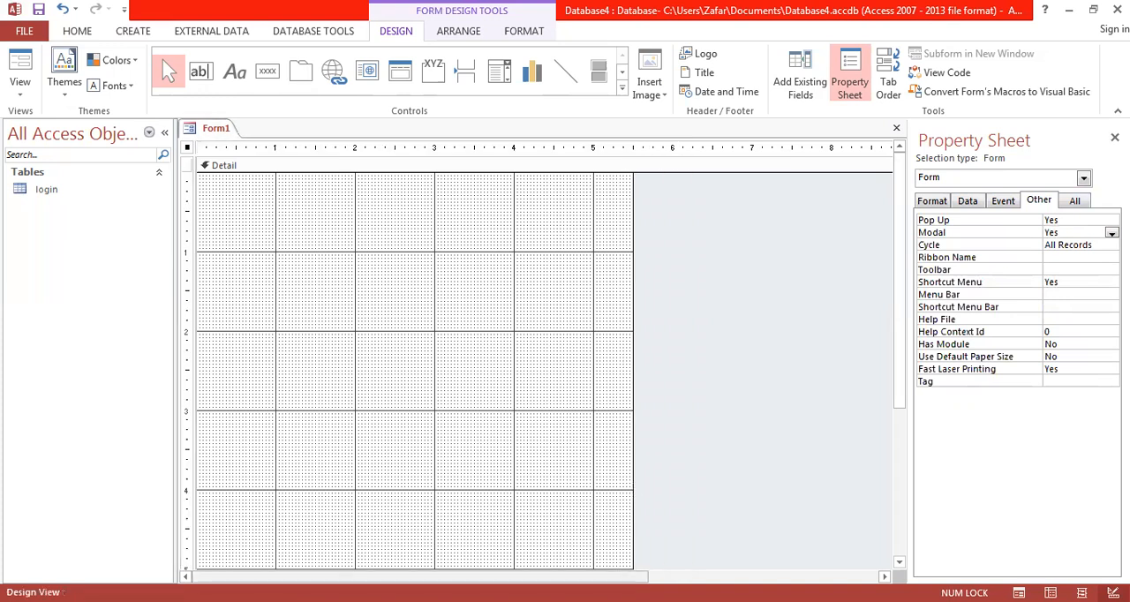
Step: Shorten the form's Detail section to about 3 inches high
{"action": "left_click_drag", "start_coordinate": [905, 355], "coordinate": [889, 450]}
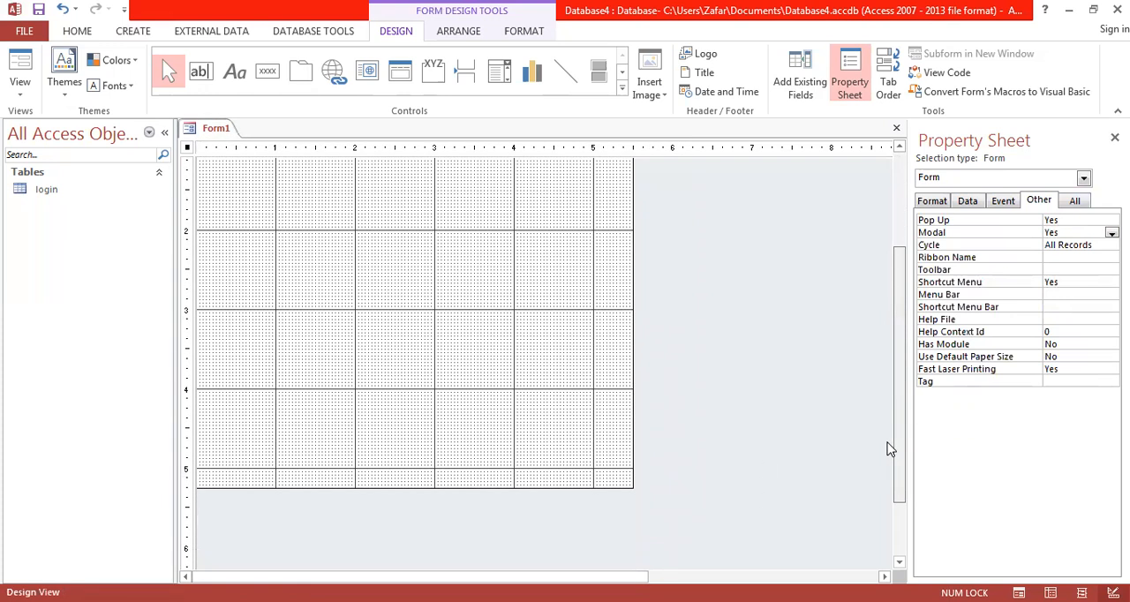
{"action": "left_click_drag", "start_coordinate": [618, 487], "coordinate": [608, 311]}
{"action": "left_click", "coordinate": [901, 180]}
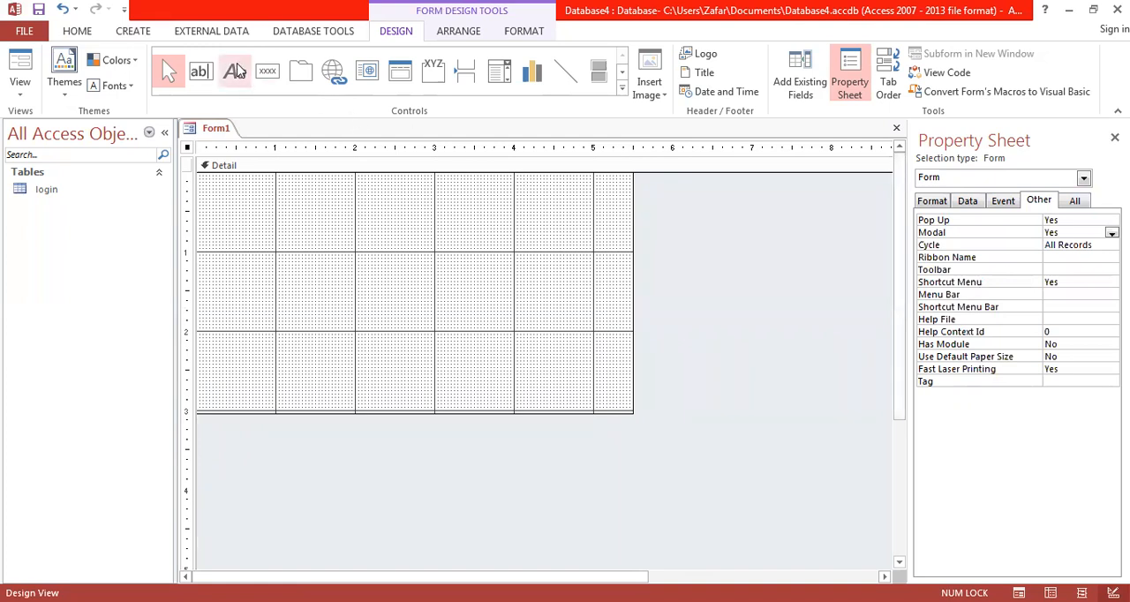
Step: Add an unbound text box near the top of the Detail section, starting at about 2 inches across
{"action": "left_click", "coordinate": [202, 77]}
{"action": "left_click", "coordinate": [289, 192]}
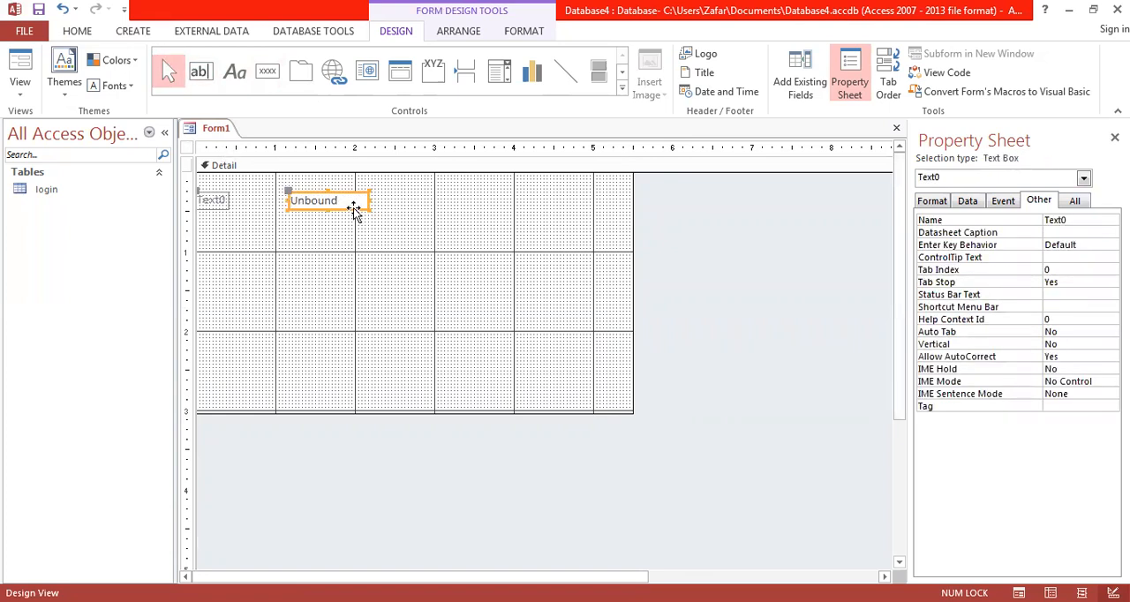
{"action": "key", "text": "Right"}
{"action": "key", "text": "Right"}
{"action": "key", "text": "Right"}
{"action": "key", "text": "Right"}
{"action": "key", "text": "Right"}
{"action": "key", "text": "Right"}
{"action": "key", "text": "Right"}
{"action": "key", "text": "Right"}
{"action": "key", "text": "Right"}
{"action": "key", "text": "Right"}
{"action": "key", "text": "Right"}
{"action": "key", "text": "Right"}
{"action": "key", "text": "Right"}
{"action": "key", "text": "Right"}
{"action": "key", "text": "Right"}
{"action": "key", "text": "Right"}
{"action": "key", "text": "Right"}
{"action": "key", "text": "Right"}
{"action": "key", "text": "Right"}
{"action": "key", "text": "Right"}
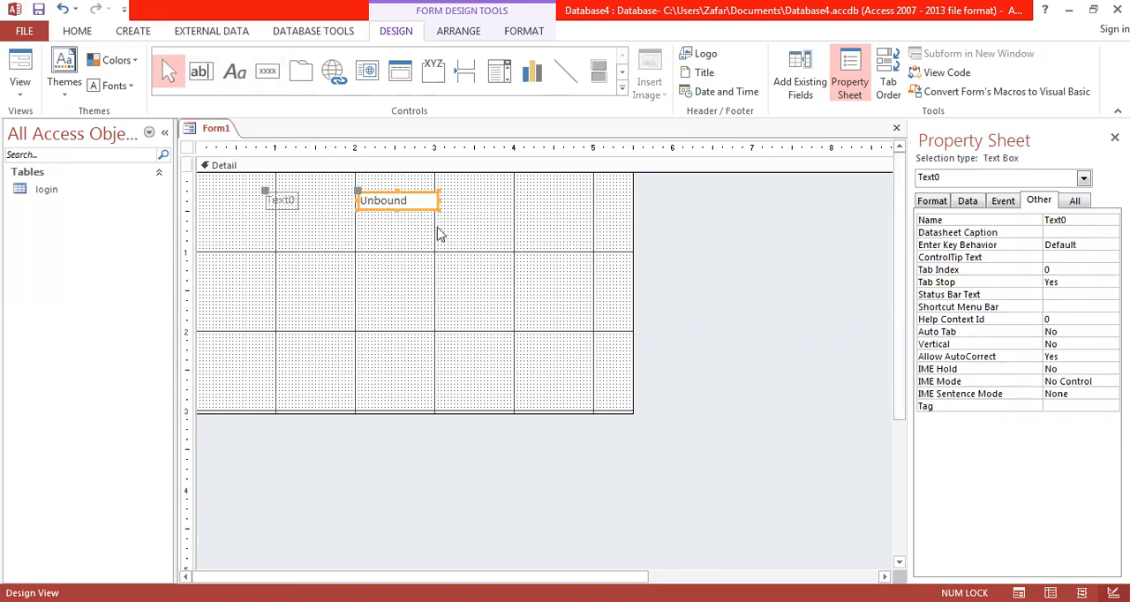
Step: Change the text box's attached label to read "user name"
{"action": "left_click", "coordinate": [283, 203]}
{"action": "left_click", "coordinate": [283, 202]}
{"action": "key", "text": "BackSpace"}
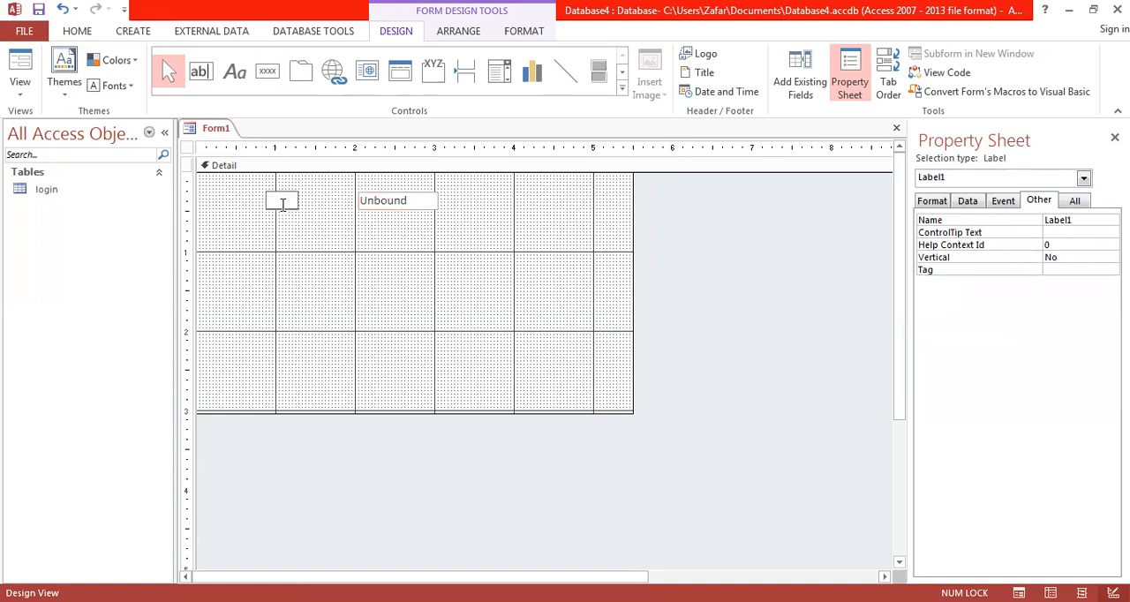
{"action": "type", "text": "user name"}
{"action": "left_click", "coordinate": [427, 276]}
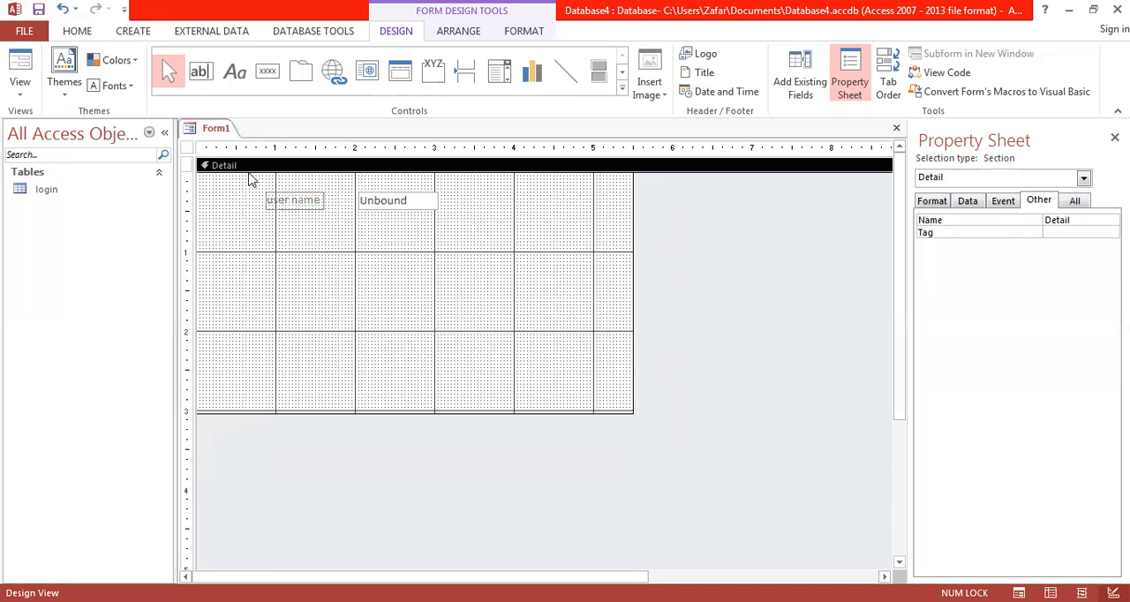
Step: Set the font size of the user name label and its text box to 14
{"action": "left_click_drag", "start_coordinate": [250, 183], "coordinate": [413, 233]}
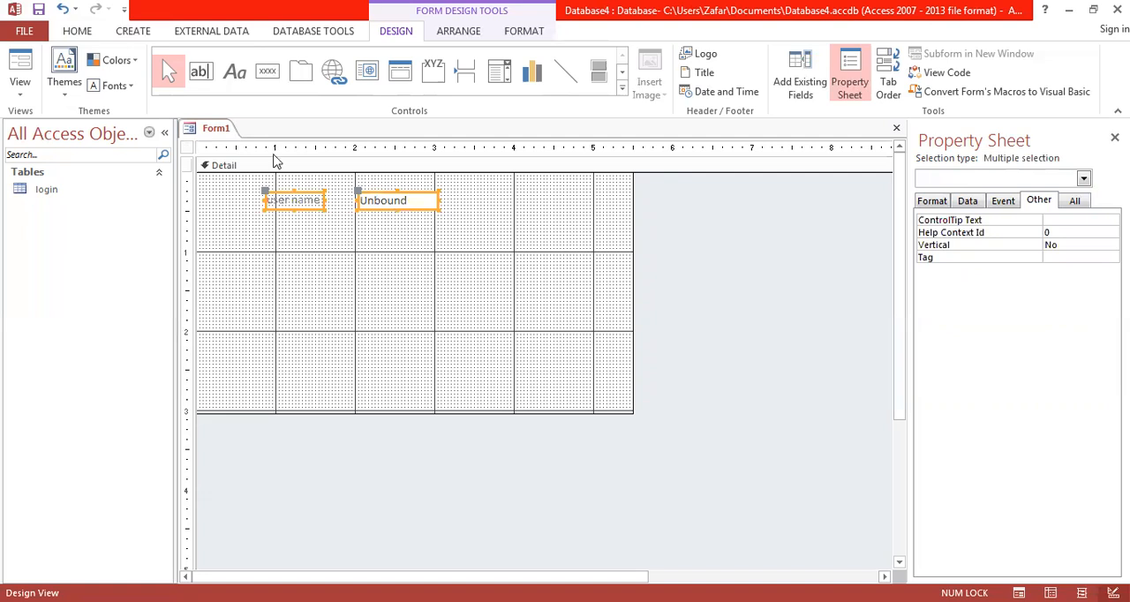
{"action": "left_click", "coordinate": [85, 31]}
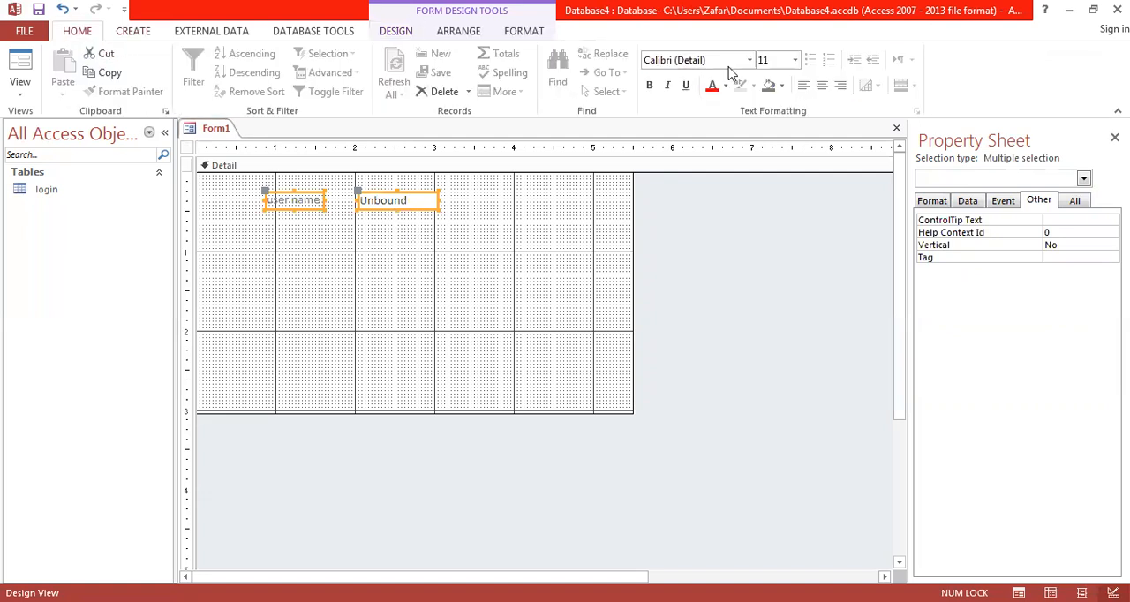
{"action": "left_click", "coordinate": [763, 60]}
{"action": "type", "text": "14"}
{"action": "key", "text": "Return"}
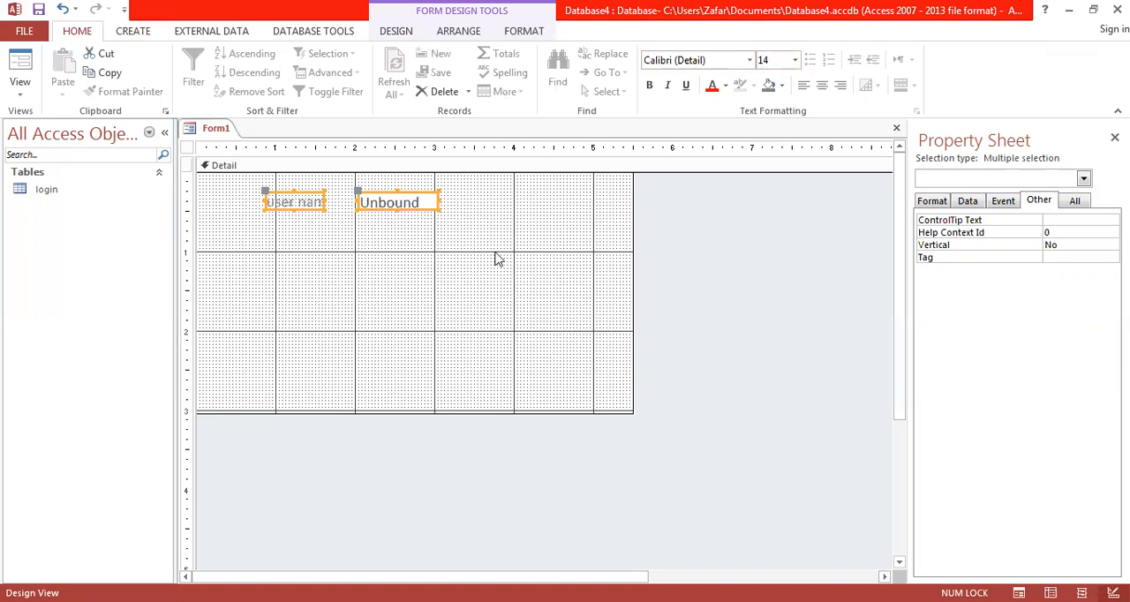
Step: Size the user name label and text box to fit, and widen the text box to about 1.7 inches
{"action": "left_click", "coordinate": [461, 33]}
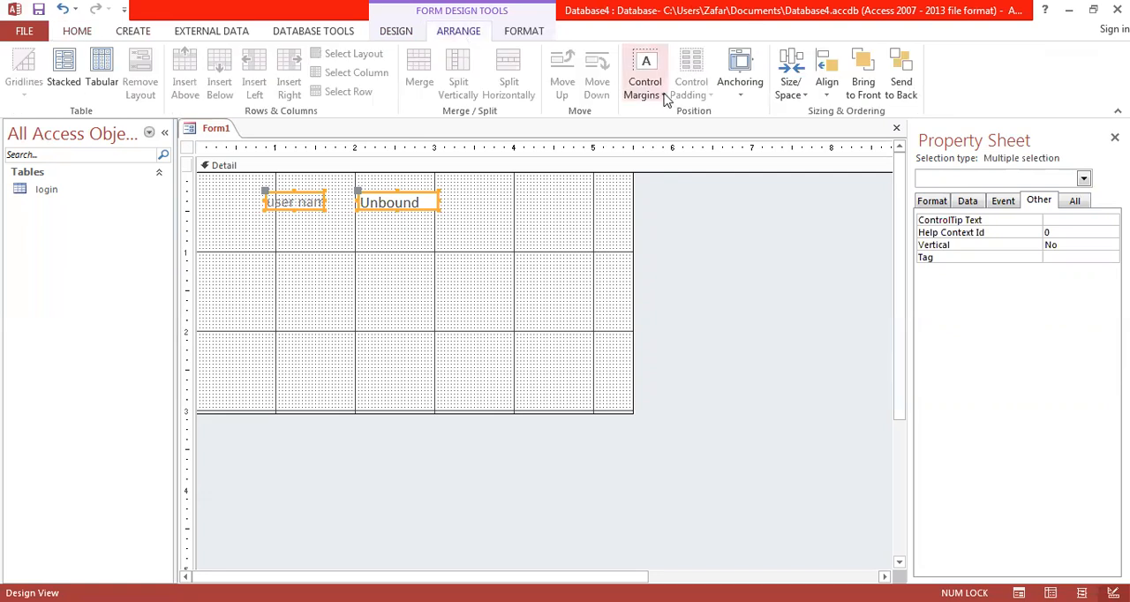
{"action": "left_click", "coordinate": [790, 82]}
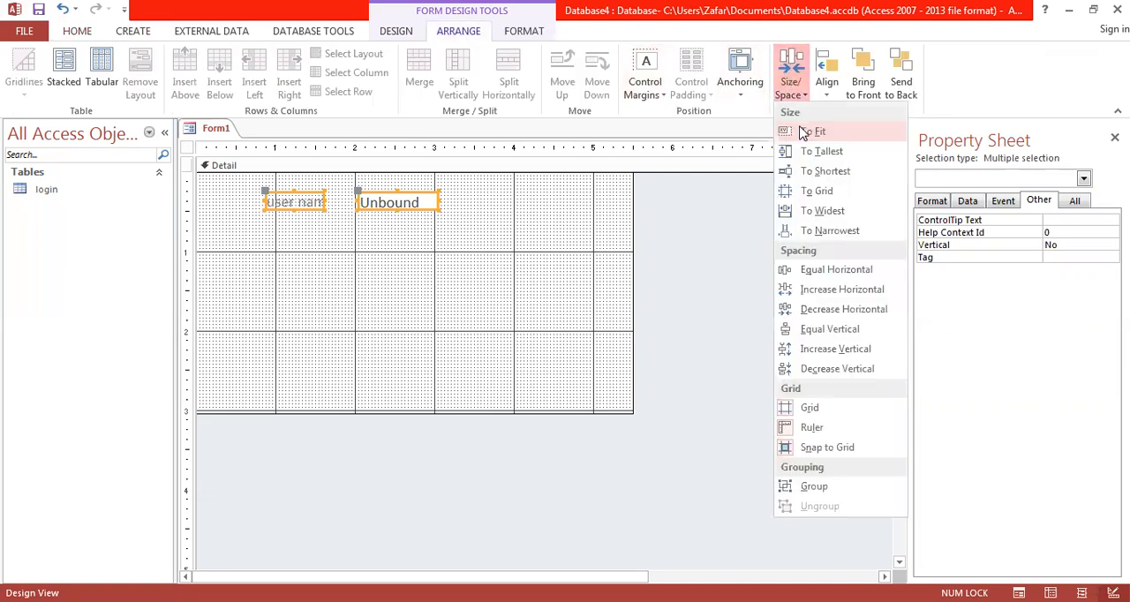
{"action": "left_click", "coordinate": [811, 132]}
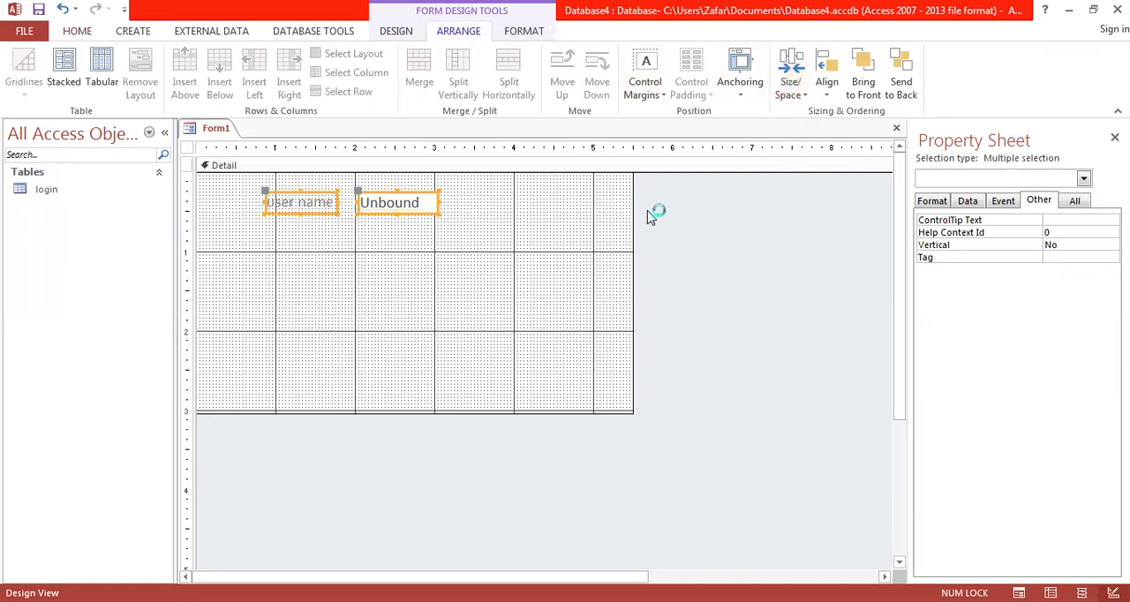
{"action": "left_click", "coordinate": [510, 276]}
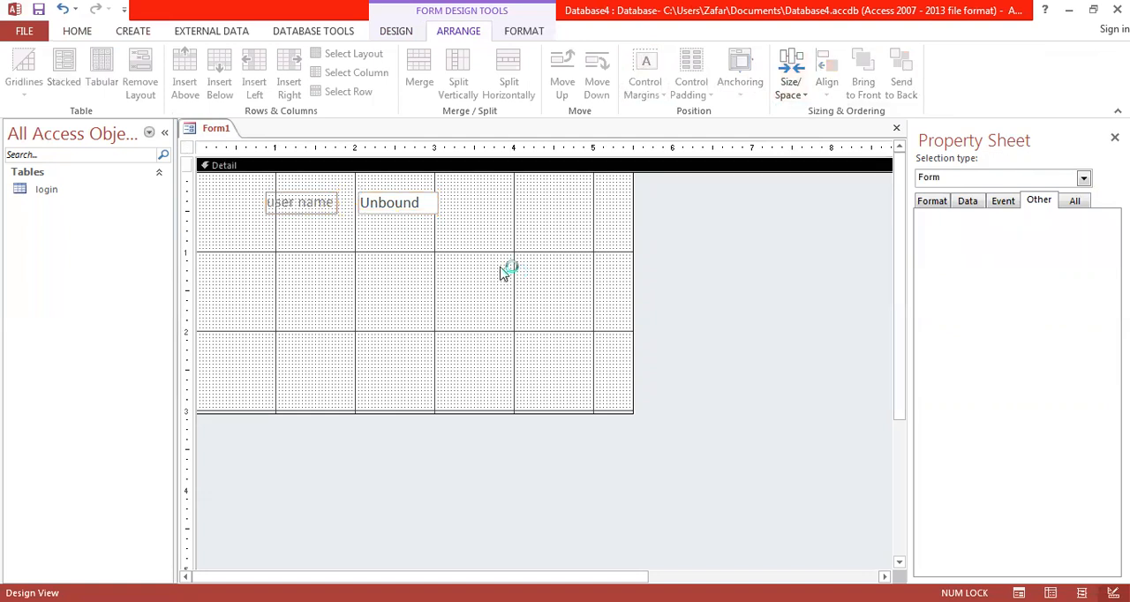
{"action": "left_click", "coordinate": [434, 204]}
{"action": "left_click_drag", "start_coordinate": [436, 203], "coordinate": [495, 205]}
Step: Duplicate the user name label and text box, placing the copy a short gap directly below the original
{"action": "left_click_drag", "start_coordinate": [242, 202], "coordinate": [406, 219]}
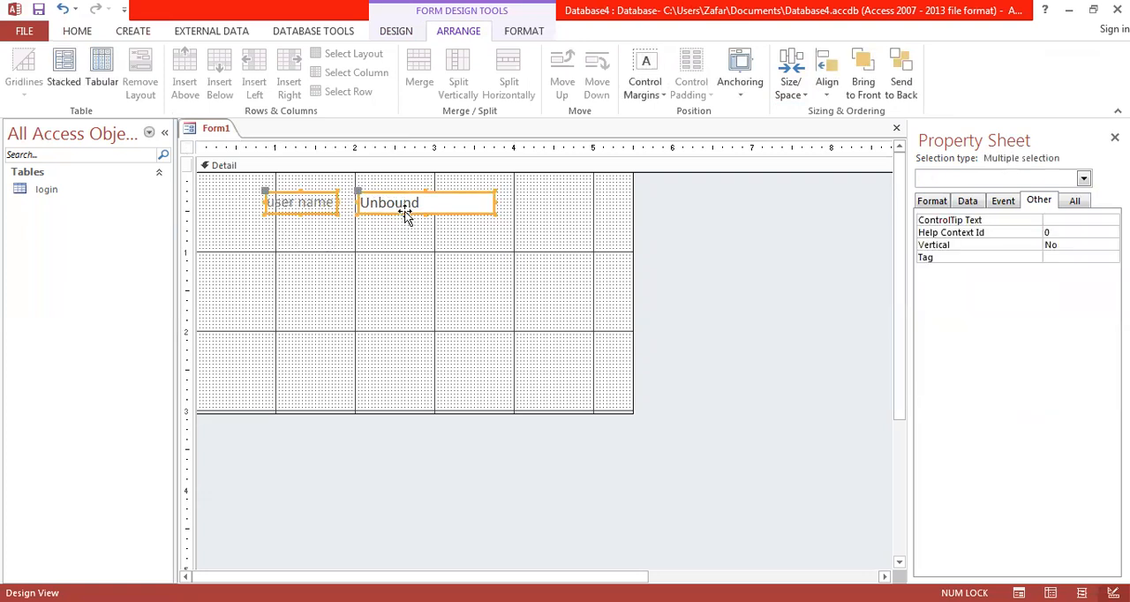
{"action": "key", "text": "ctrl+c"}
{"action": "key", "text": "ctrl+v"}
{"action": "key", "text": "Down"}
{"action": "key", "text": "Down"}
{"action": "key", "text": "Down"}
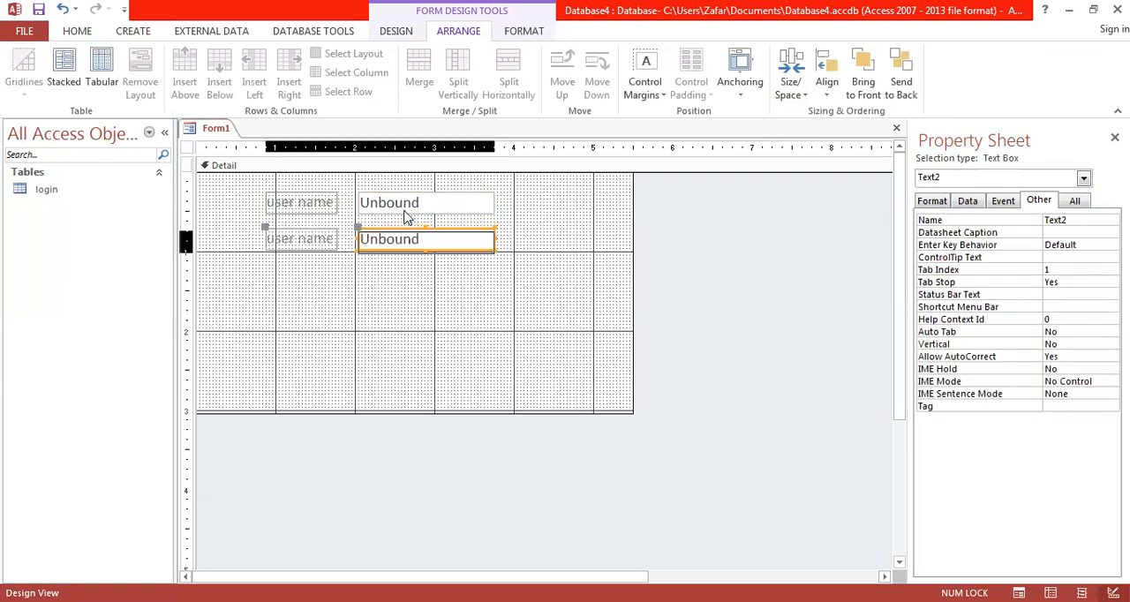
{"action": "left_click", "coordinate": [402, 331]}
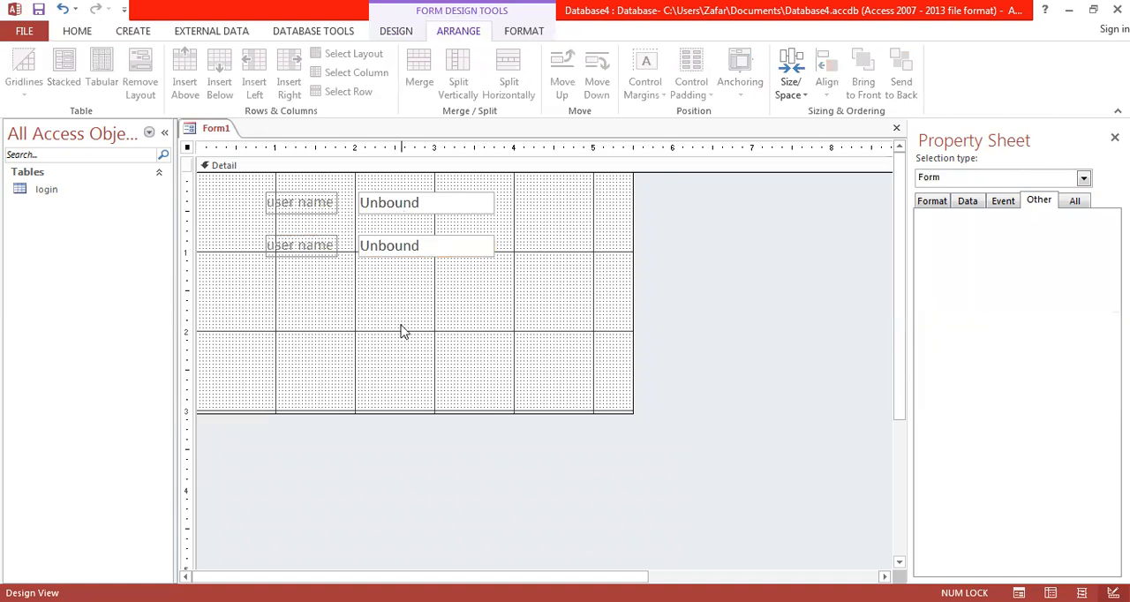
Step: Change the caption of the duplicated lower label to "password"
{"action": "left_click", "coordinate": [320, 245]}
{"action": "left_click", "coordinate": [321, 244]}
{"action": "key", "text": "BackSpace"}
{"action": "key", "text": "BackSpace"}
{"action": "key", "text": "BackSpace"}
{"action": "key", "text": "BackSpace"}
{"action": "key", "text": "BackSpace"}
{"action": "key", "text": "BackSpace"}
{"action": "key", "text": "BackSpace"}
{"action": "key", "text": "BackSpace"}
{"action": "key", "text": "BackSpace"}
{"action": "type", "text": "password"}
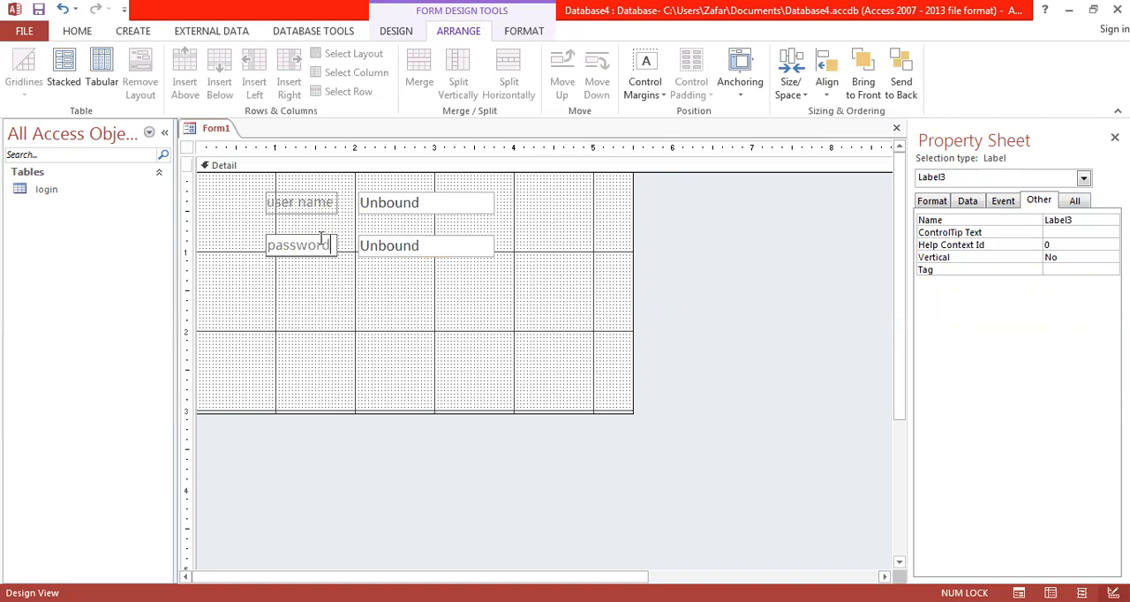
{"action": "left_click", "coordinate": [423, 334]}
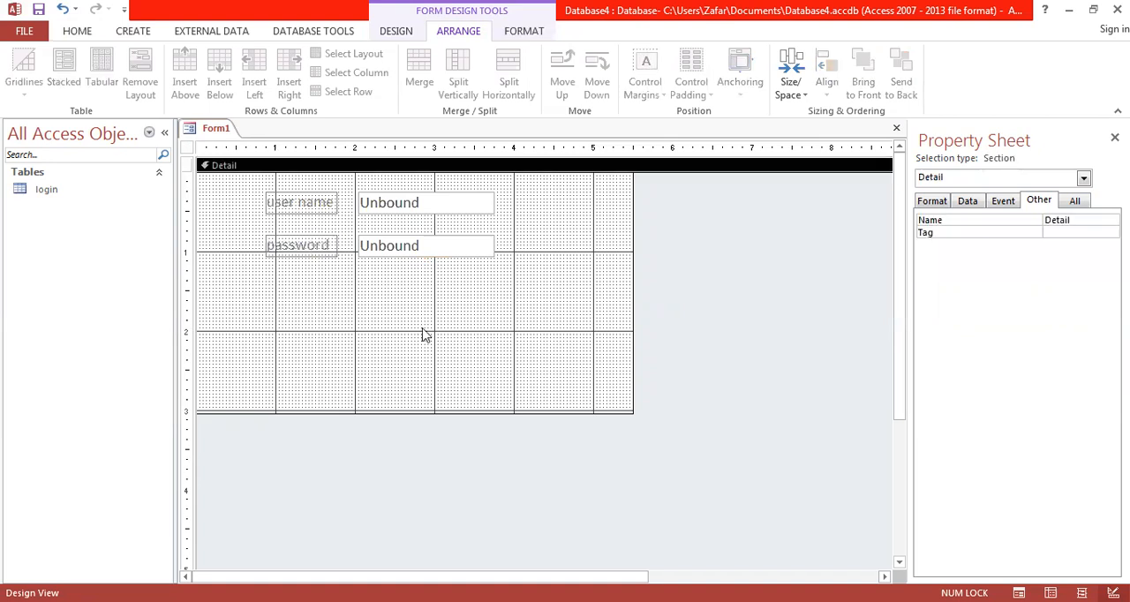
Step: Set the Name property of the text box beside the user name label to tbUserName
{"action": "left_click", "coordinate": [456, 204]}
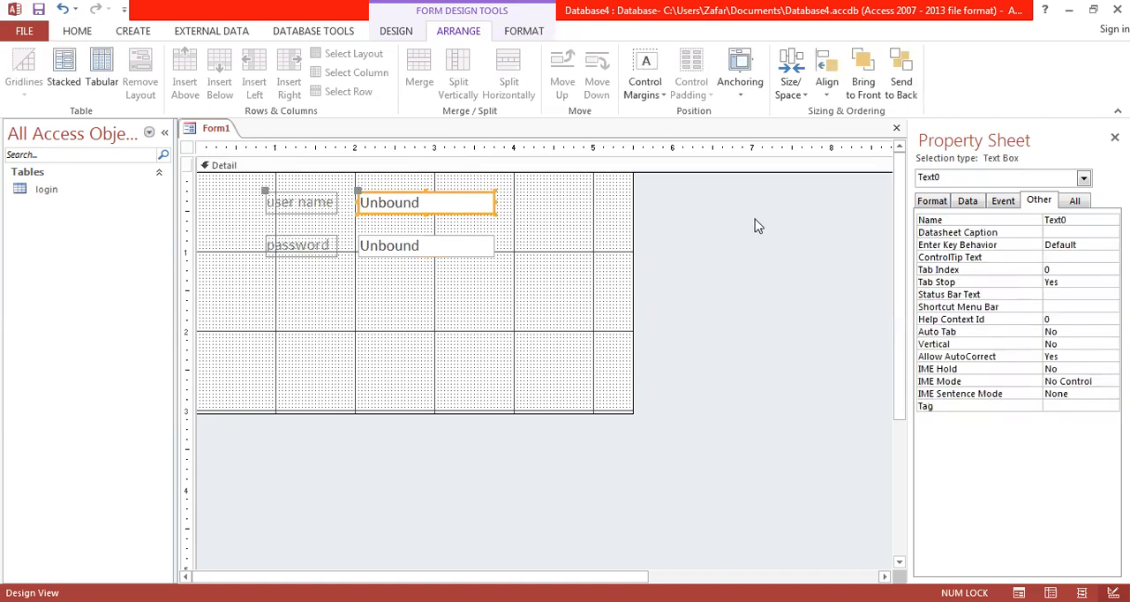
{"action": "left_click", "coordinate": [1074, 224]}
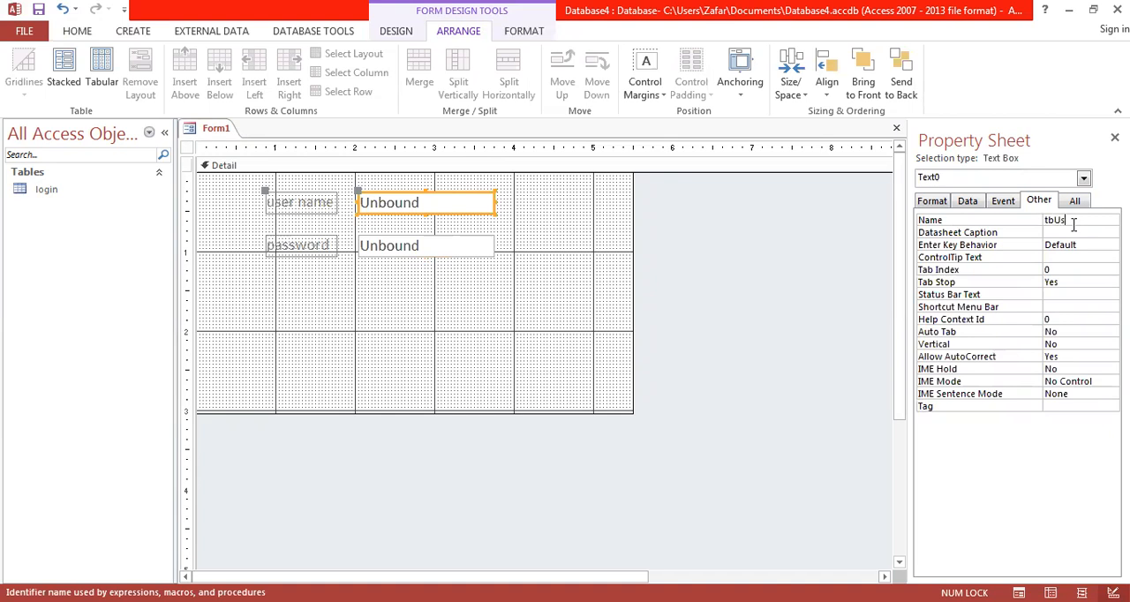
{"action": "type", "text": "Name"}
Step: Set the Name property of the text box beside the password label to tbPassword
{"action": "left_click", "coordinate": [447, 247]}
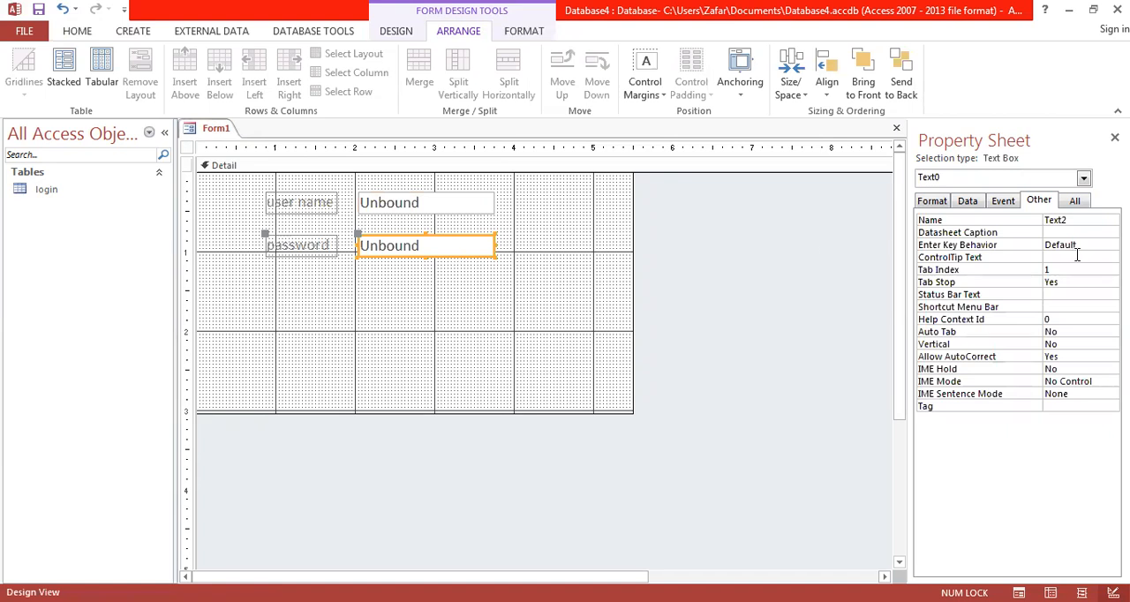
{"action": "left_click", "coordinate": [1089, 222]}
{"action": "key", "text": "BackSpace"}
{"action": "key", "text": "BackSpace"}
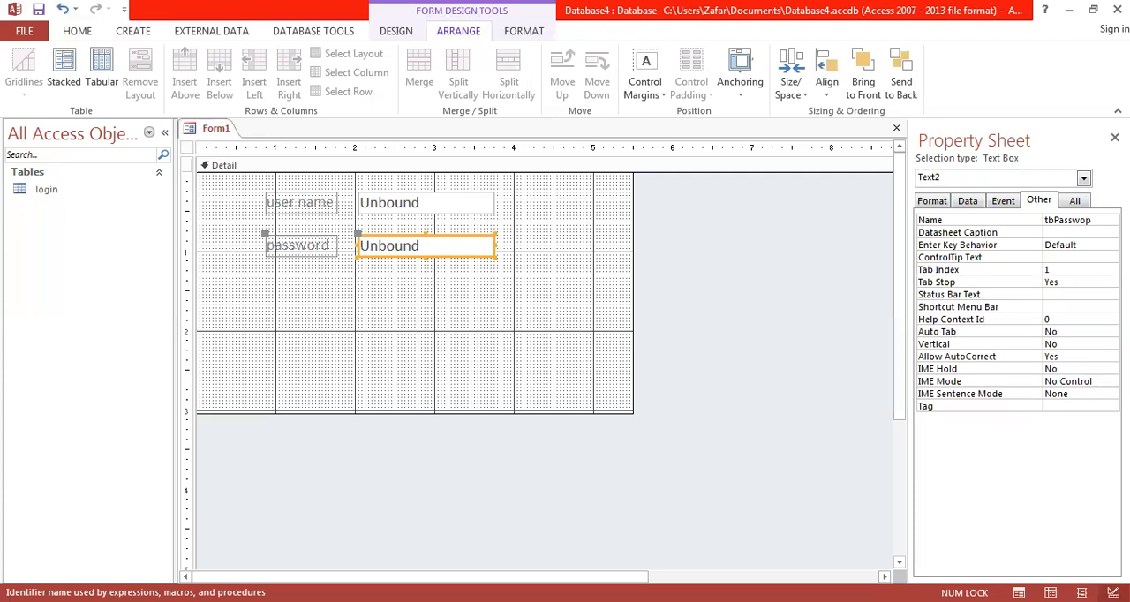
{"action": "key", "text": "Return"}
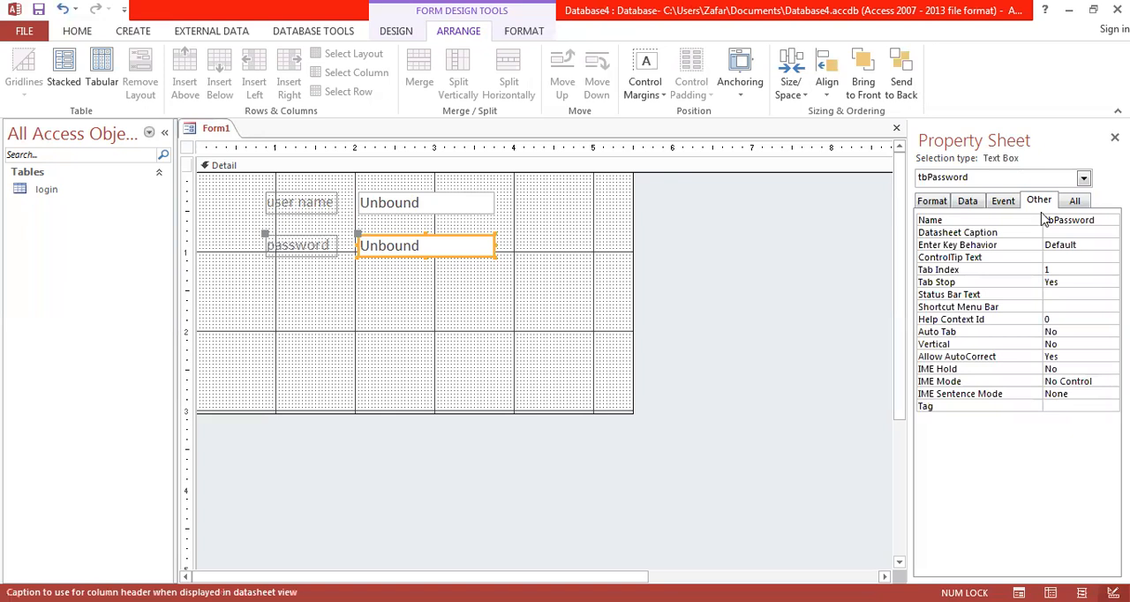
{"action": "left_click", "coordinate": [473, 302]}
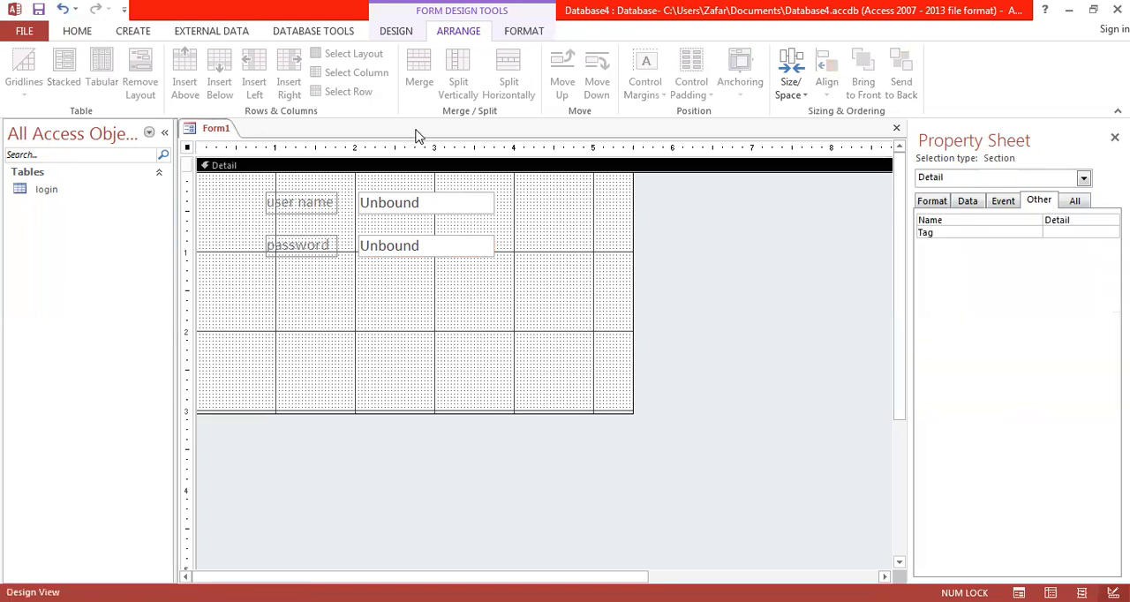
Step: Add a command button below the password row without using the wizard, and caption it "Login"
{"action": "left_click", "coordinate": [397, 36]}
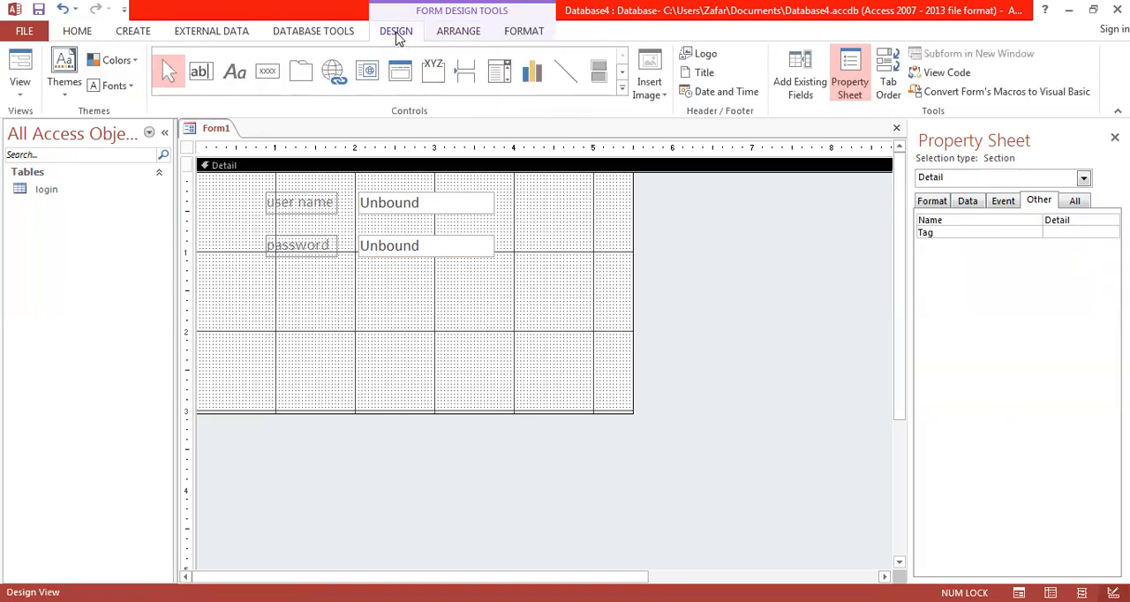
{"action": "left_click", "coordinate": [270, 78]}
{"action": "left_click", "coordinate": [340, 295]}
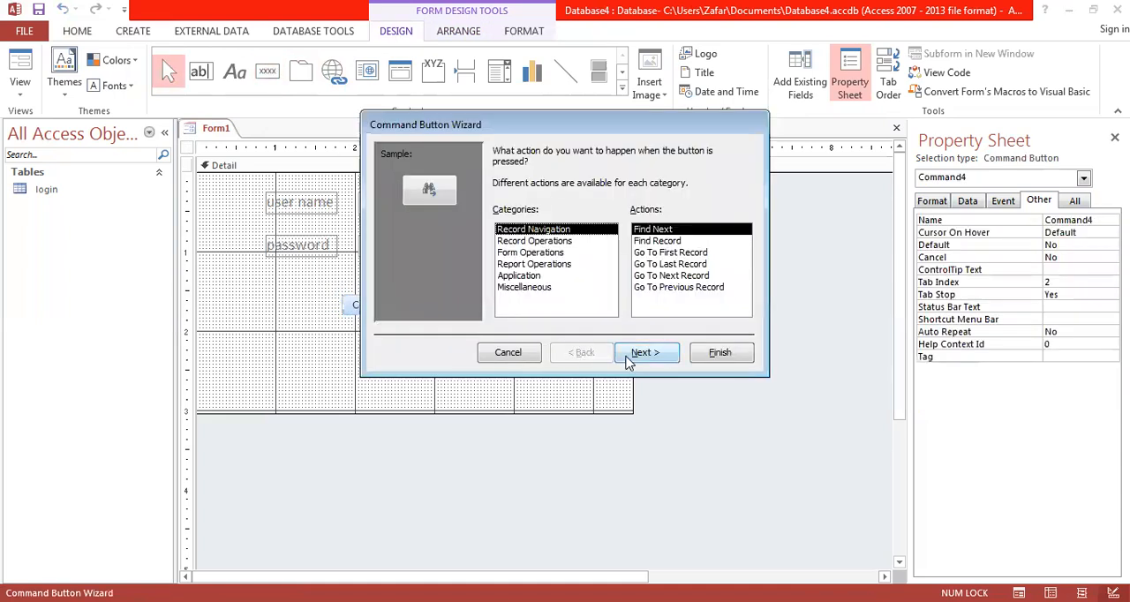
{"action": "left_click", "coordinate": [510, 352]}
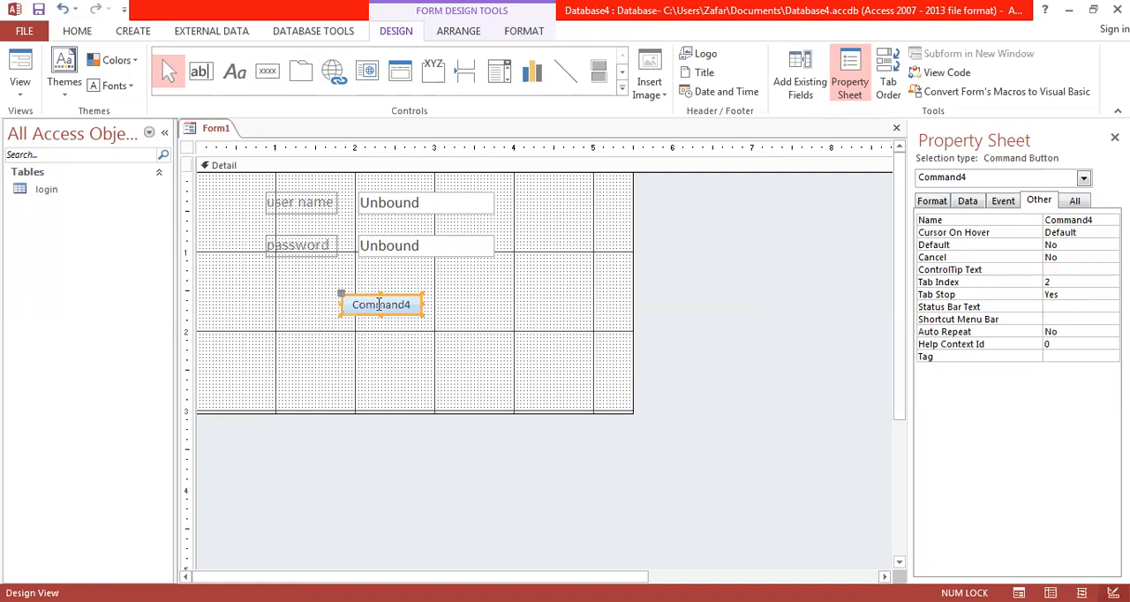
{"action": "double_click", "coordinate": [379, 304]}
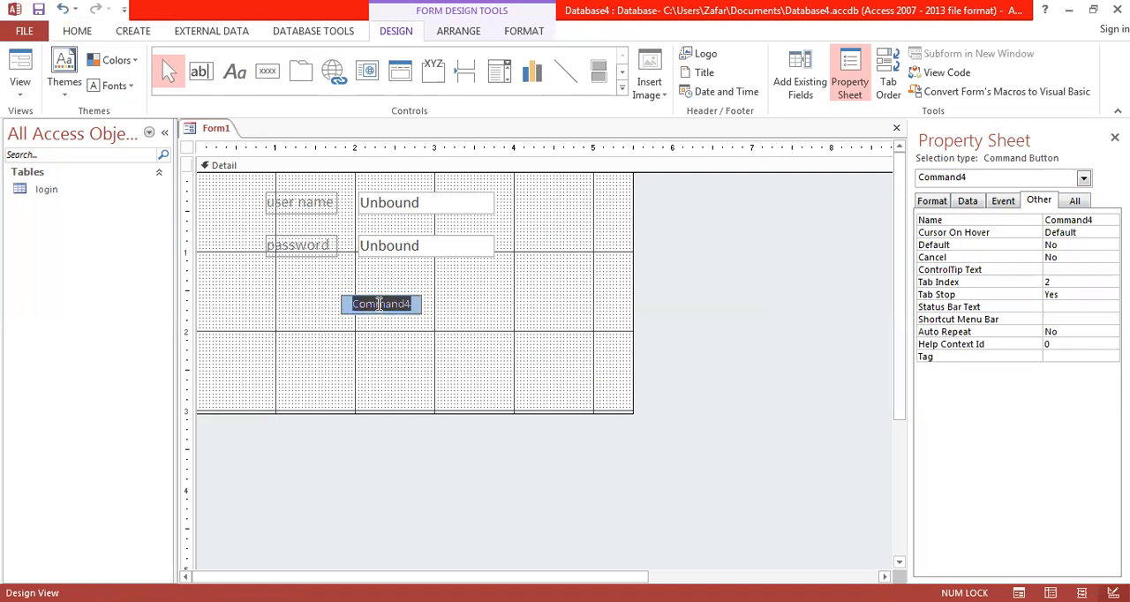
{"action": "type", "text": "Login"}
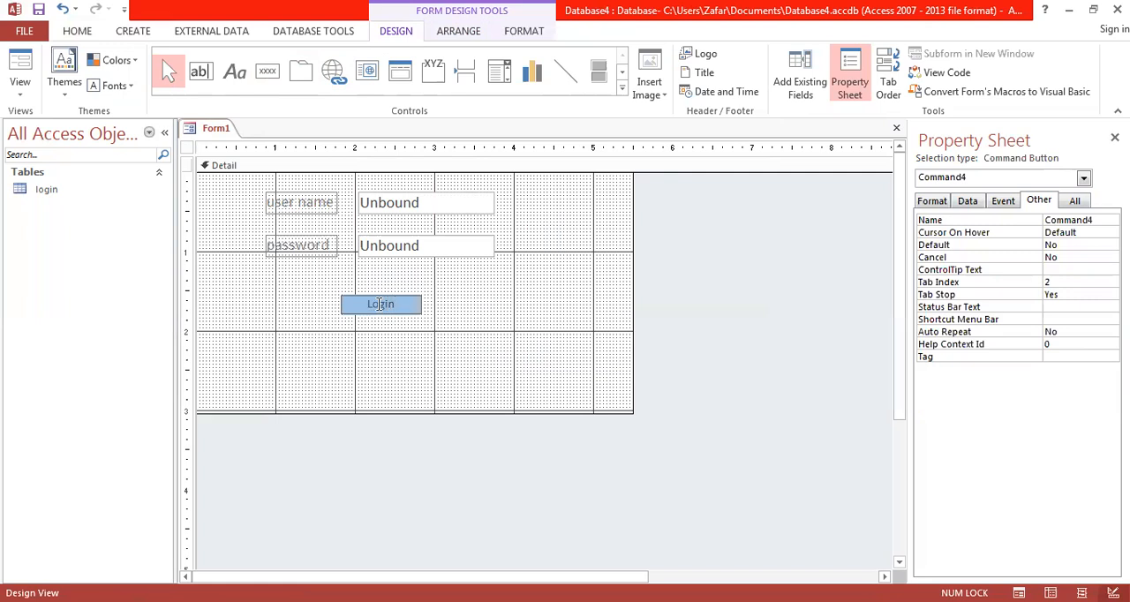
{"action": "left_click", "coordinate": [474, 353]}
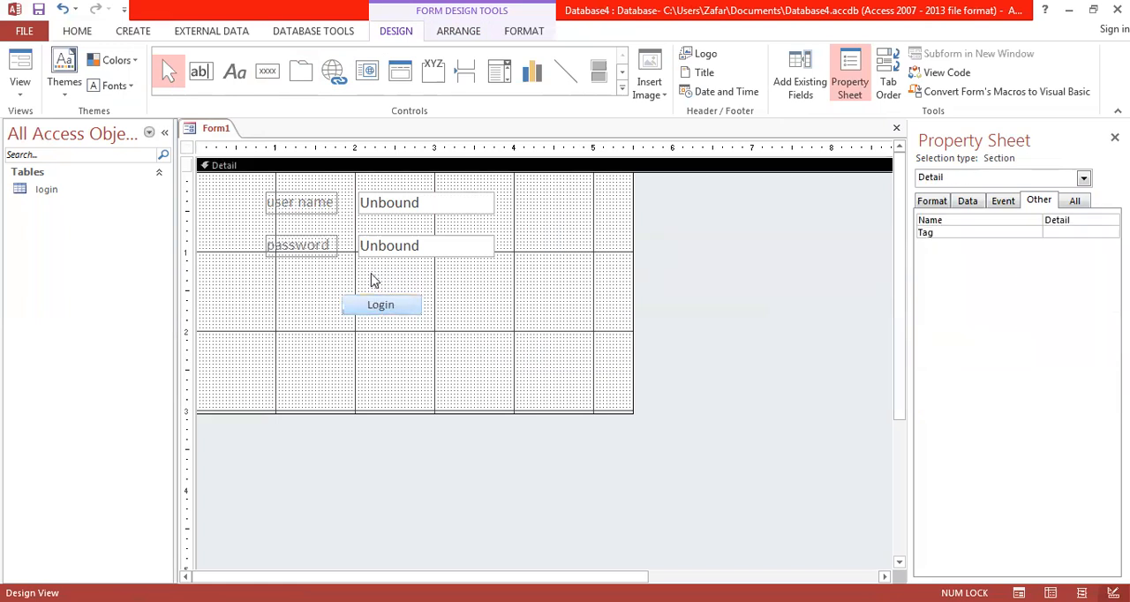
Step: Set the Login button's font size to 16 and size the button to fit its caption
{"action": "left_click", "coordinate": [380, 307]}
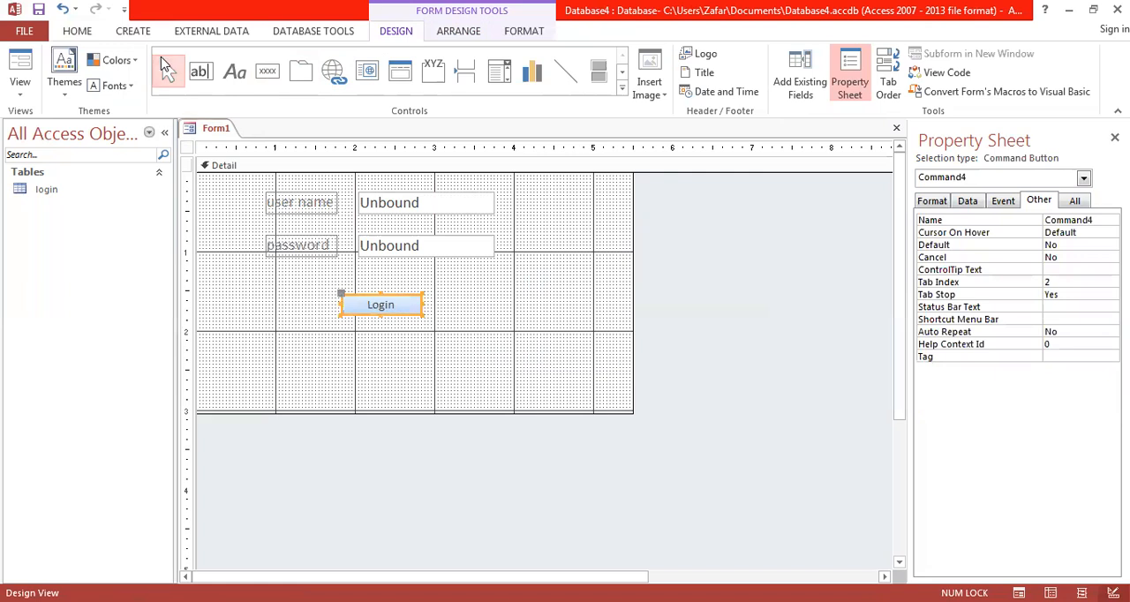
{"action": "left_click", "coordinate": [78, 31]}
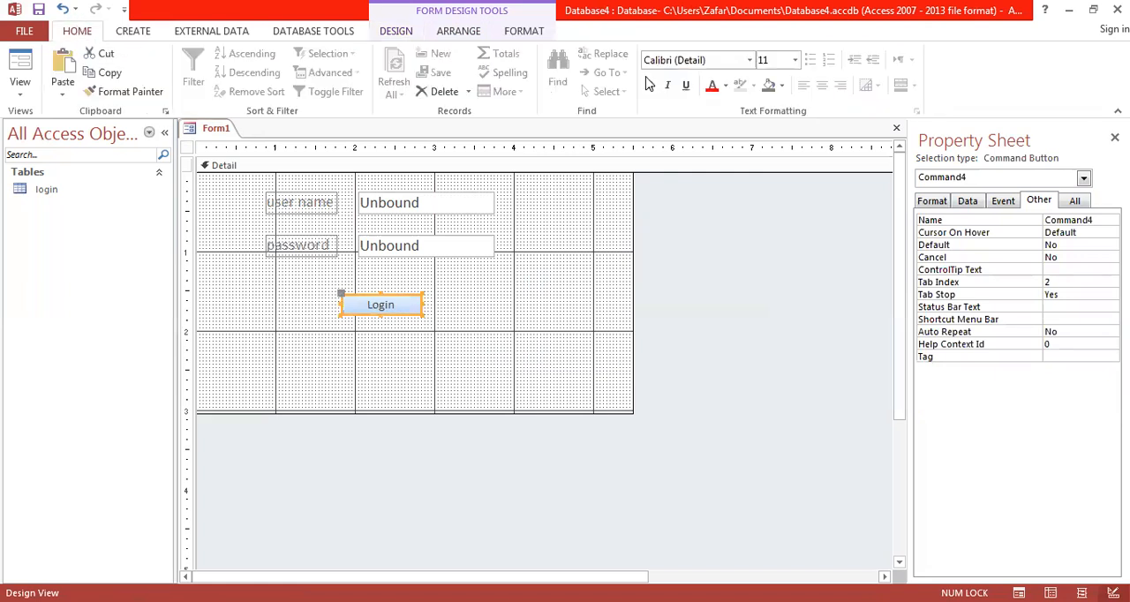
{"action": "left_click", "coordinate": [776, 62]}
{"action": "type", "text": "16"}
{"action": "key", "text": "Return"}
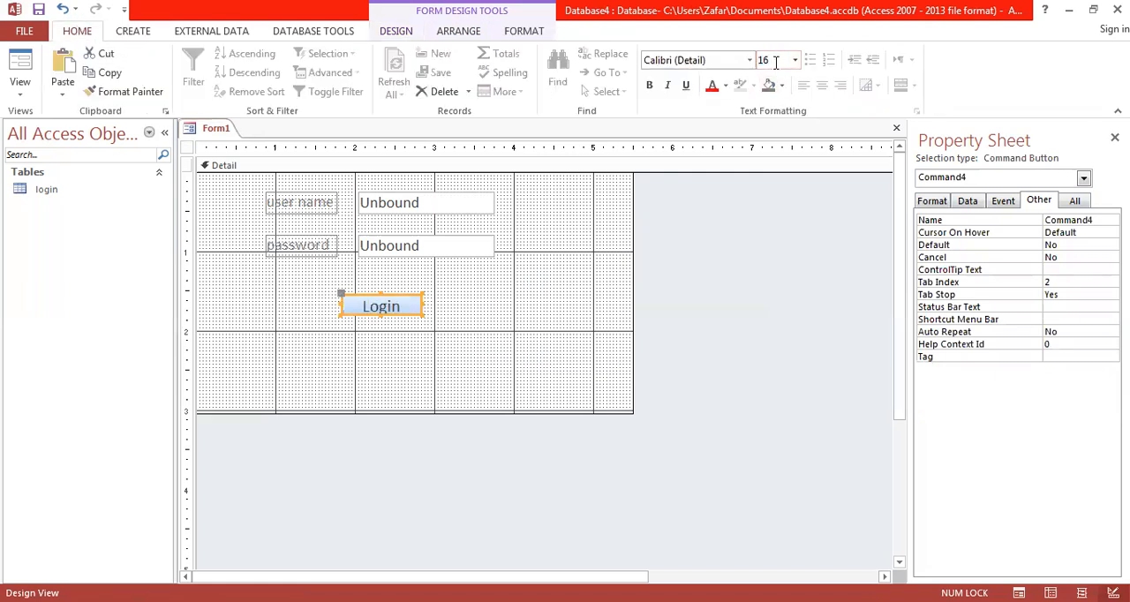
{"action": "left_click", "coordinate": [443, 34]}
{"action": "left_click", "coordinate": [792, 72]}
{"action": "left_click", "coordinate": [812, 132]}
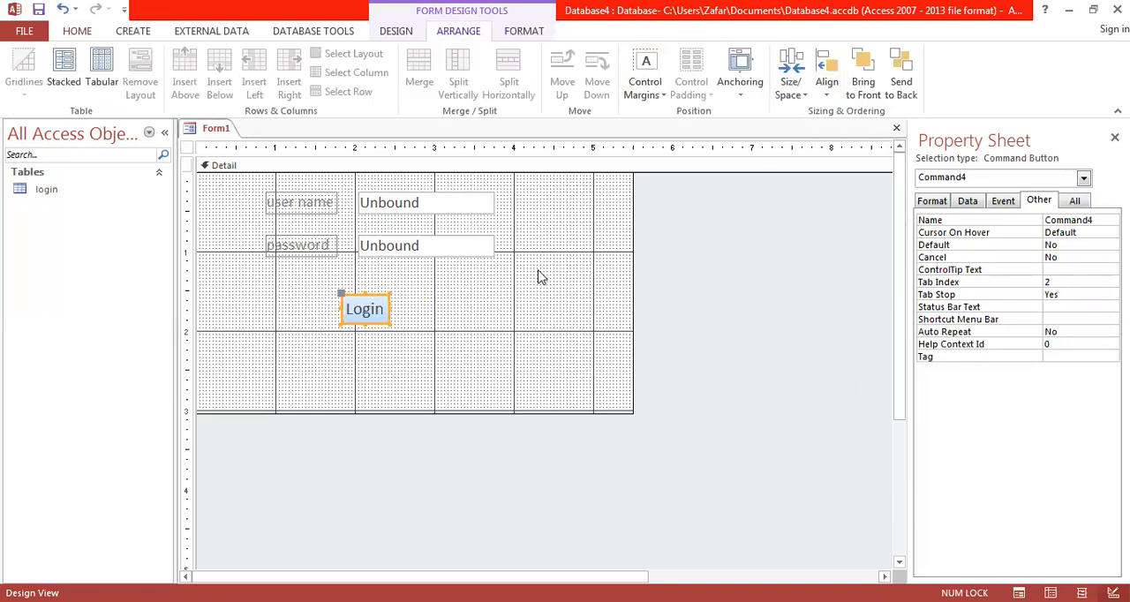
{"action": "left_click", "coordinate": [458, 366]}
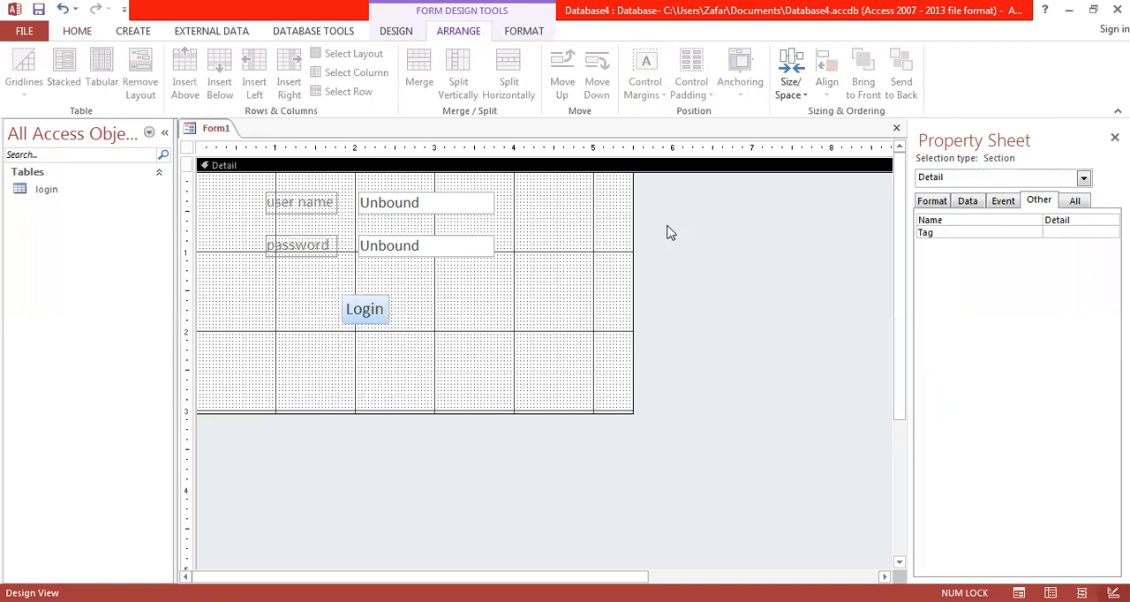
Step: Shrink the form's design area to about 4.75 wide by 2.5 high on the rulers, and nudge all its controls slightly right and down
{"action": "left_click_drag", "start_coordinate": [633, 248], "coordinate": [573, 249]}
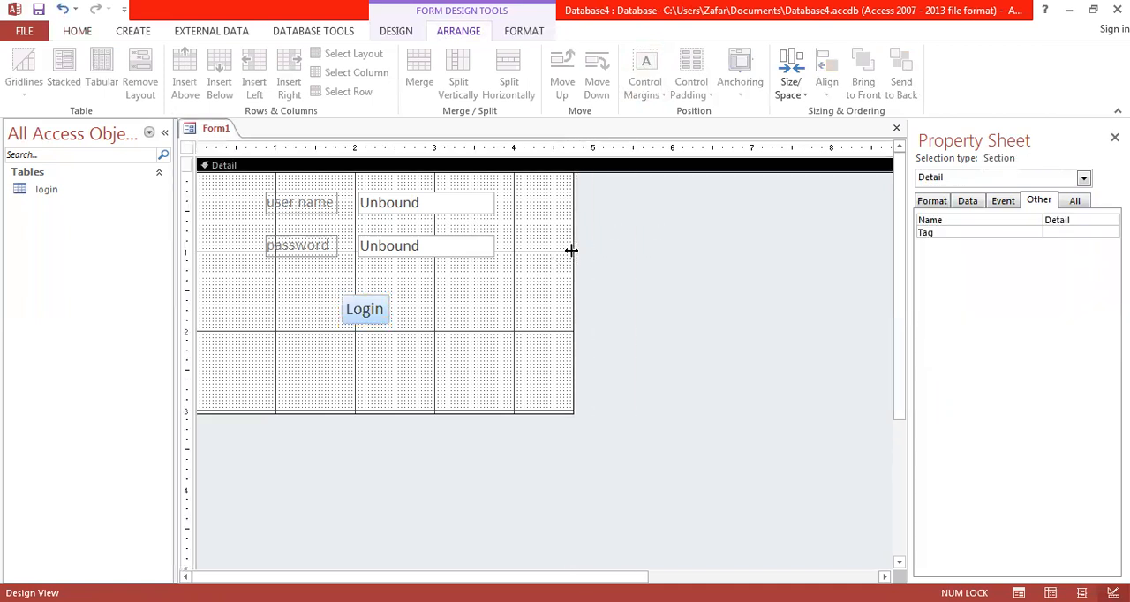
{"action": "left_click_drag", "start_coordinate": [382, 411], "coordinate": [380, 372]}
{"action": "left_click_drag", "start_coordinate": [240, 189], "coordinate": [472, 324]}
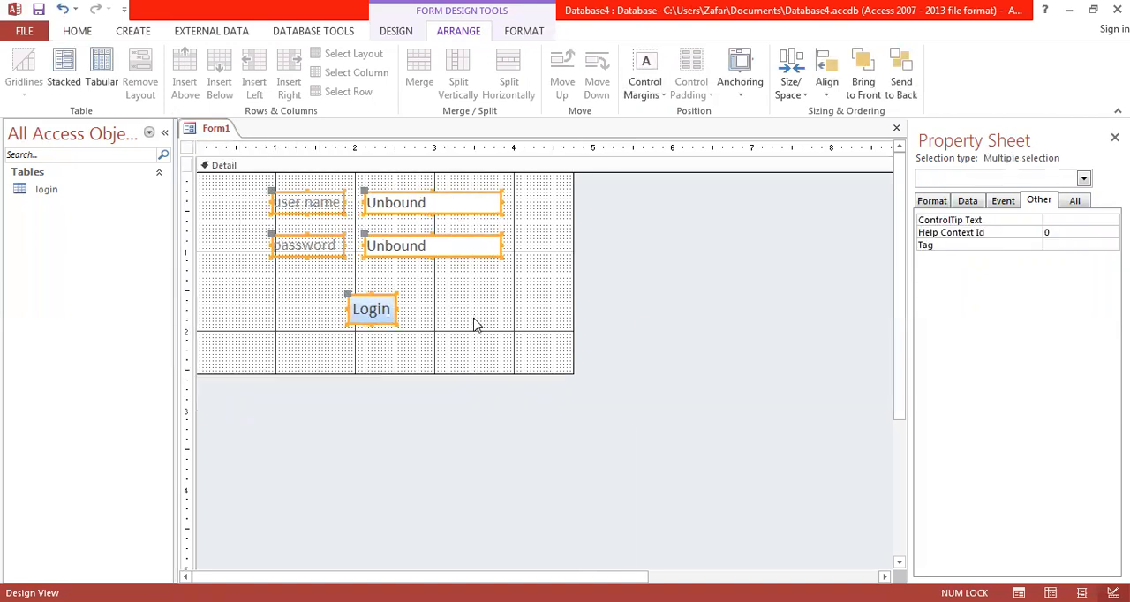
{"action": "key", "text": "Right"}
{"action": "key", "text": "Down"}
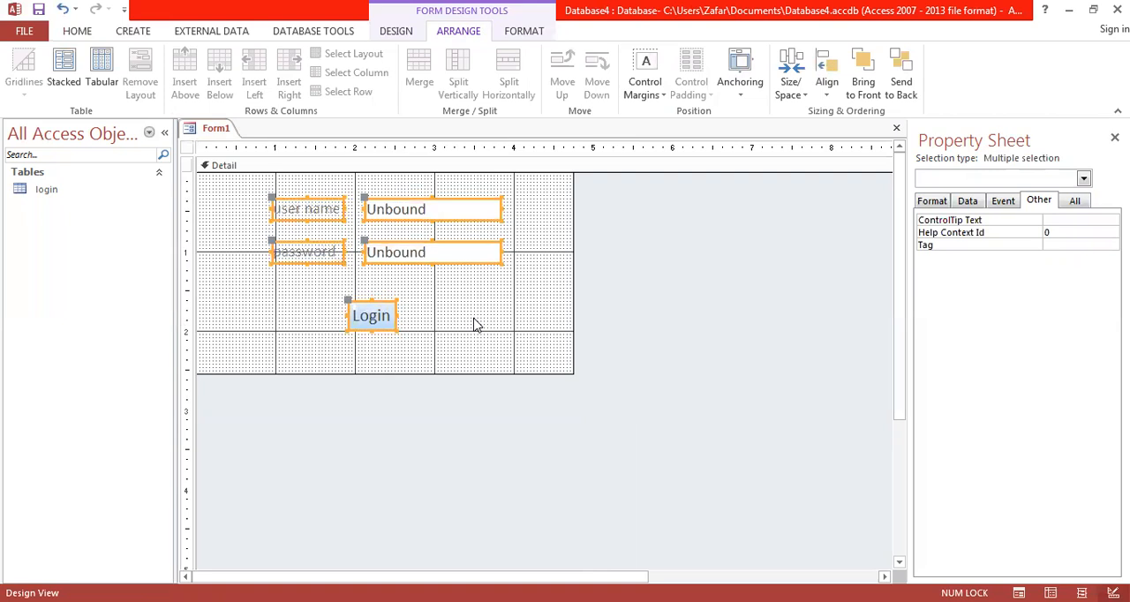
{"action": "left_click", "coordinate": [474, 325]}
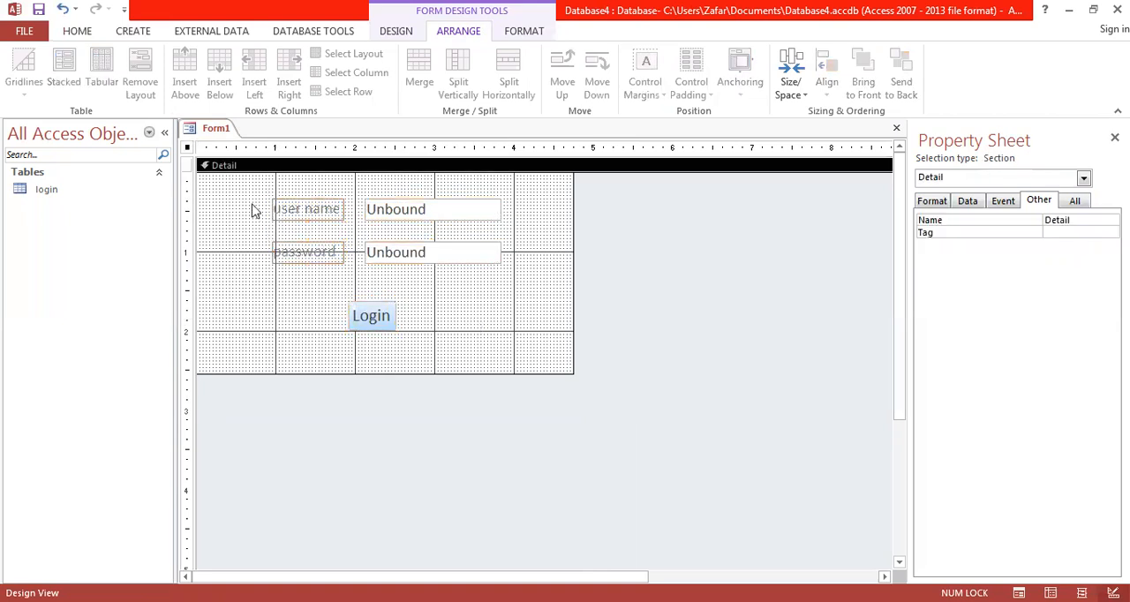
Step: Save the form under the name LoginForm
{"action": "right_click", "coordinate": [215, 133]}
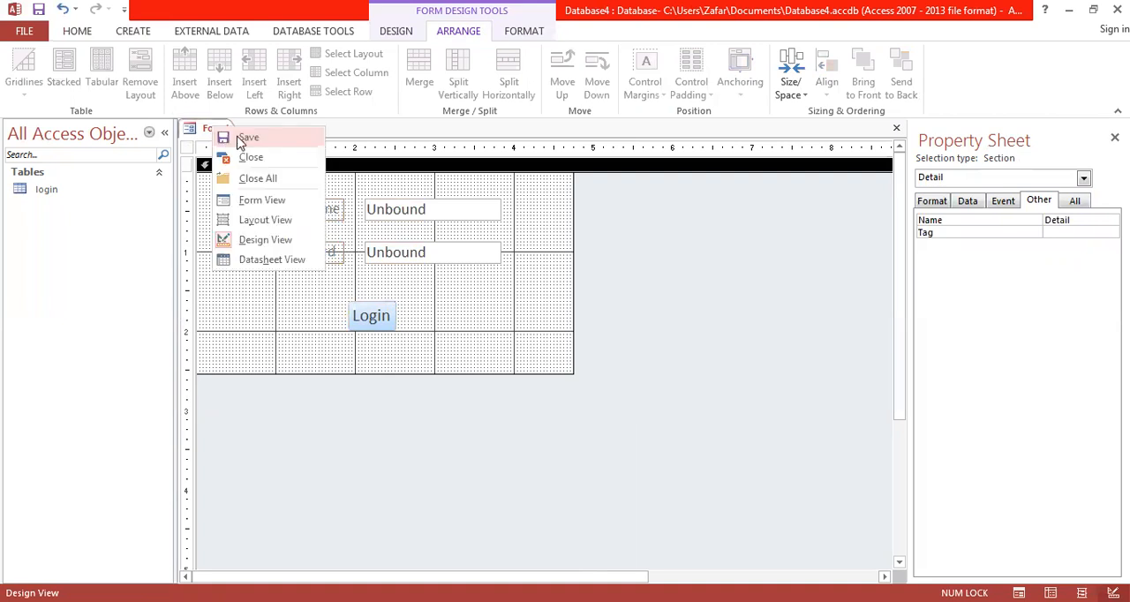
{"action": "left_click", "coordinate": [246, 138]}
{"action": "type", "text": "LoginFor"}
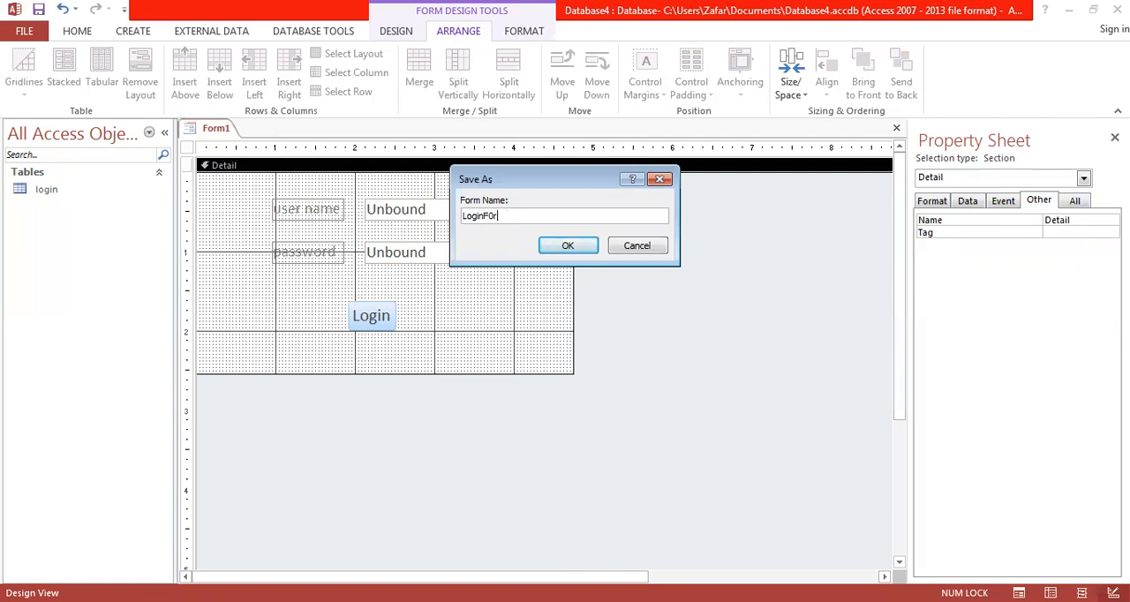
{"action": "type", "text": "m"}
{"action": "key", "text": "Return"}
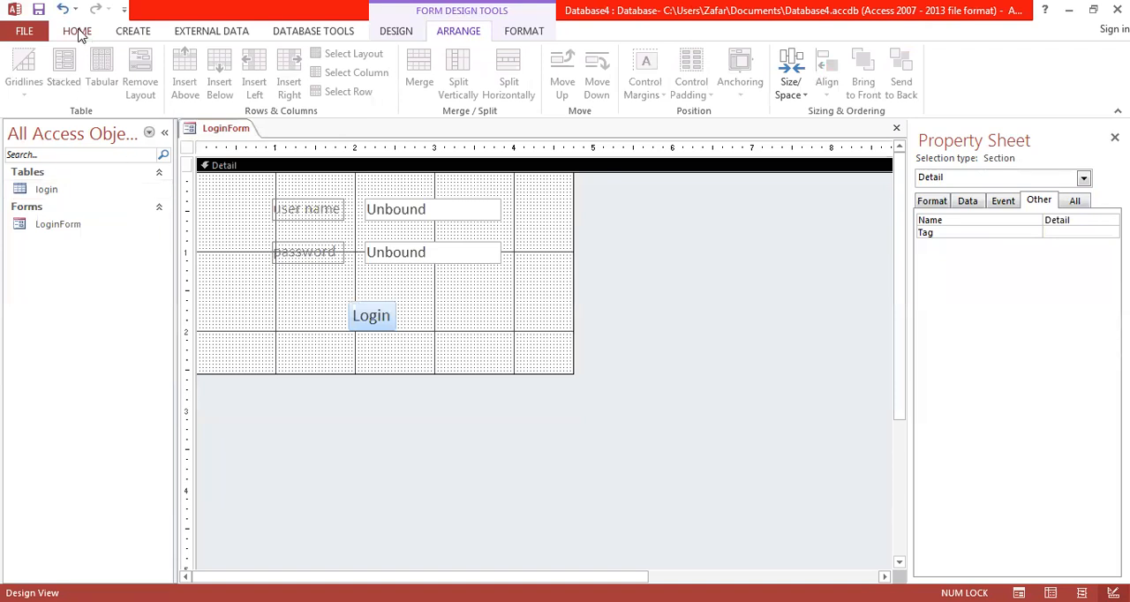
Step: Close LoginForm and create a new blank form in Design View
{"action": "left_click", "coordinate": [132, 31]}
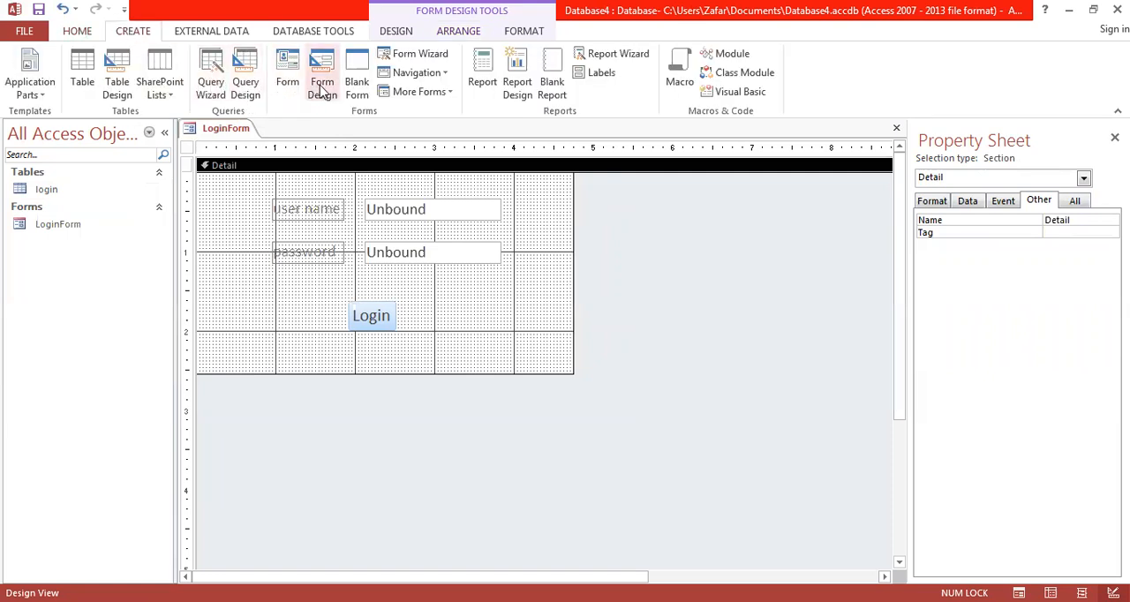
{"action": "right_click", "coordinate": [238, 137]}
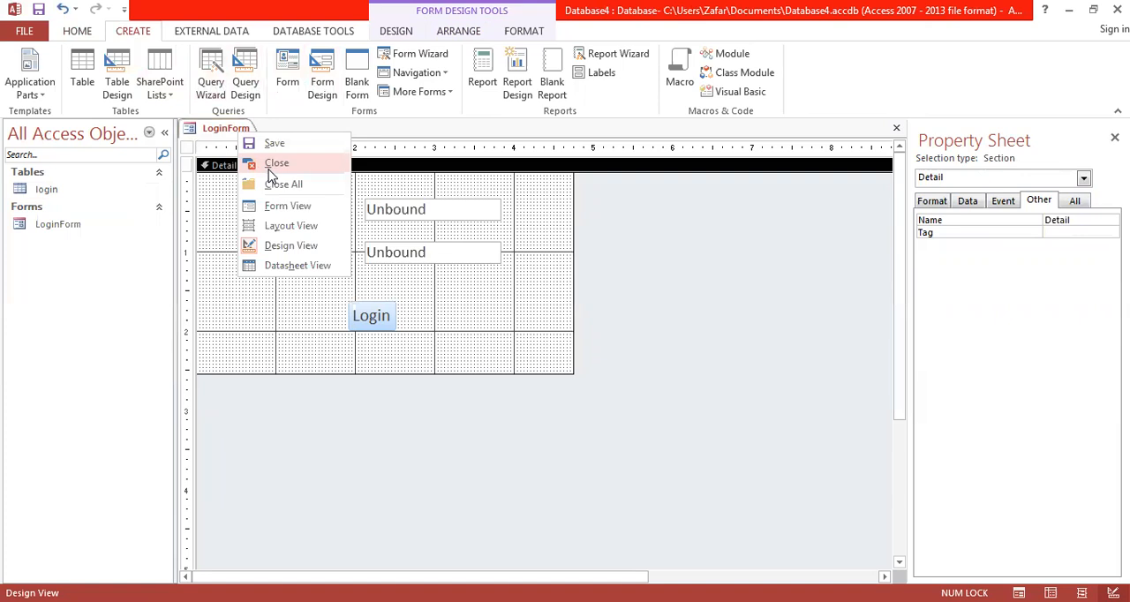
{"action": "left_click", "coordinate": [271, 164]}
{"action": "left_click", "coordinate": [323, 79]}
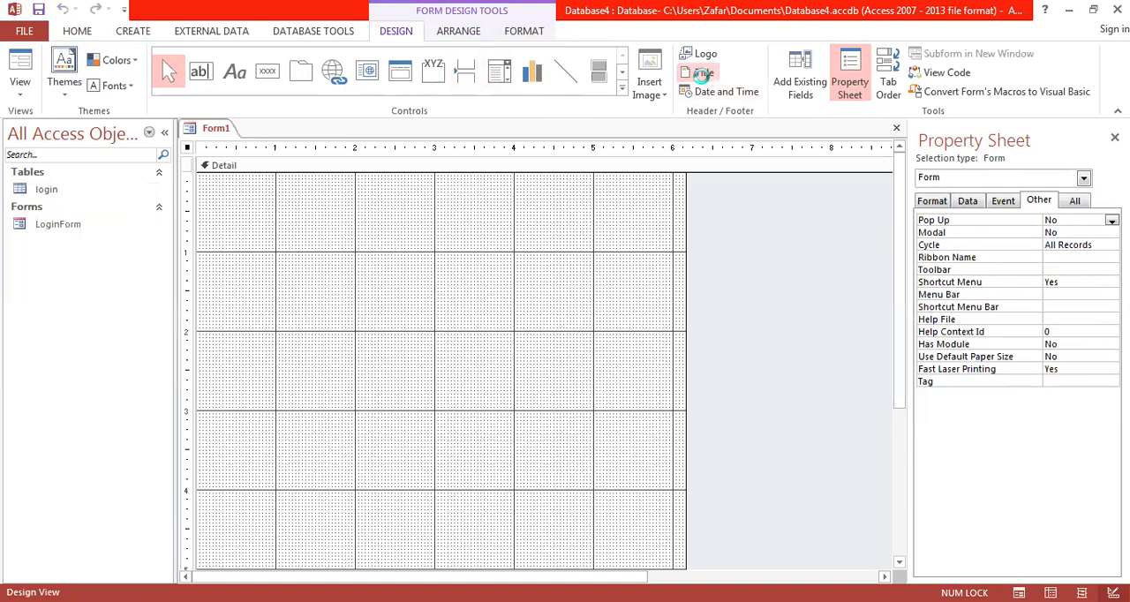
Step: Add a title to the new form's header reading "WELCOME FORM"
{"action": "left_click", "coordinate": [704, 72]}
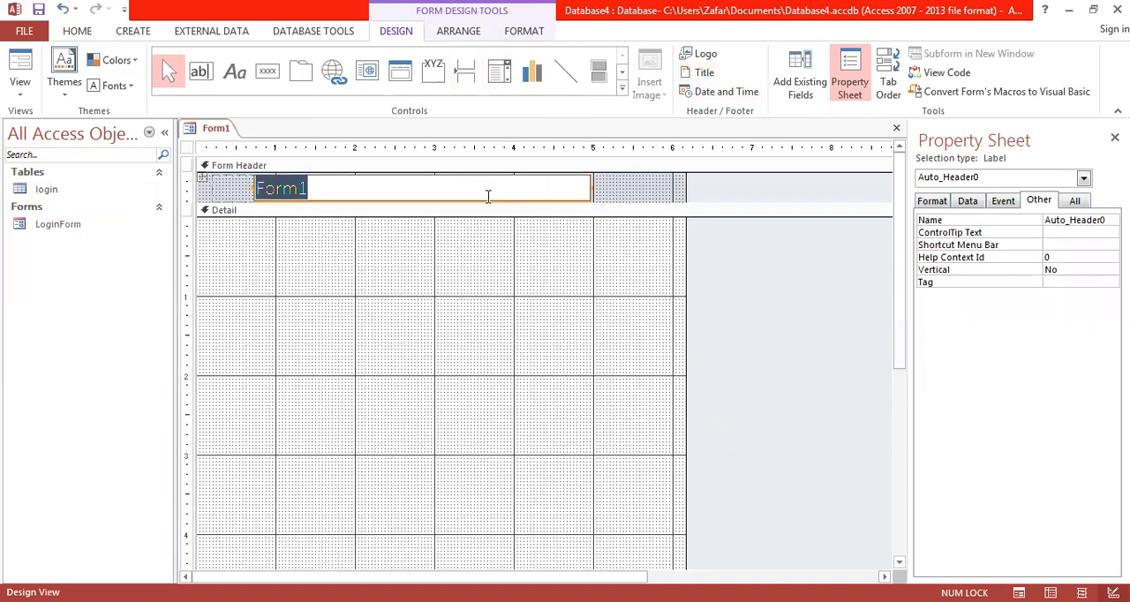
{"action": "type", "text": "WE"}
{"action": "key", "text": "Caps_Lock"}
{"action": "type", "text": "LCOME FORM"}
{"action": "left_click", "coordinate": [416, 348]}
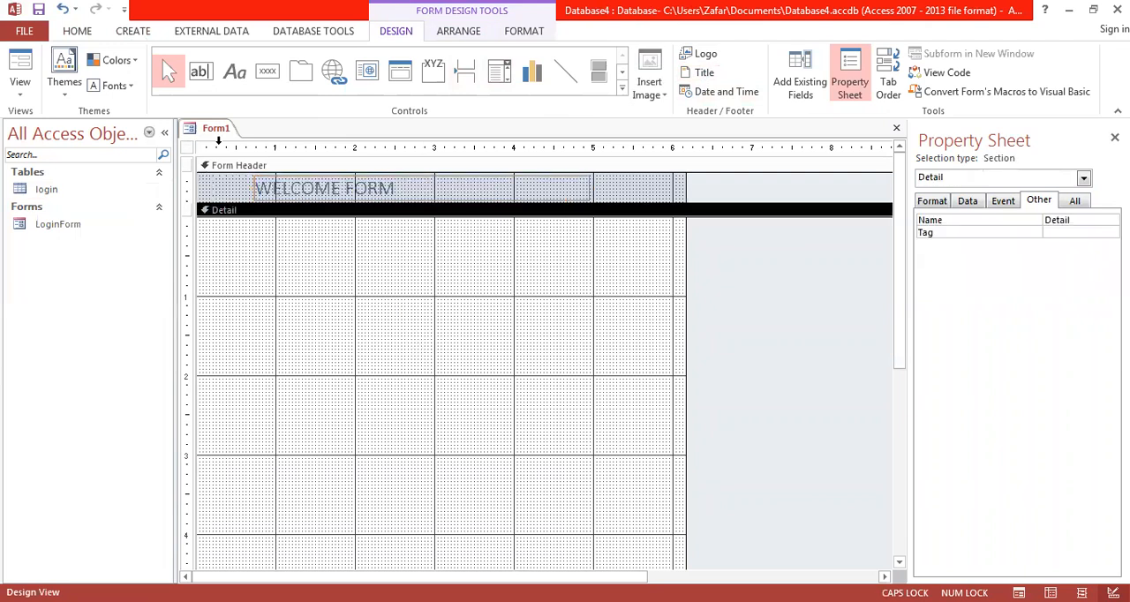
Step: Save the new form as WelcomeForm and close it
{"action": "right_click", "coordinate": [212, 132]}
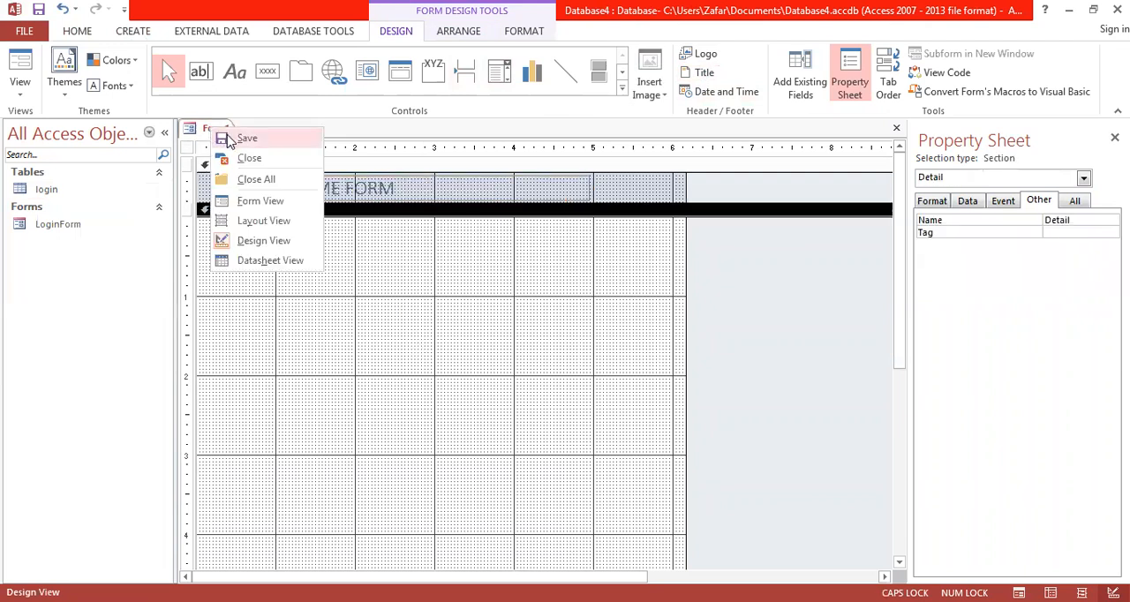
{"action": "left_click", "coordinate": [229, 142]}
{"action": "type", "text": "w"}
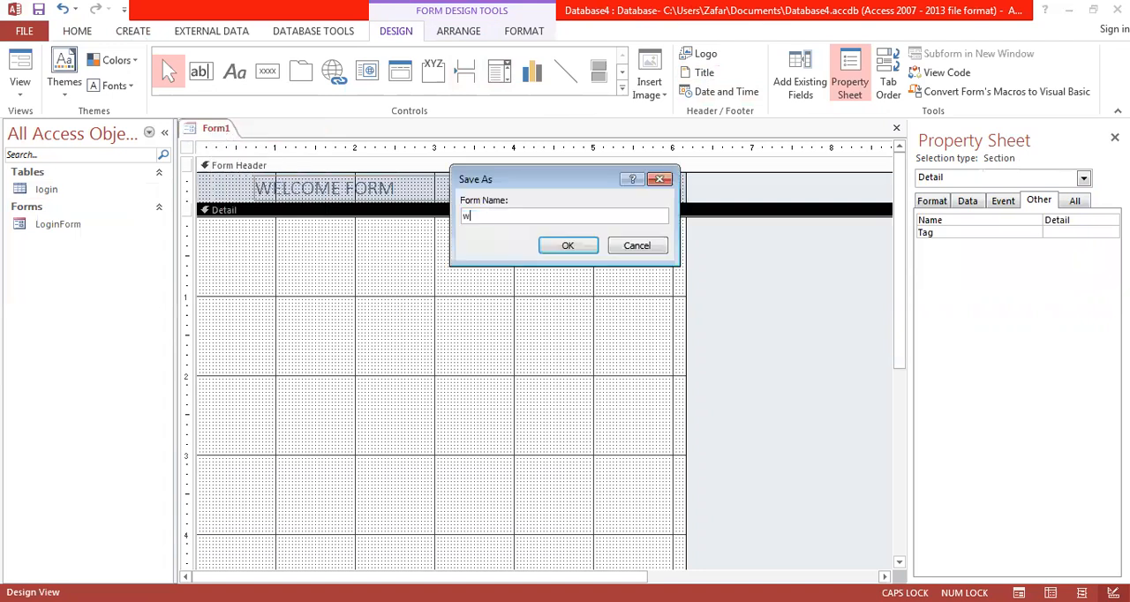
{"action": "type", "text": "3EW"}
{"action": "key", "text": "Caps_Lock"}
{"action": "type", "text": "elcomeForm"}
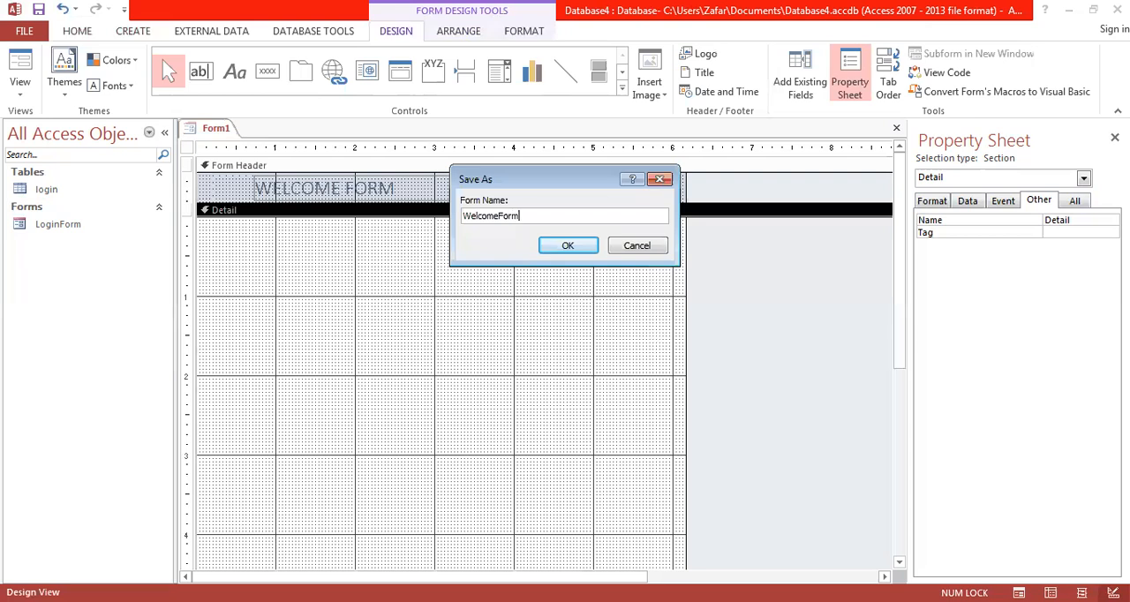
{"action": "key", "text": "Return"}
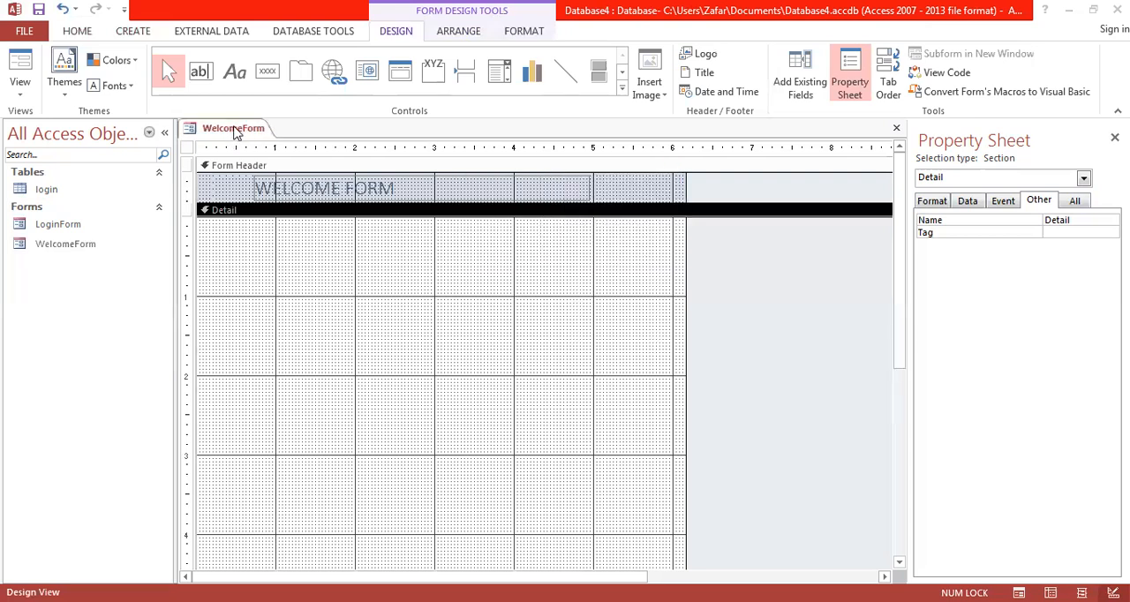
{"action": "right_click", "coordinate": [235, 132]}
{"action": "left_click", "coordinate": [276, 182]}
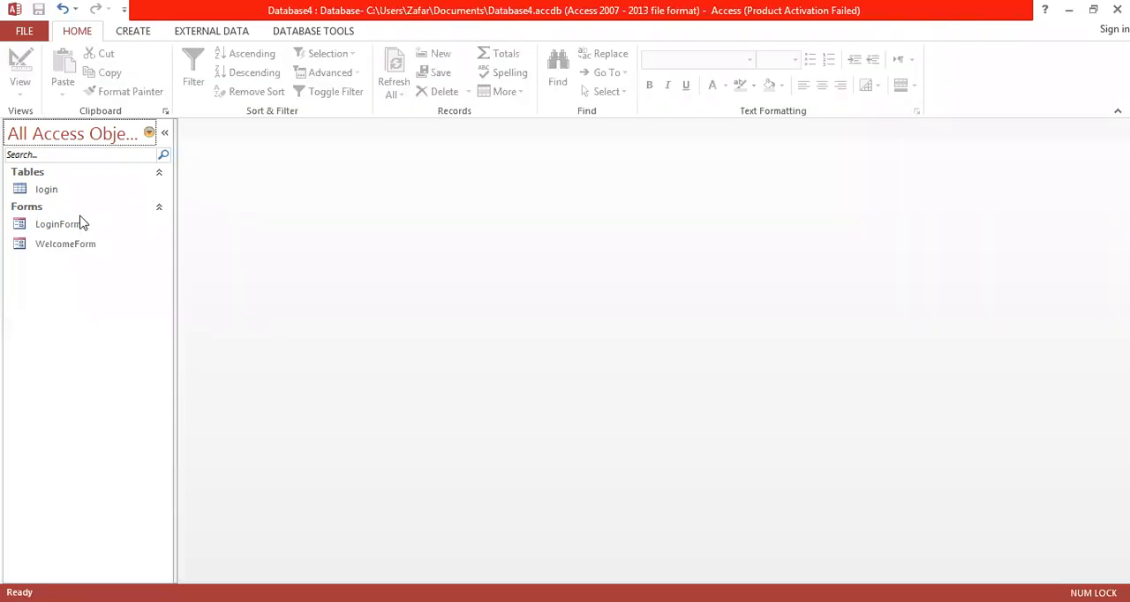
Step: Reopen LoginForm in Design View and start a macro for the Login button's click event with the Macro Builder
{"action": "left_click", "coordinate": [83, 228]}
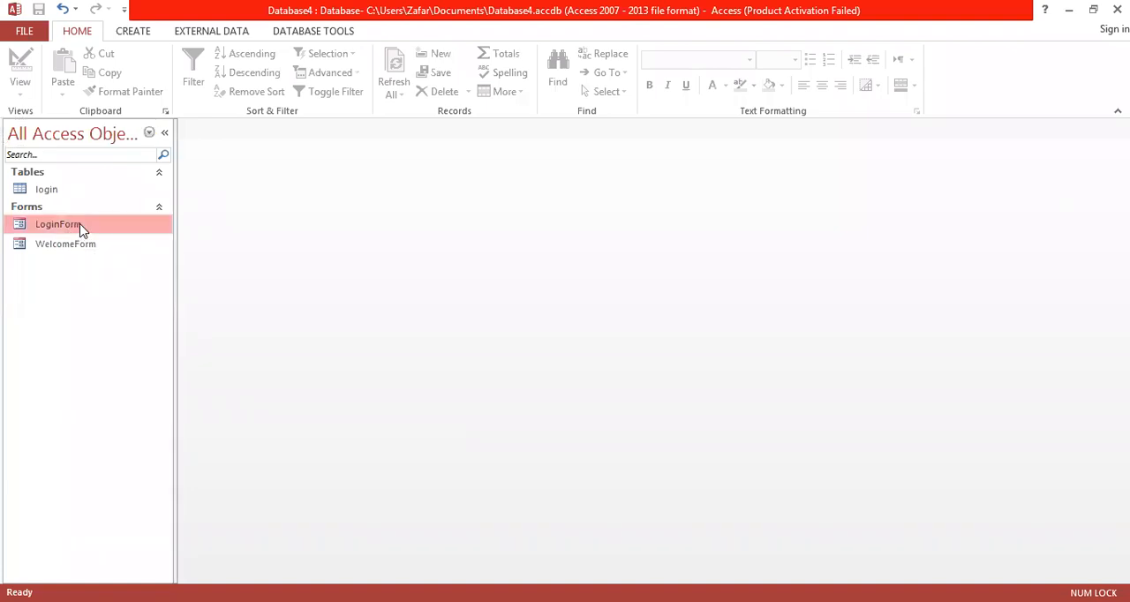
{"action": "right_click", "coordinate": [83, 228]}
{"action": "left_click", "coordinate": [134, 276]}
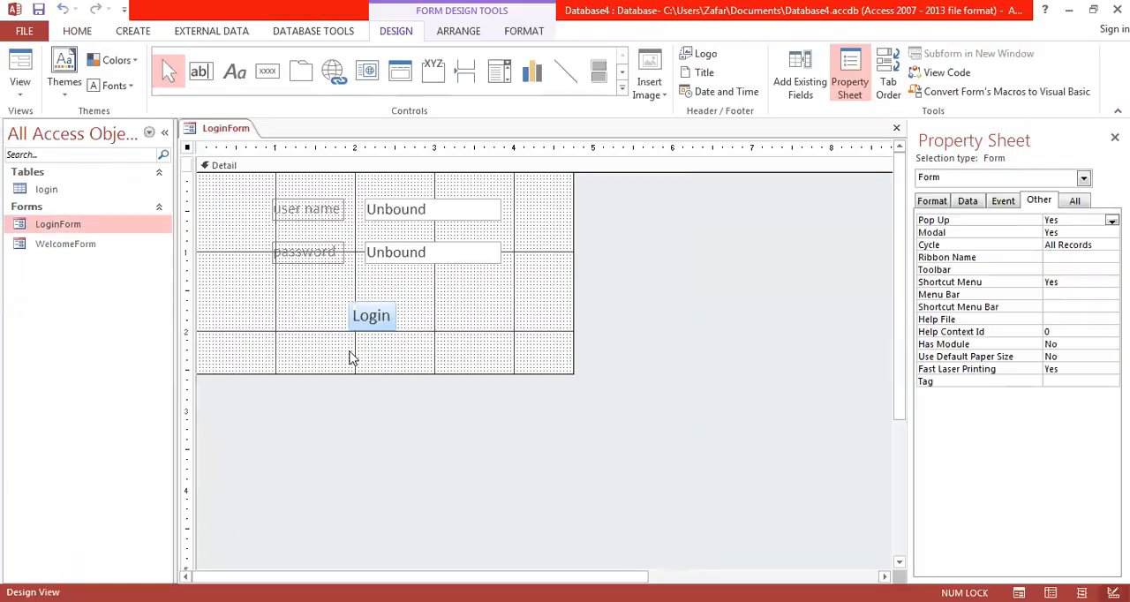
{"action": "right_click", "coordinate": [372, 324]}
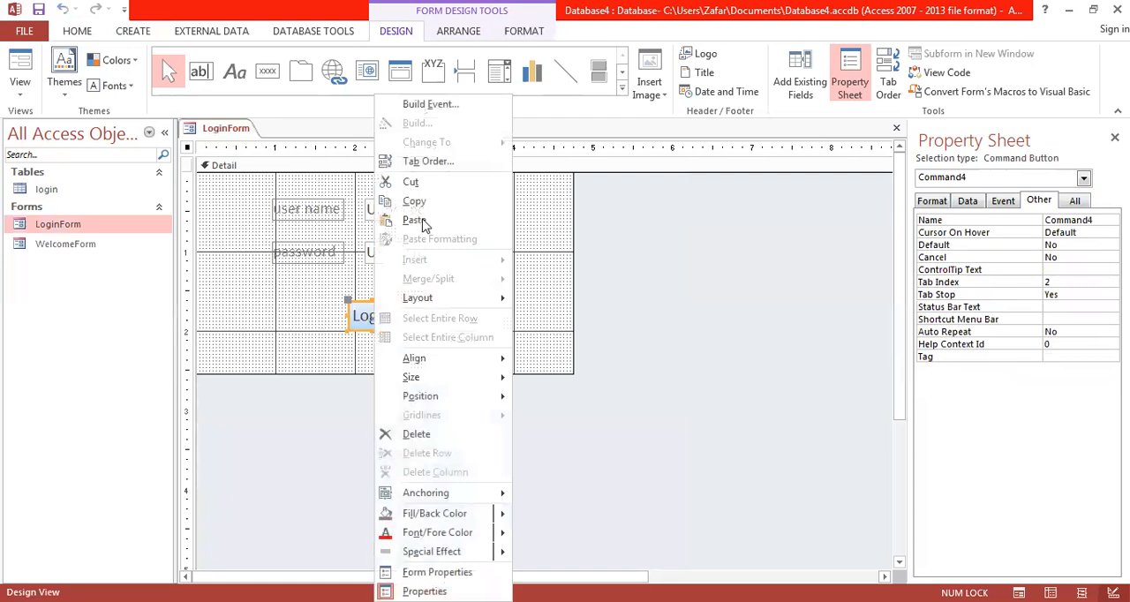
{"action": "left_click", "coordinate": [447, 104]}
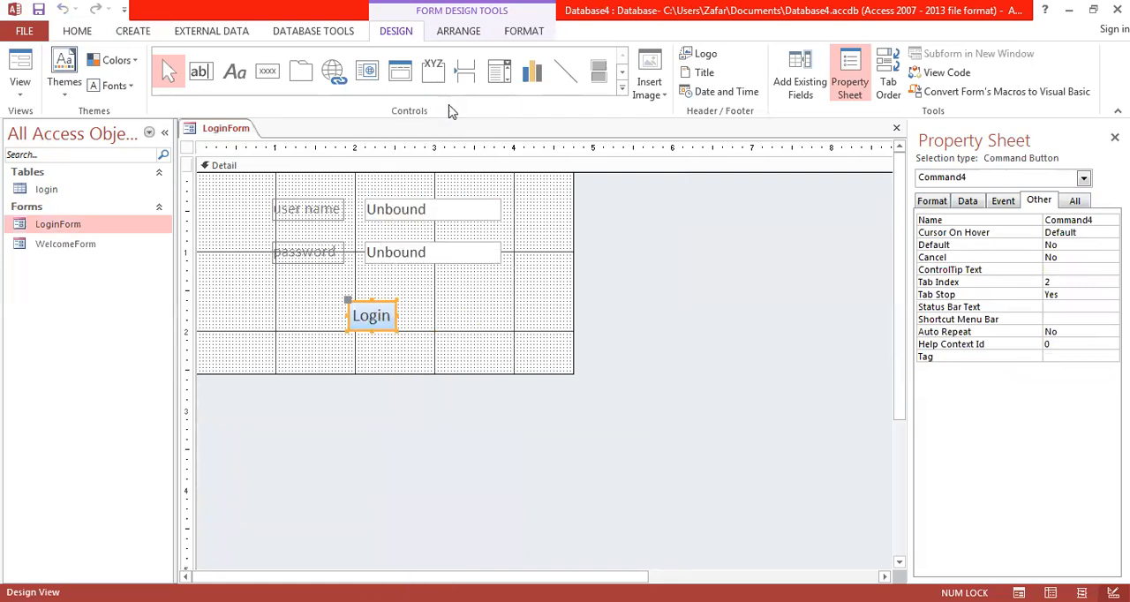
{"action": "left_click", "coordinate": [560, 335]}
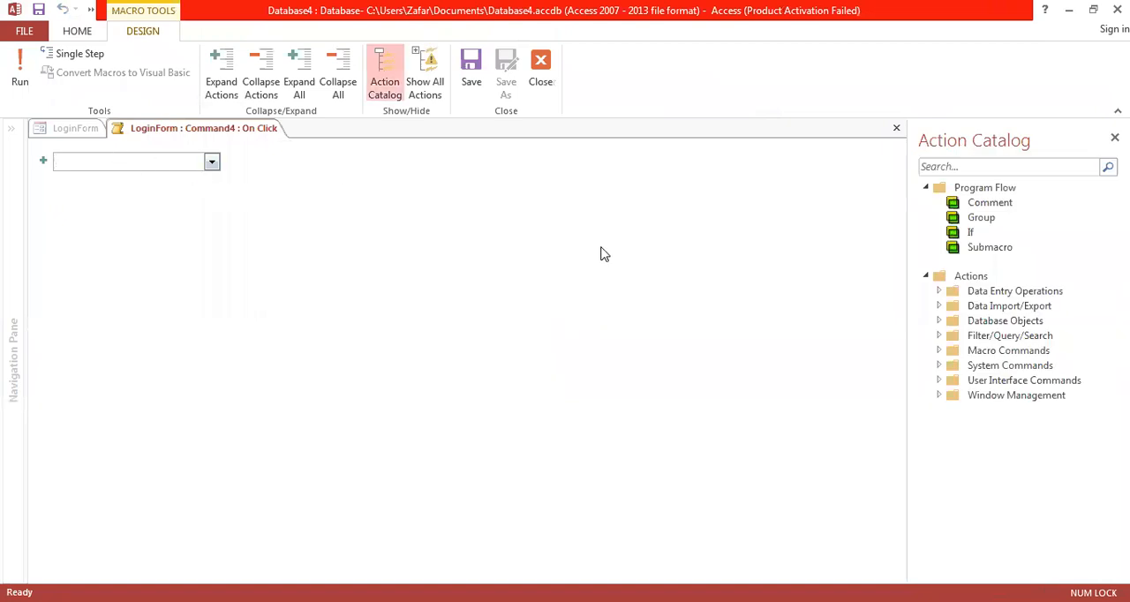
Step: Add an If block to the macro and insert the built-in domain aggregate function DCount into its condition using the Expression Builder
{"action": "double_click", "coordinate": [955, 236]}
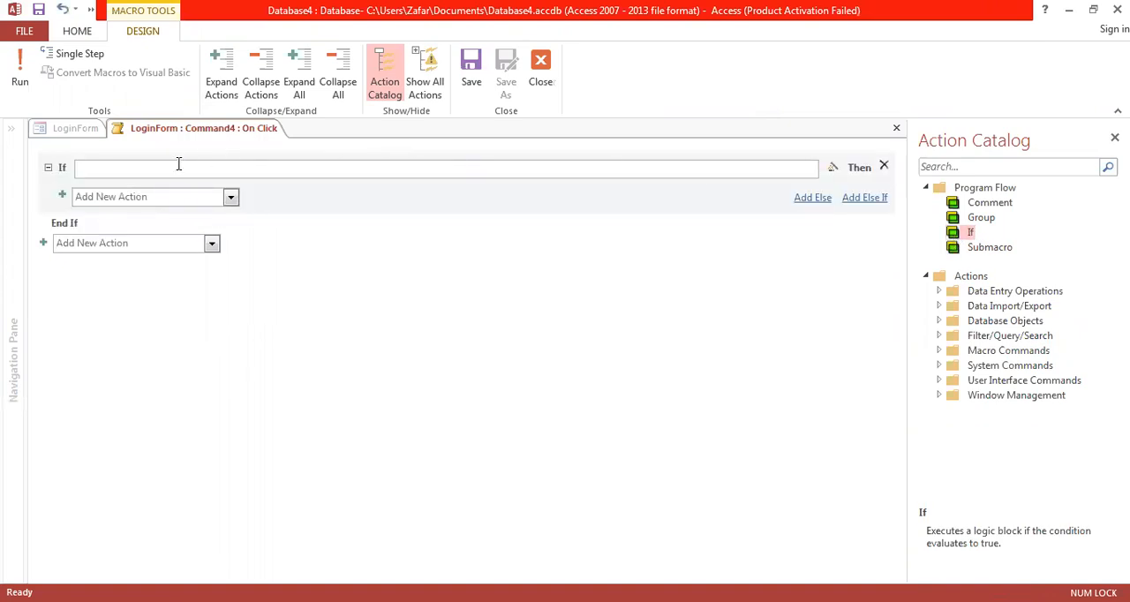
{"action": "left_click", "coordinate": [833, 171]}
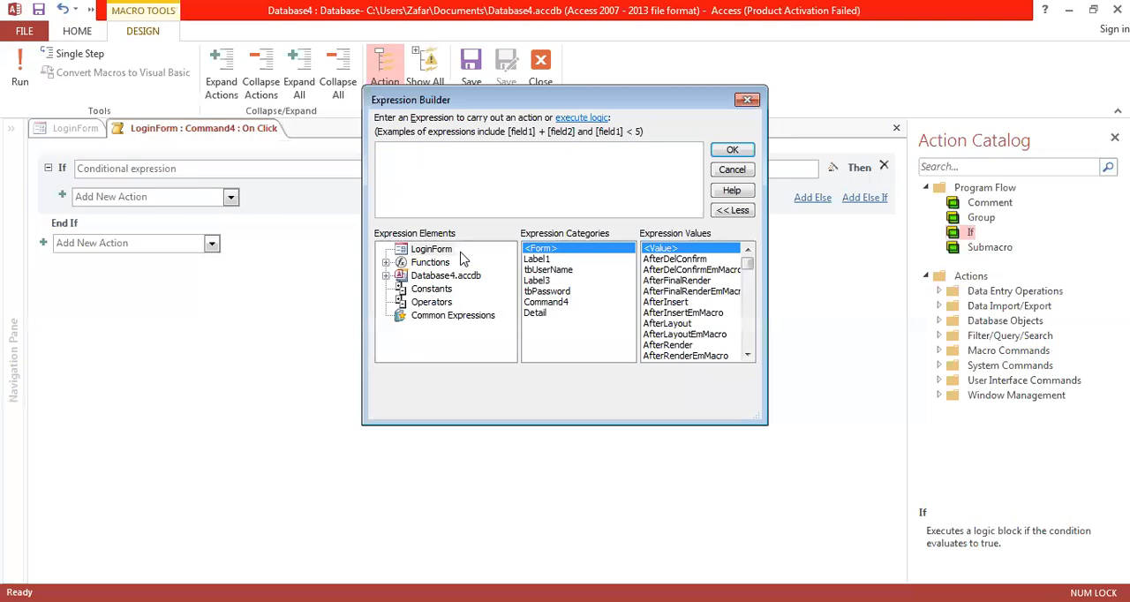
{"action": "left_click", "coordinate": [386, 263]}
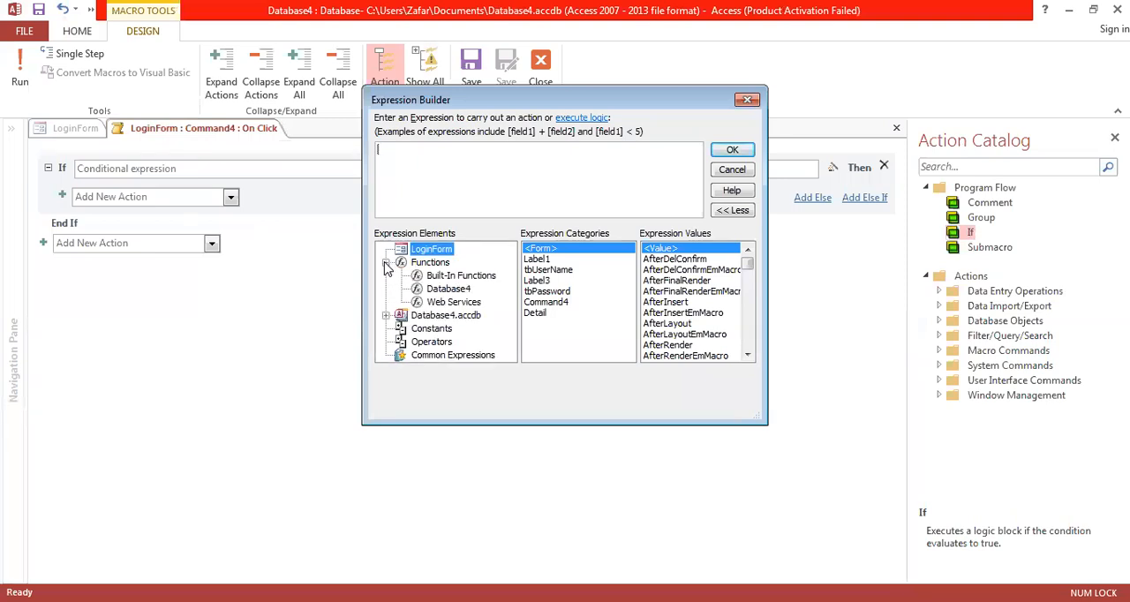
{"action": "left_click", "coordinate": [447, 279]}
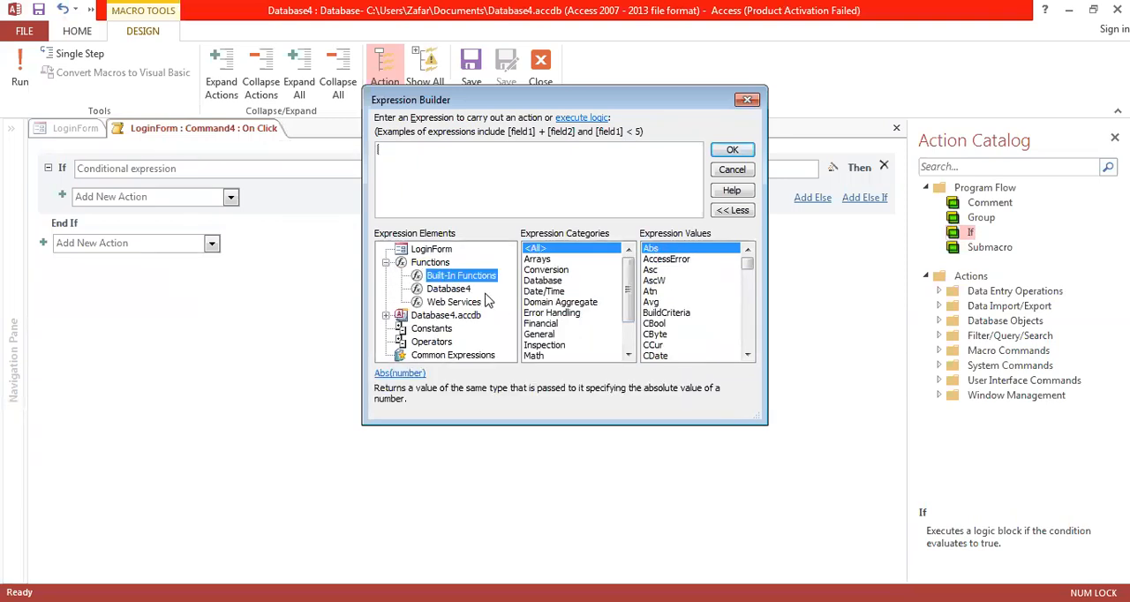
{"action": "left_click", "coordinate": [557, 305]}
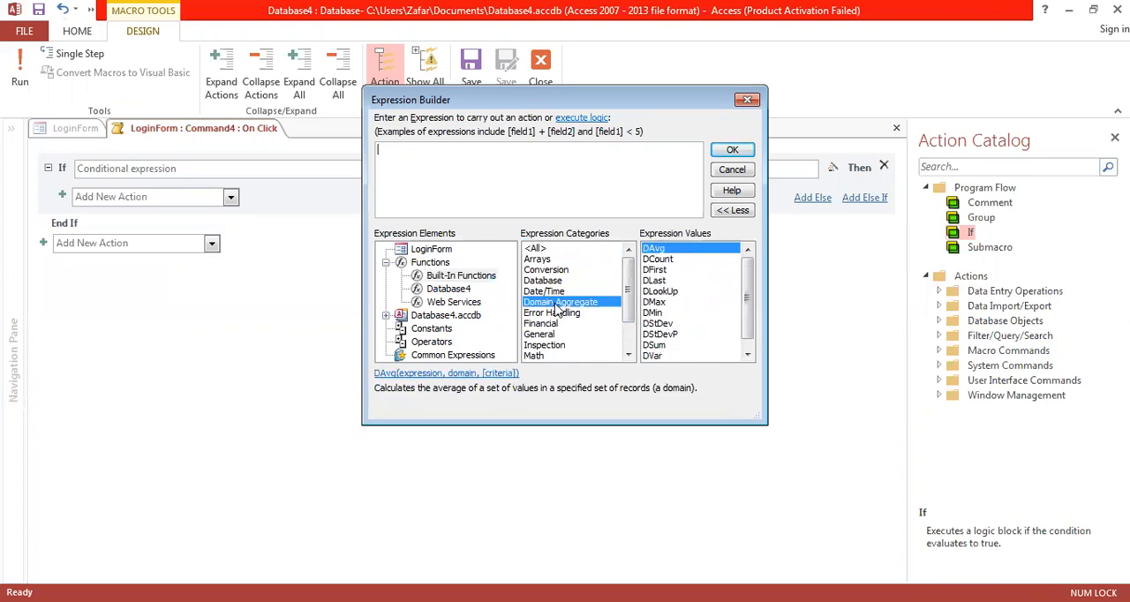
{"action": "left_click", "coordinate": [659, 260]}
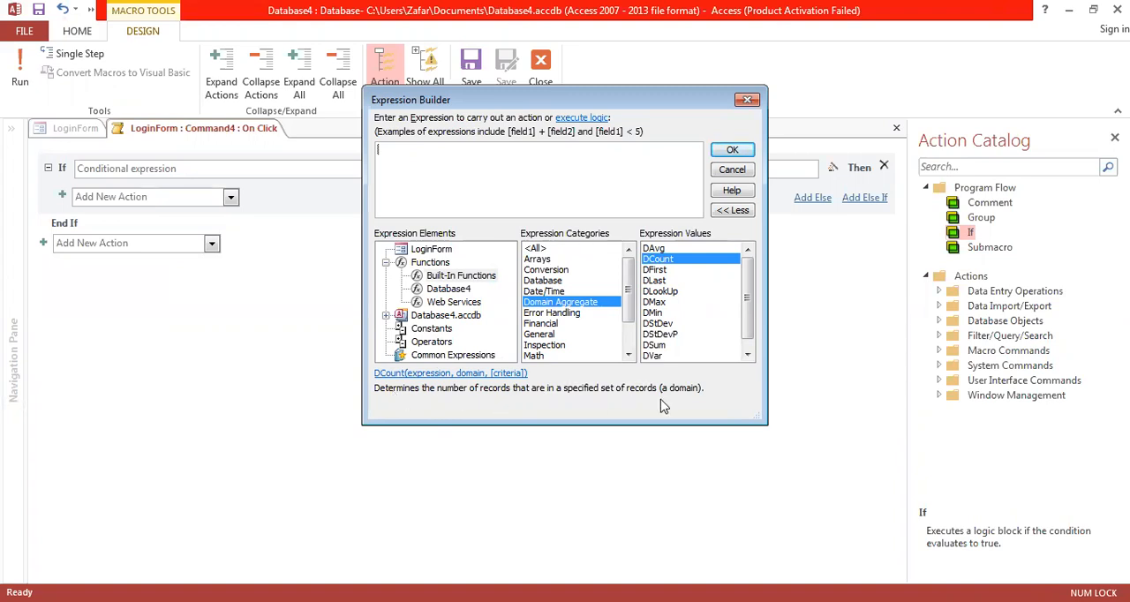
{"action": "double_click", "coordinate": [657, 260]}
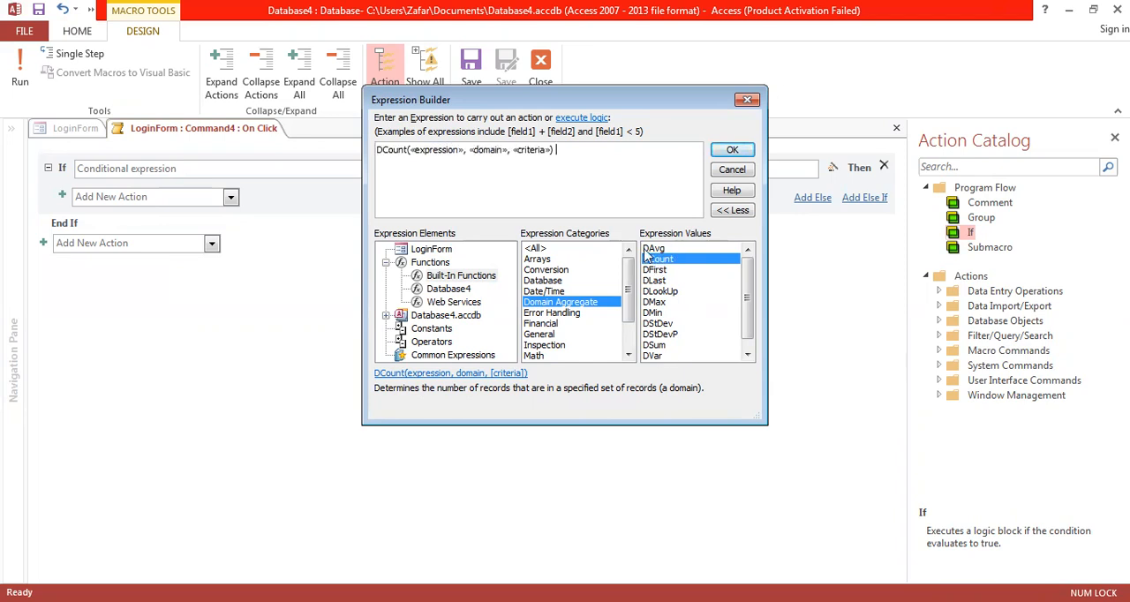
Step: Replace DCount's expression placeholder with the username field of the login table
{"action": "left_click", "coordinate": [432, 150]}
{"action": "left_click", "coordinate": [488, 150]}
{"action": "left_click", "coordinate": [525, 150]}
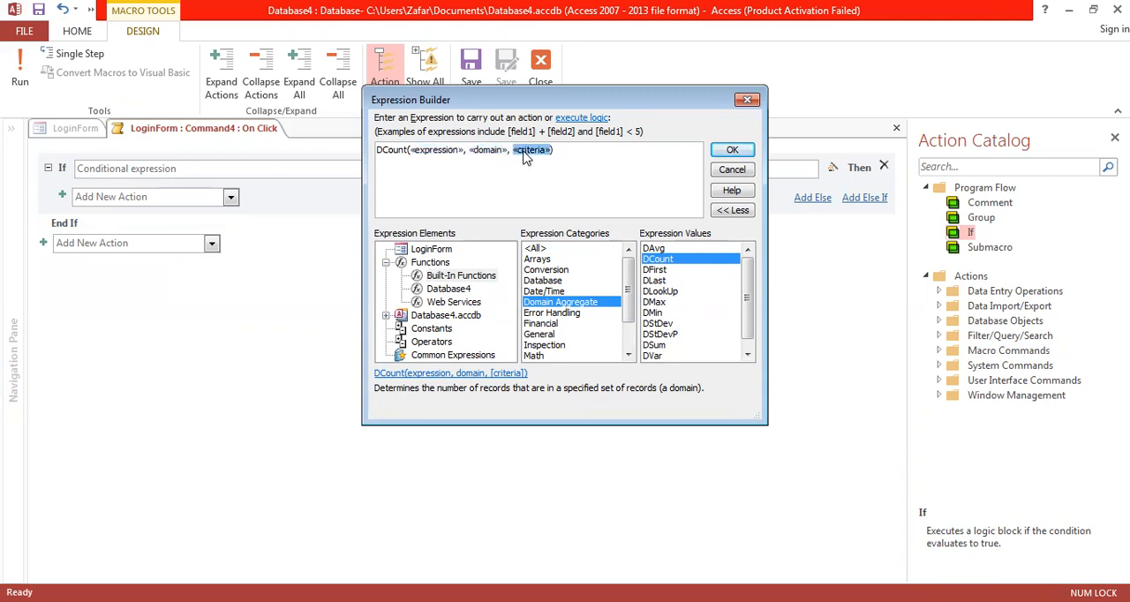
{"action": "left_click", "coordinate": [441, 150]}
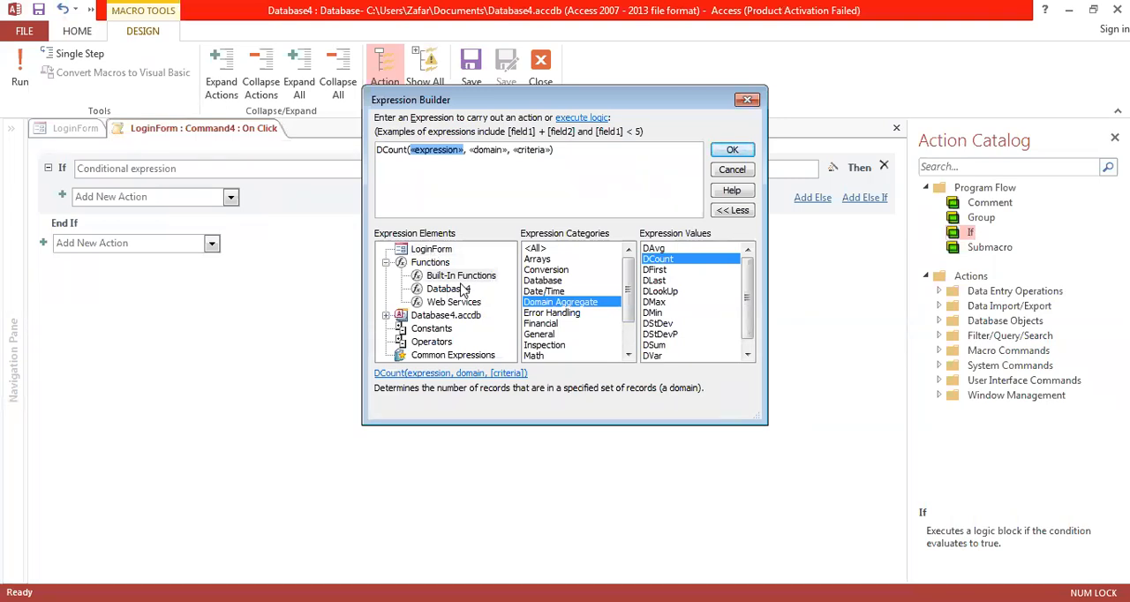
{"action": "left_click", "coordinate": [432, 250]}
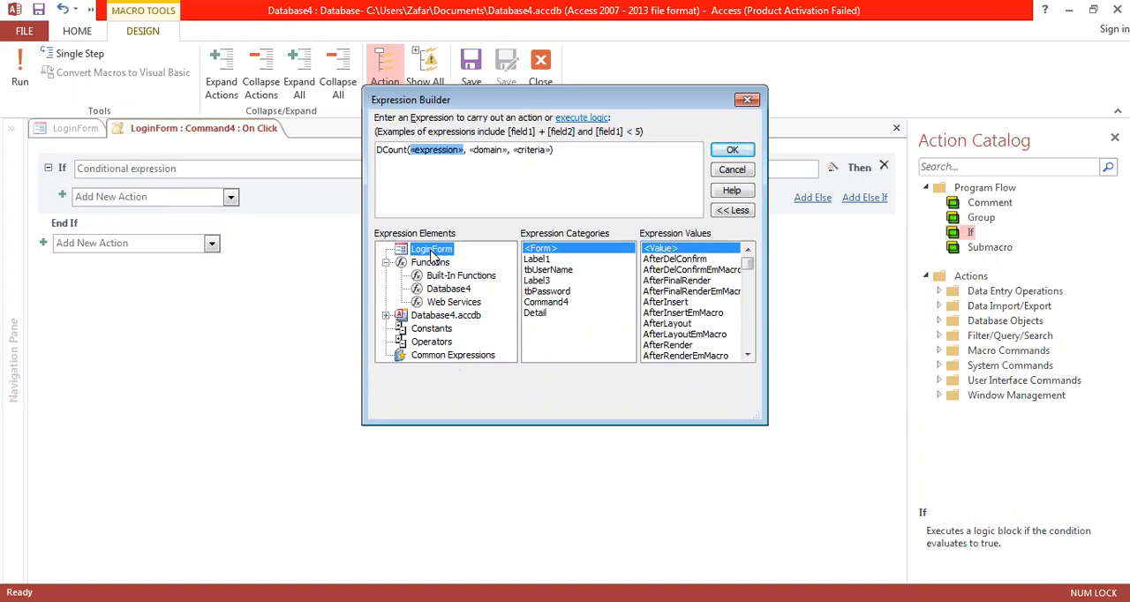
{"action": "left_click", "coordinate": [386, 316]}
{"action": "left_click", "coordinate": [401, 315]}
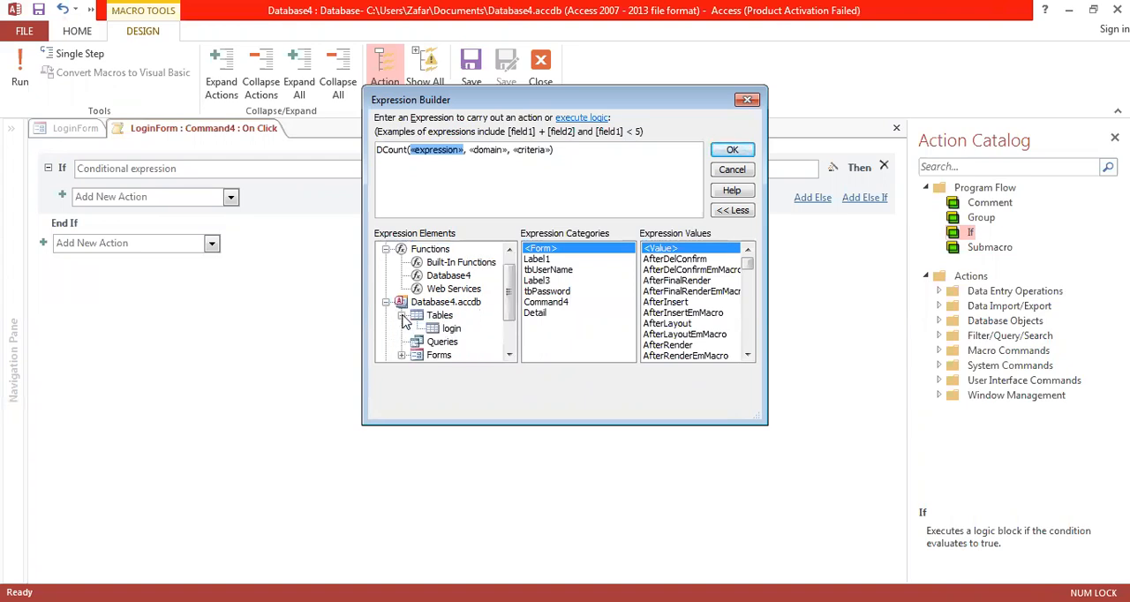
{"action": "left_click", "coordinate": [452, 329]}
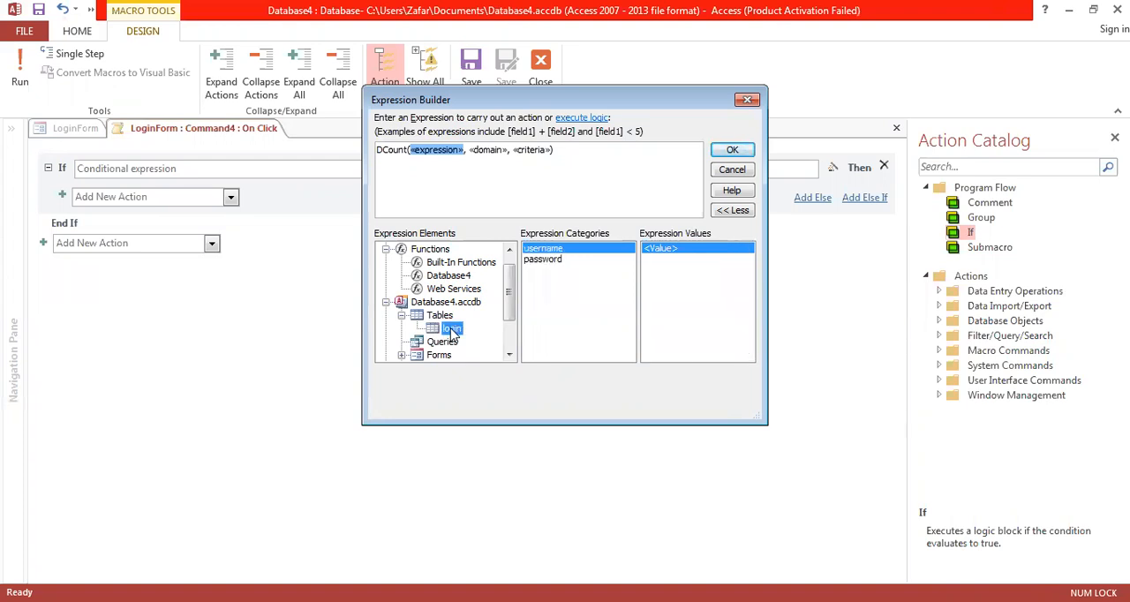
{"action": "double_click", "coordinate": [552, 250]}
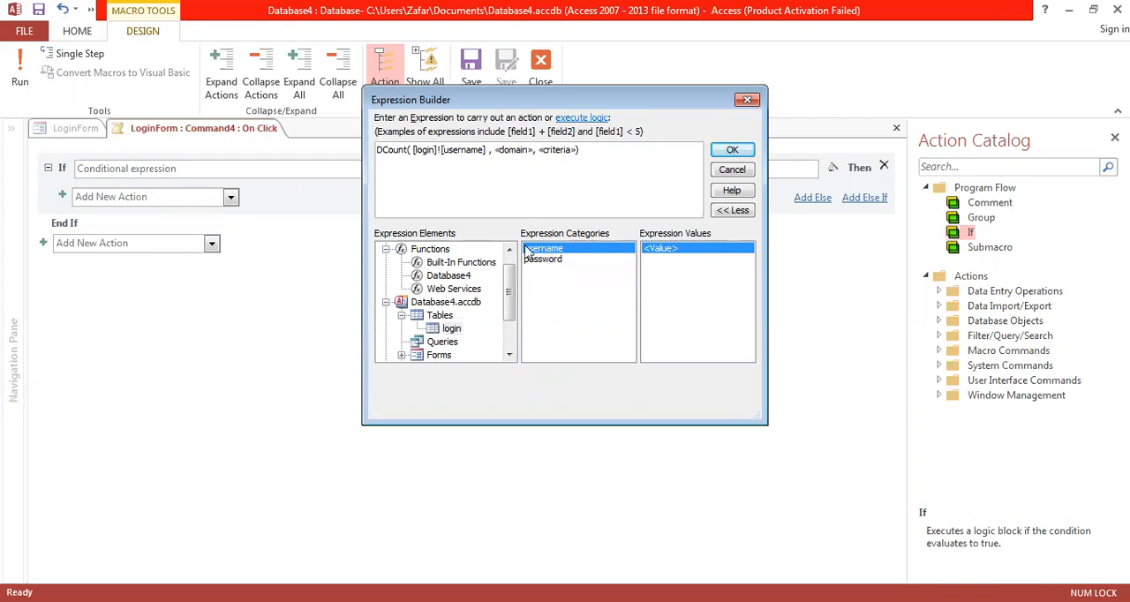
Step: Replace DCount's domain and criteria placeholders each with the username field of the login table
{"action": "left_click", "coordinate": [514, 150]}
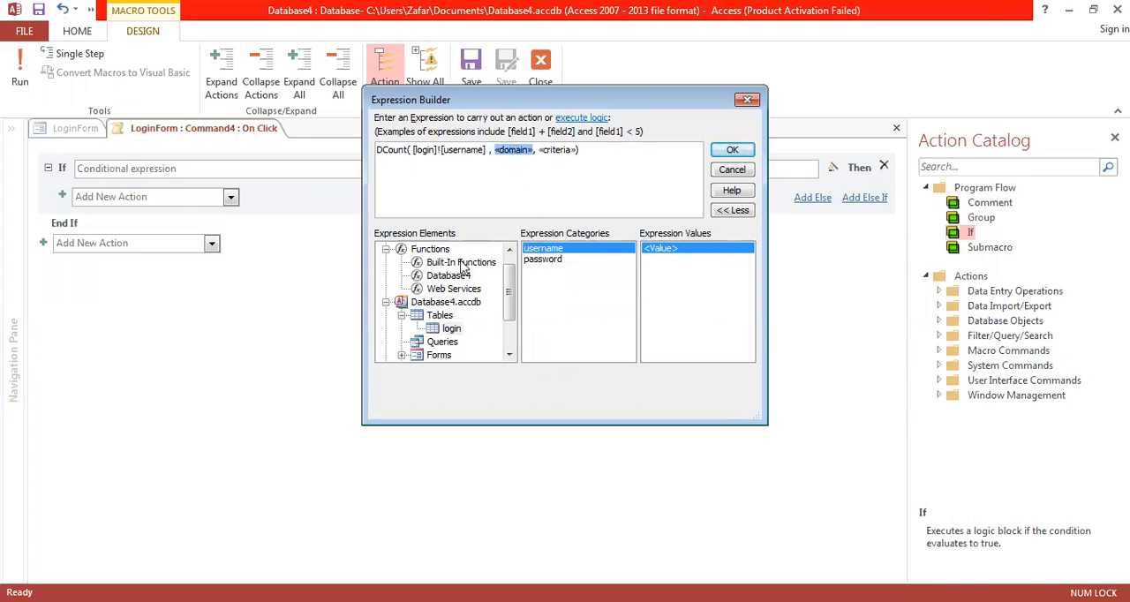
{"action": "double_click", "coordinate": [549, 251]}
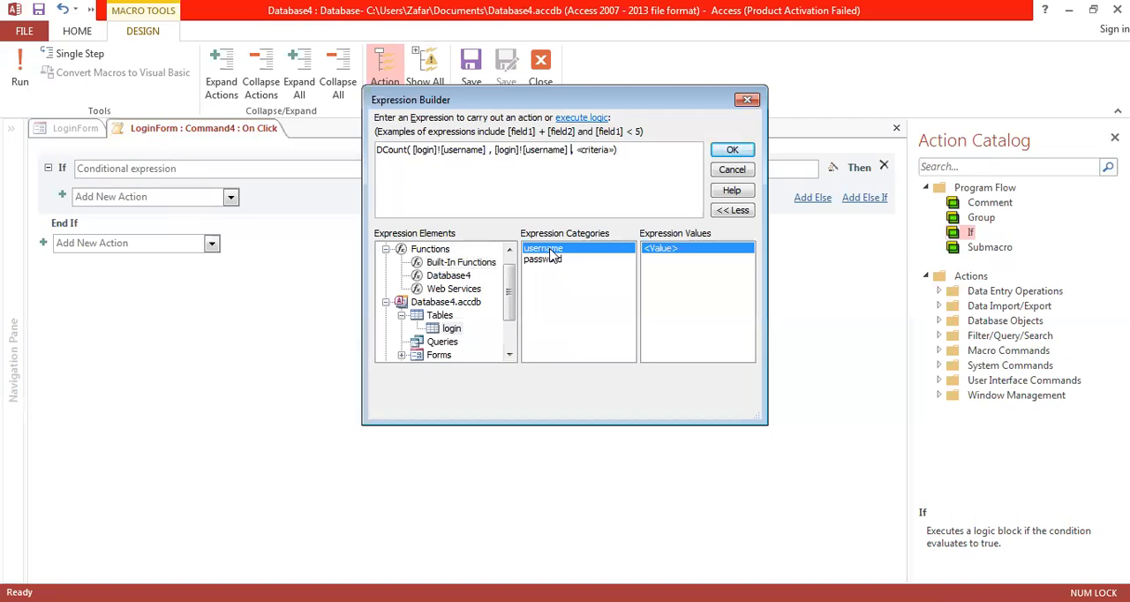
{"action": "left_click", "coordinate": [596, 151]}
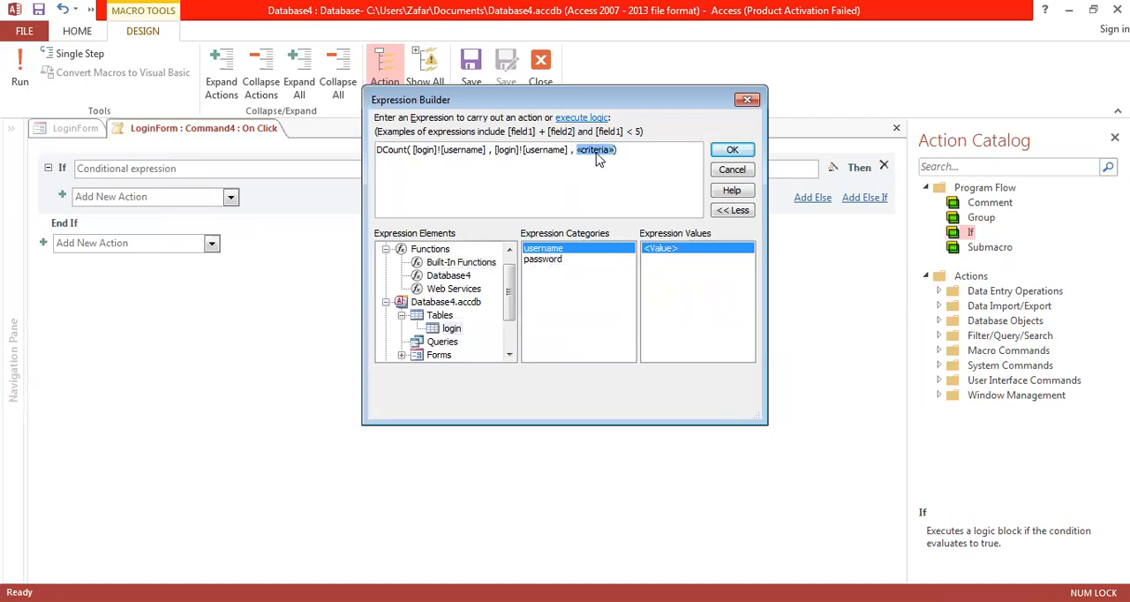
{"action": "double_click", "coordinate": [557, 253]}
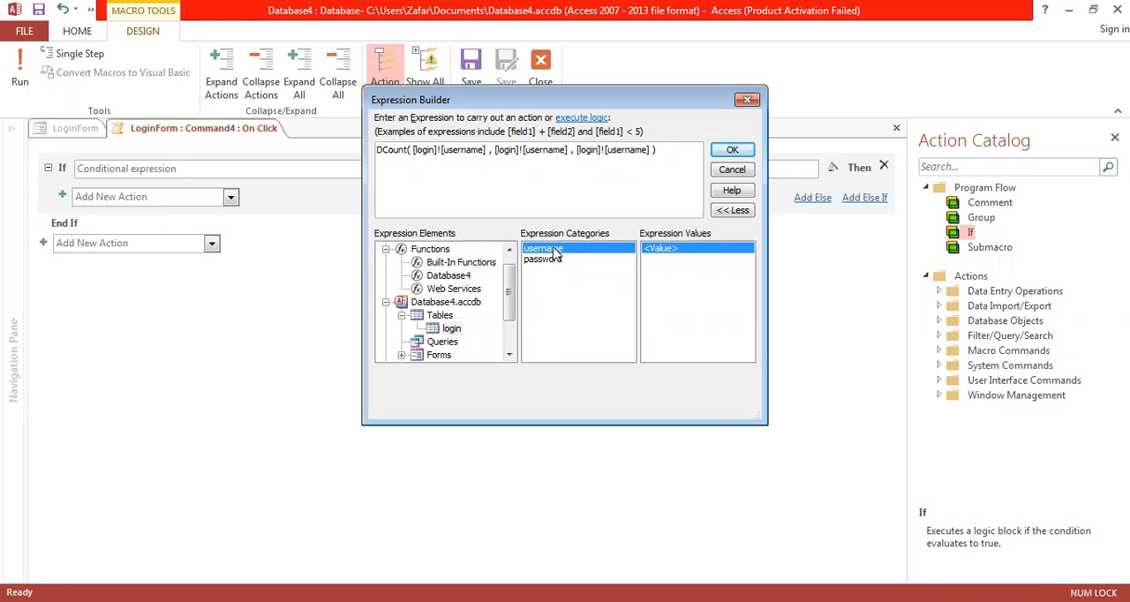
Step: Extend DCount's criteria with the = comparison operator so the username field is compared with LoginForm's tbUserName control
{"action": "left_click", "coordinate": [509, 342]}
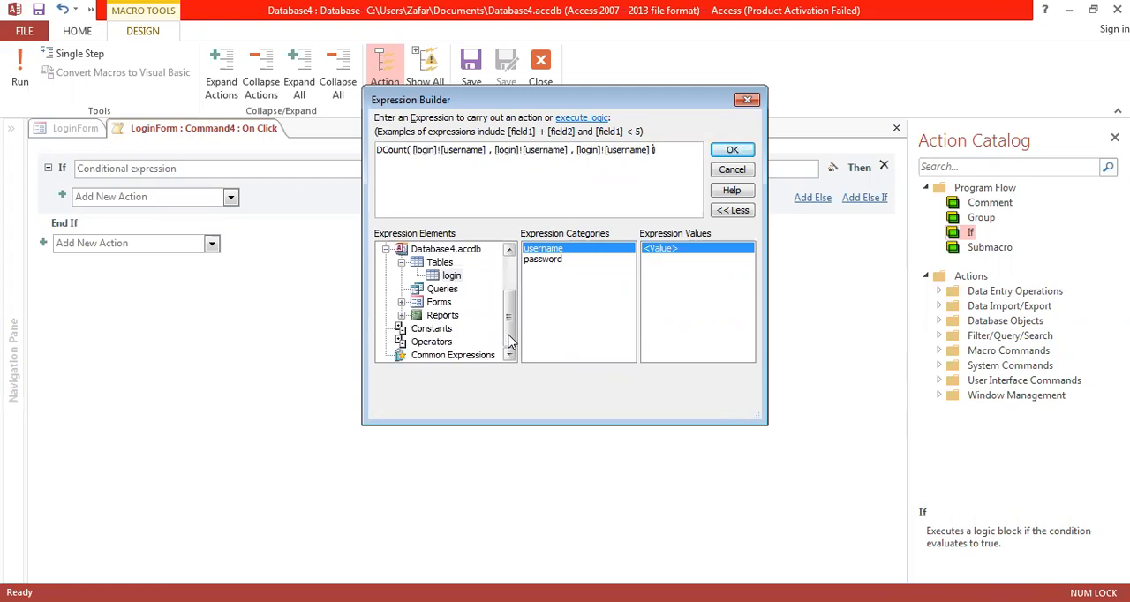
{"action": "left_click", "coordinate": [441, 343]}
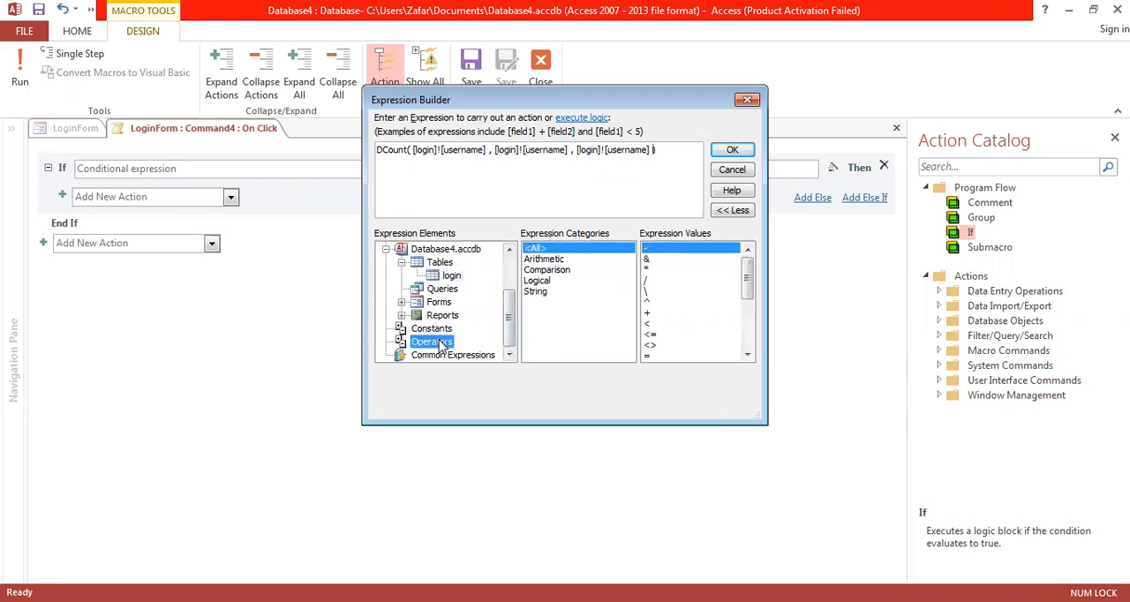
{"action": "left_click", "coordinate": [561, 272]}
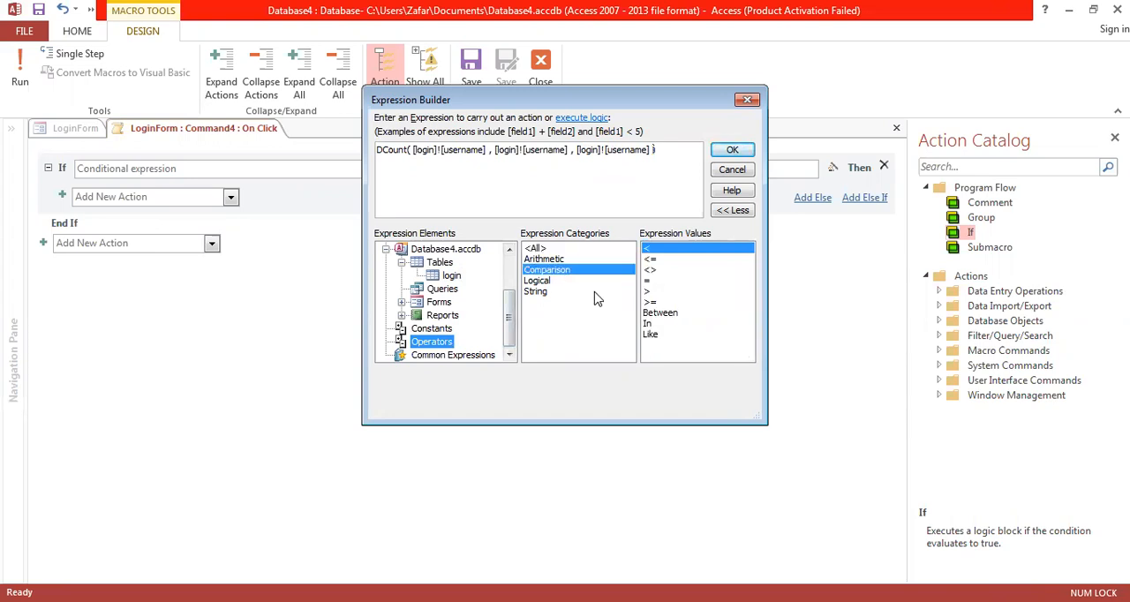
{"action": "double_click", "coordinate": [654, 281]}
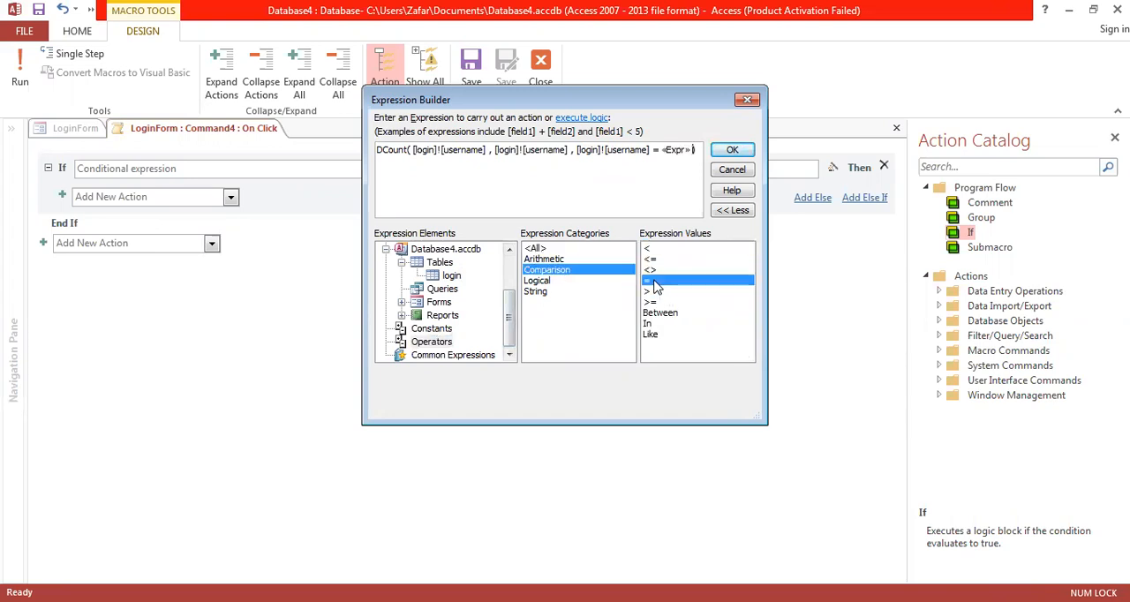
{"action": "left_click", "coordinate": [675, 150]}
{"action": "left_click", "coordinate": [510, 265]}
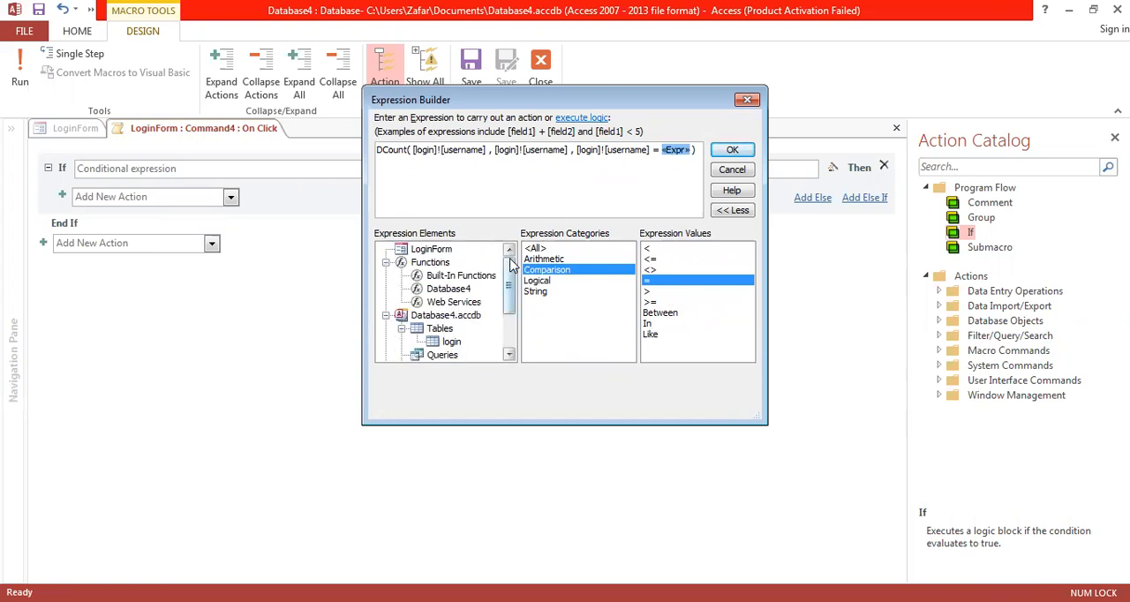
{"action": "left_click", "coordinate": [436, 250]}
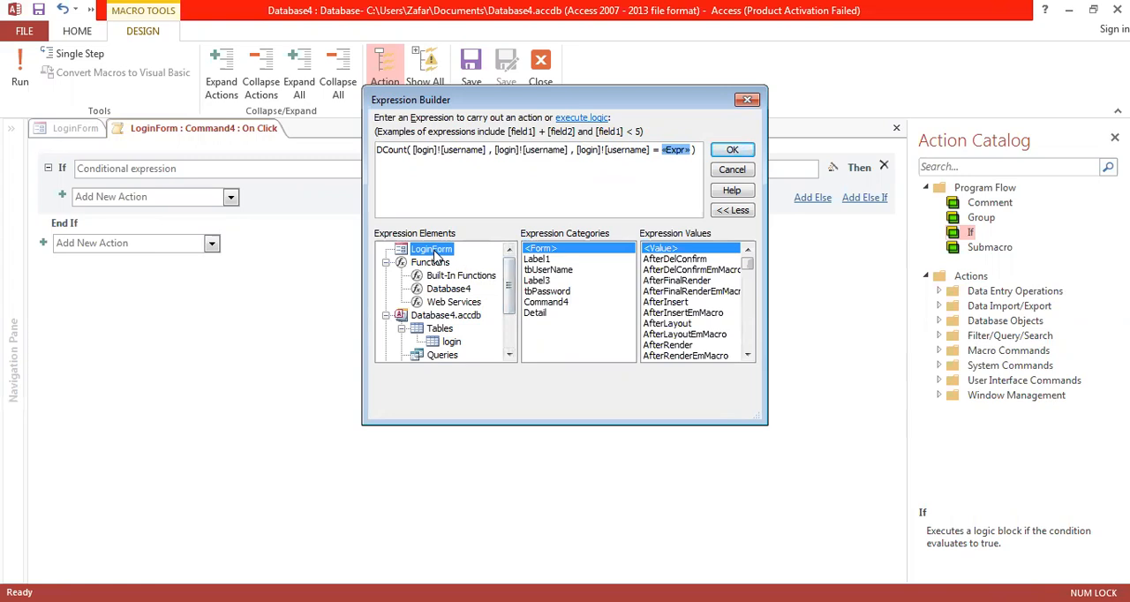
{"action": "double_click", "coordinate": [549, 270]}
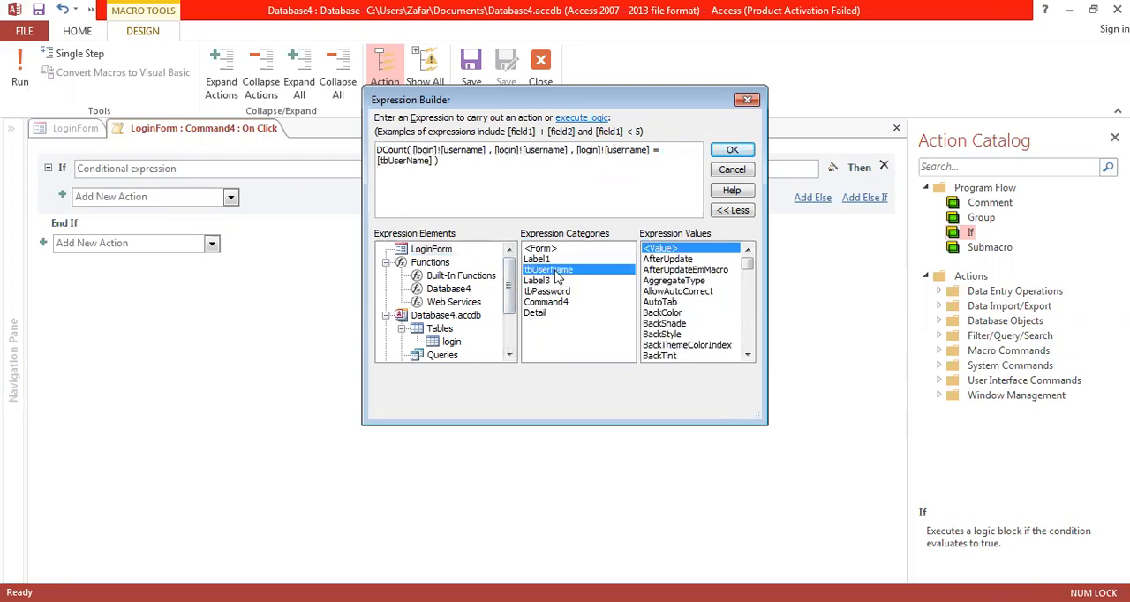
Step: Append the logical And operator to the criteria, followed by the password field of the login table
{"action": "scroll", "coordinate": [510, 336], "scroll_direction": "down", "scroll_amount": 2}
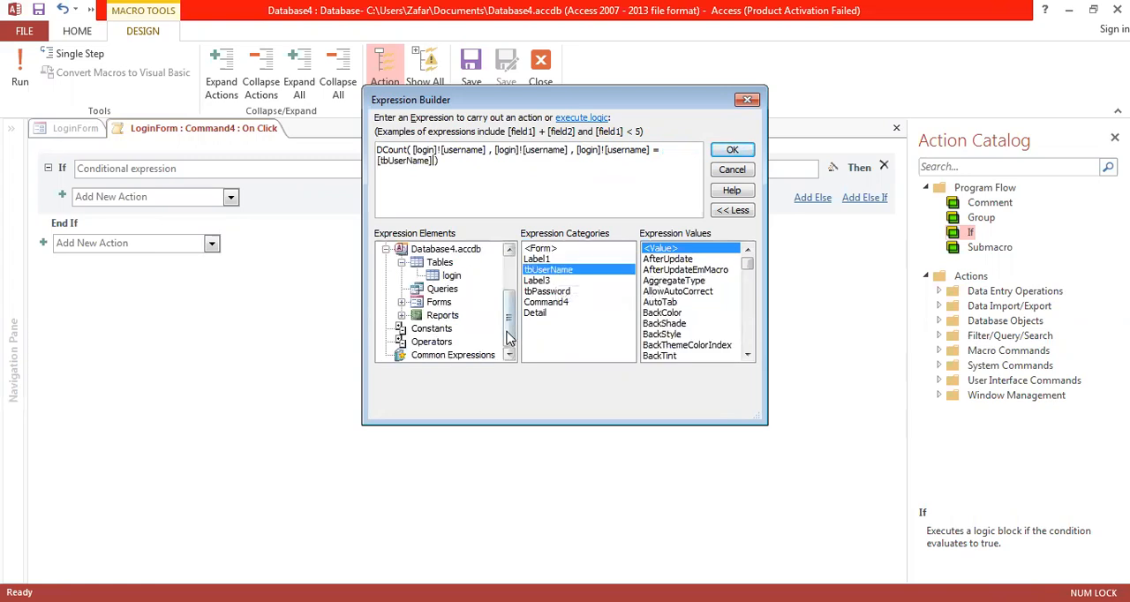
{"action": "left_click", "coordinate": [434, 342]}
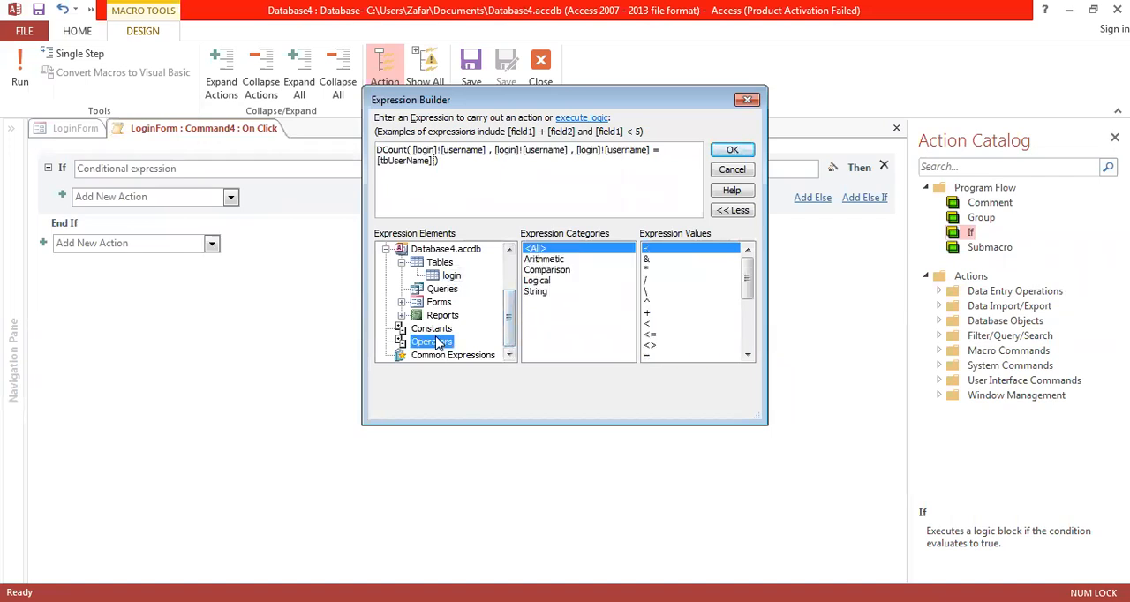
{"action": "left_click", "coordinate": [540, 282]}
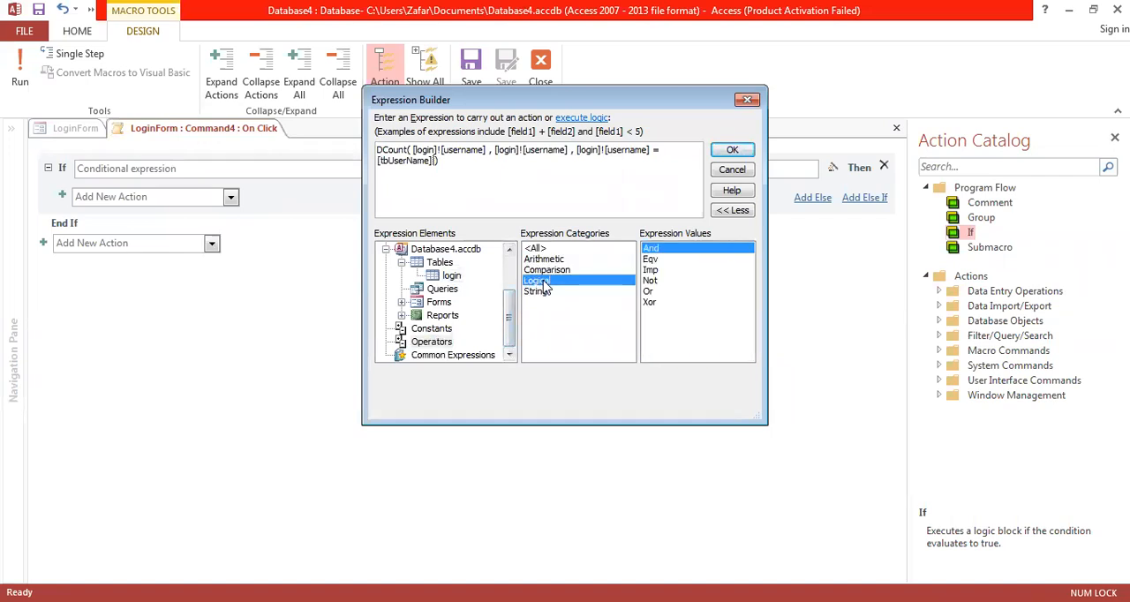
{"action": "double_click", "coordinate": [661, 249]}
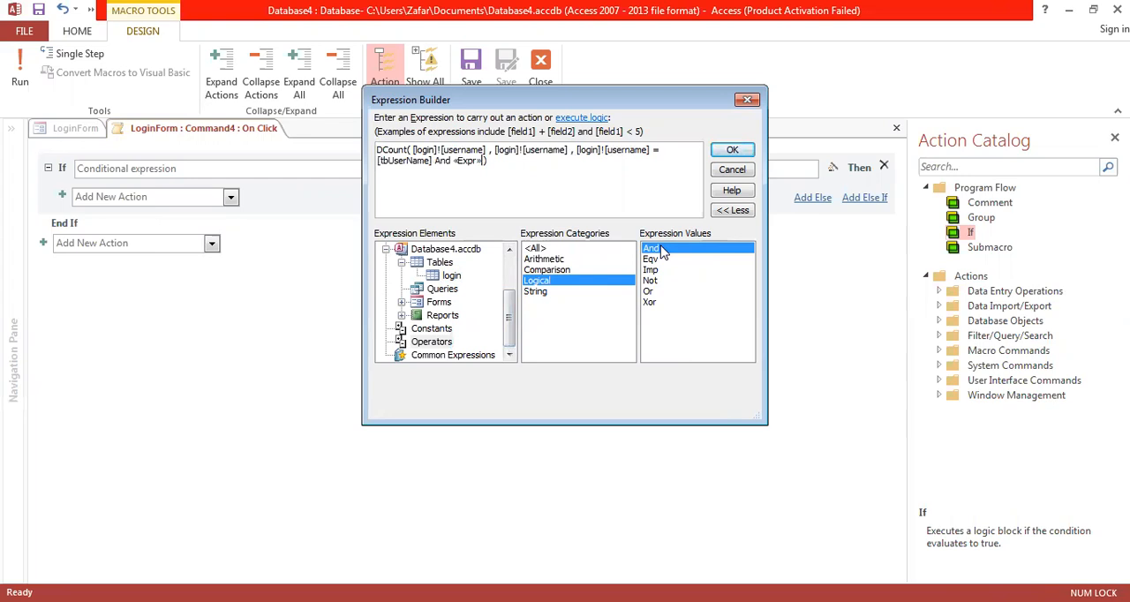
{"action": "left_click", "coordinate": [465, 164]}
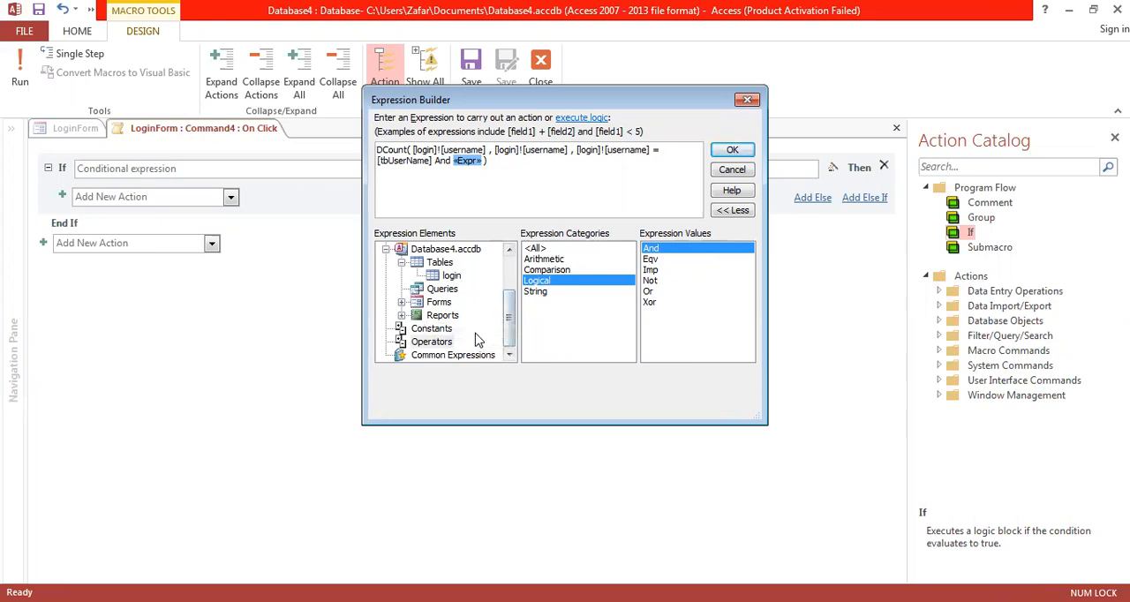
{"action": "left_click", "coordinate": [452, 277]}
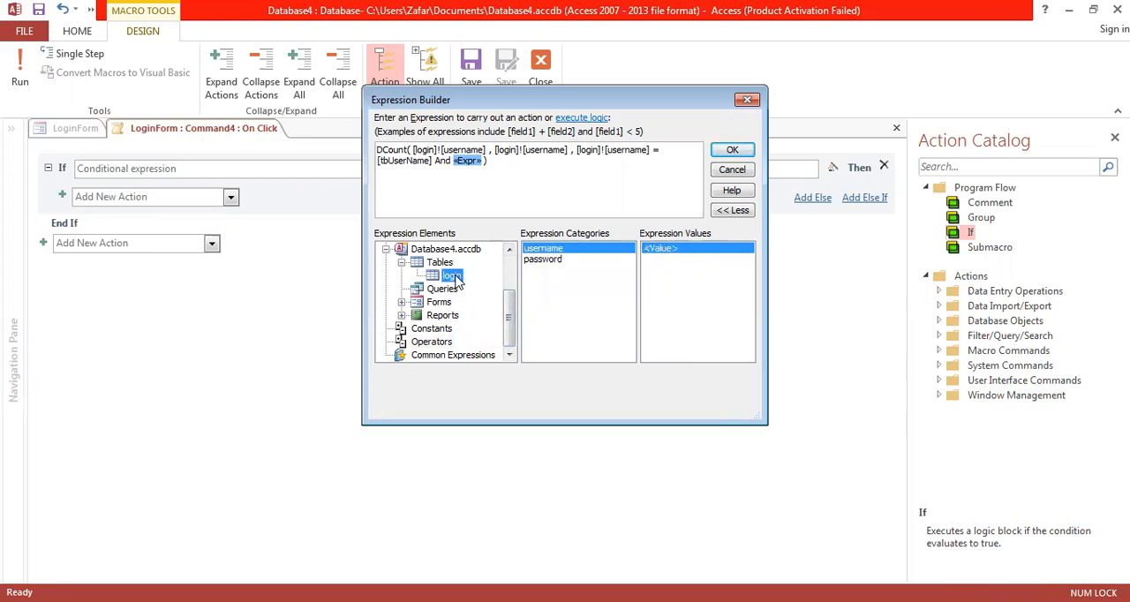
{"action": "left_click", "coordinate": [543, 261]}
{"action": "double_click", "coordinate": [545, 264]}
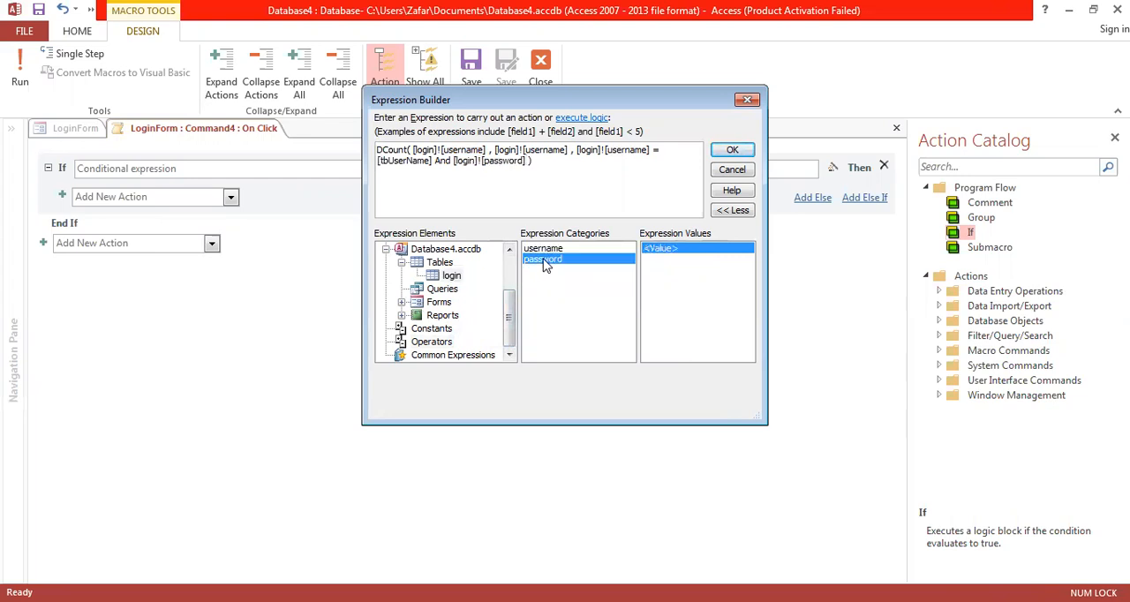
Step: Compare the password field with LoginForm's tbPassword control using the = operator, and accept the finished expression as the If condition
{"action": "left_click", "coordinate": [442, 345]}
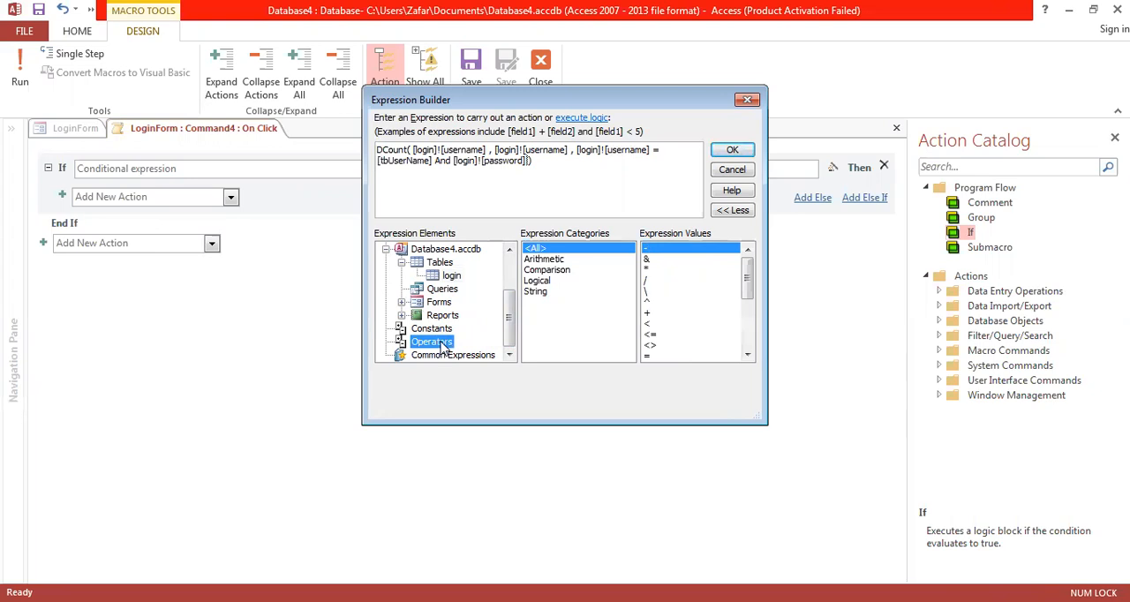
{"action": "left_click", "coordinate": [548, 270]}
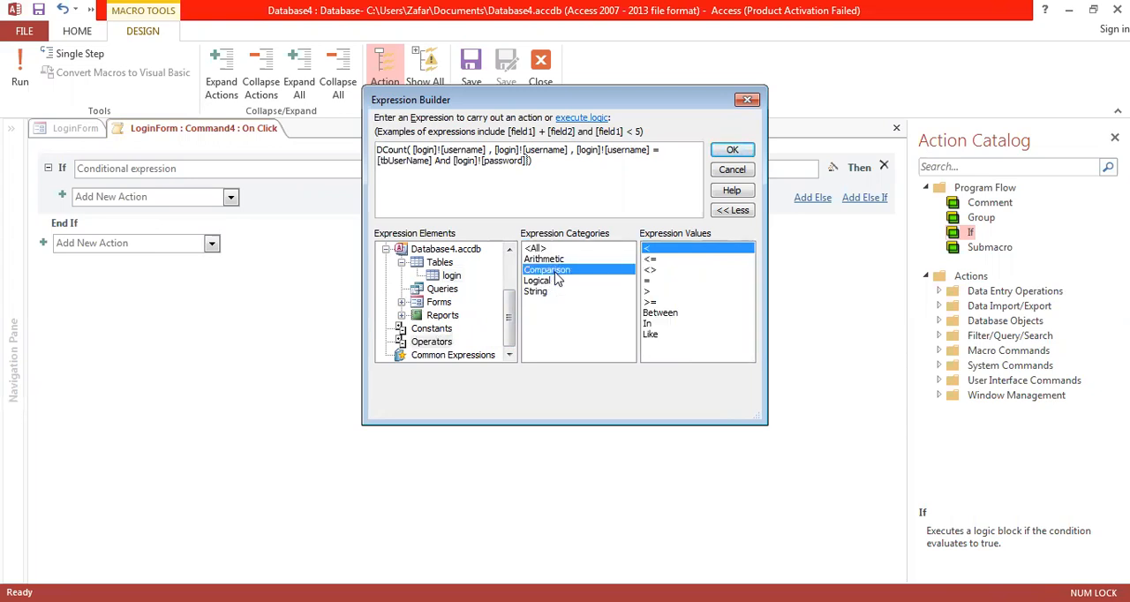
{"action": "left_click", "coordinate": [654, 282]}
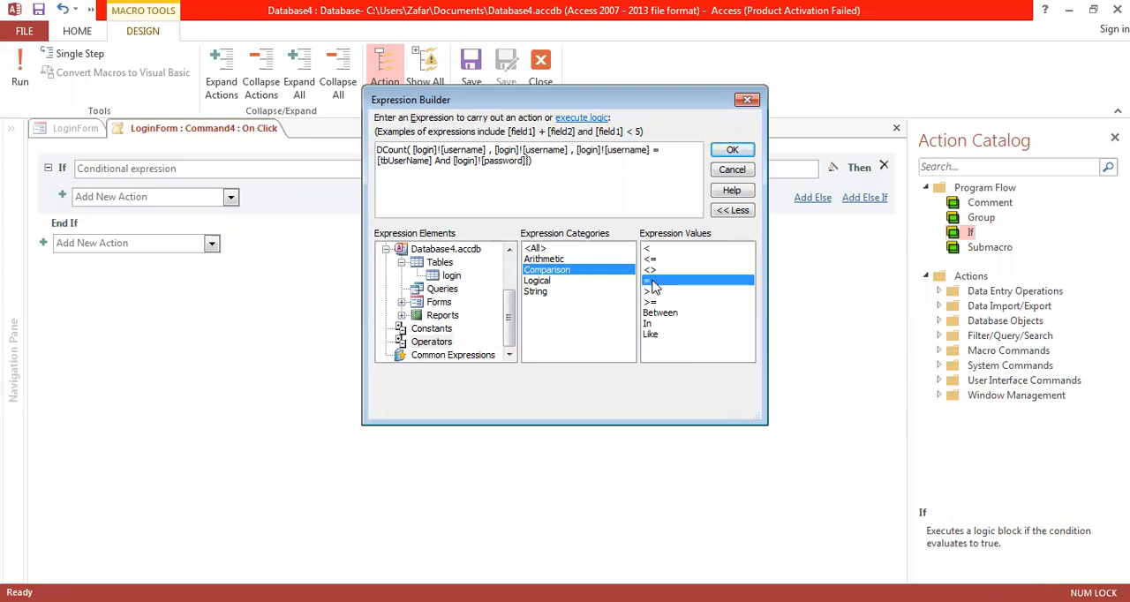
{"action": "double_click", "coordinate": [654, 282]}
{"action": "left_click", "coordinate": [401, 302]}
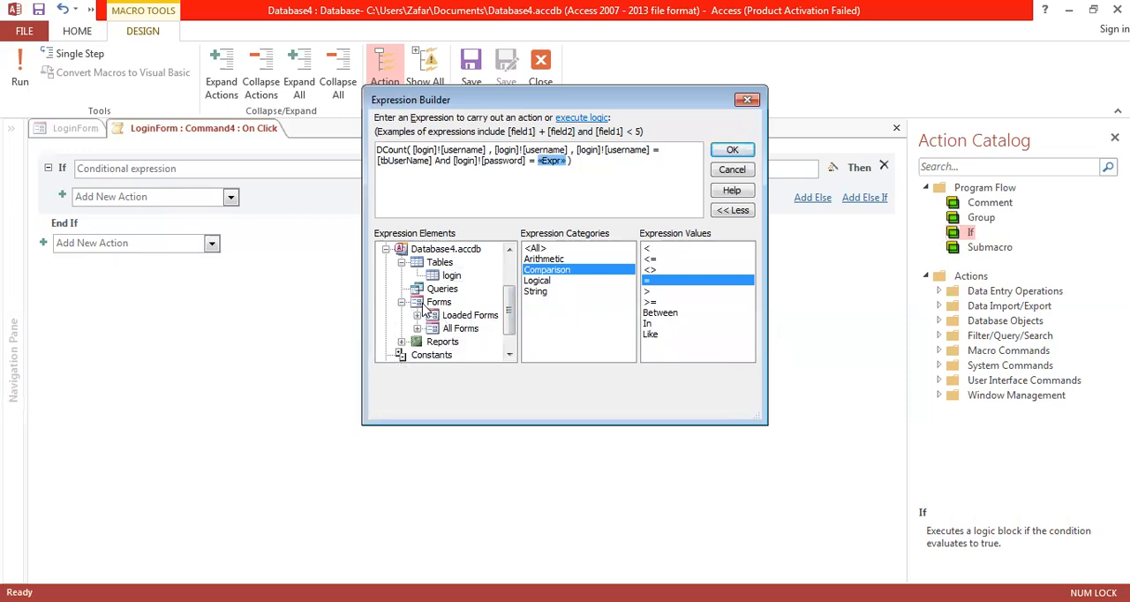
{"action": "left_click", "coordinate": [401, 302]}
{"action": "left_click", "coordinate": [515, 277]}
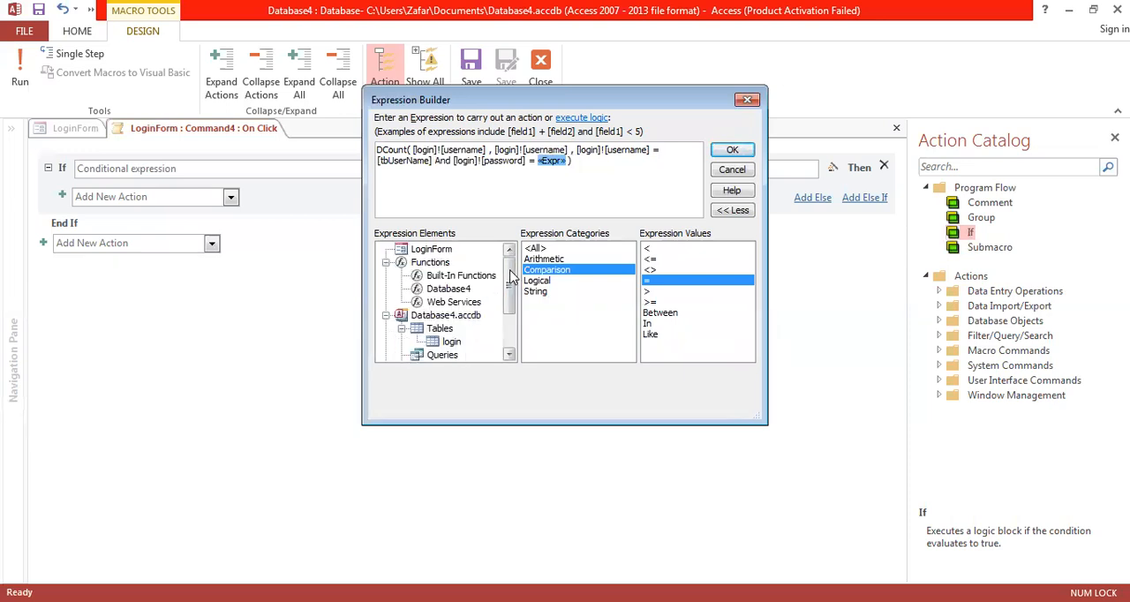
{"action": "left_click", "coordinate": [439, 250]}
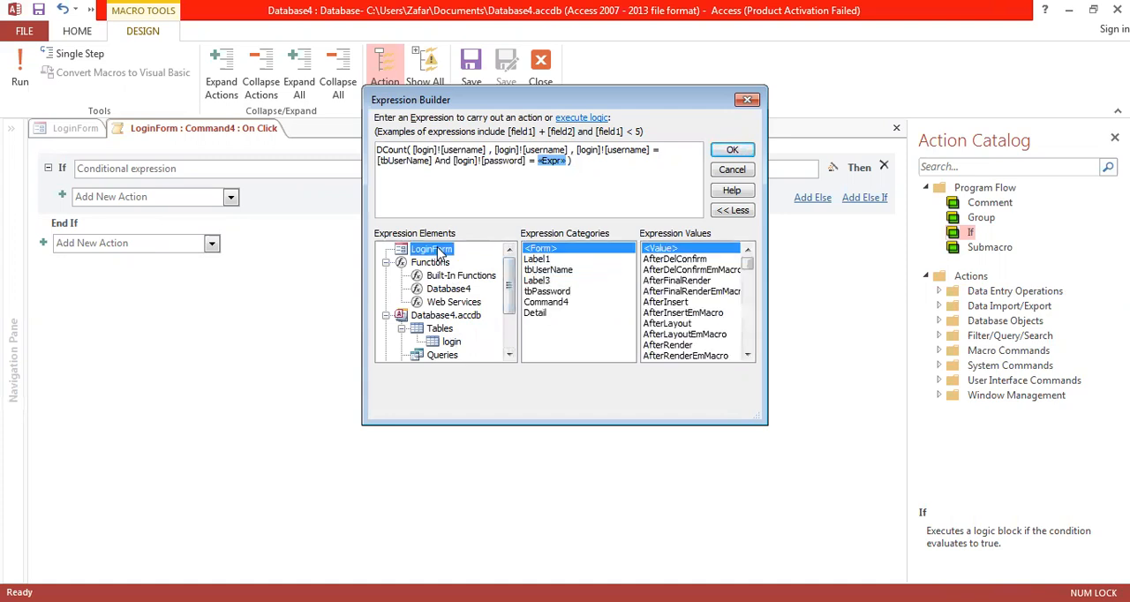
{"action": "double_click", "coordinate": [555, 292]}
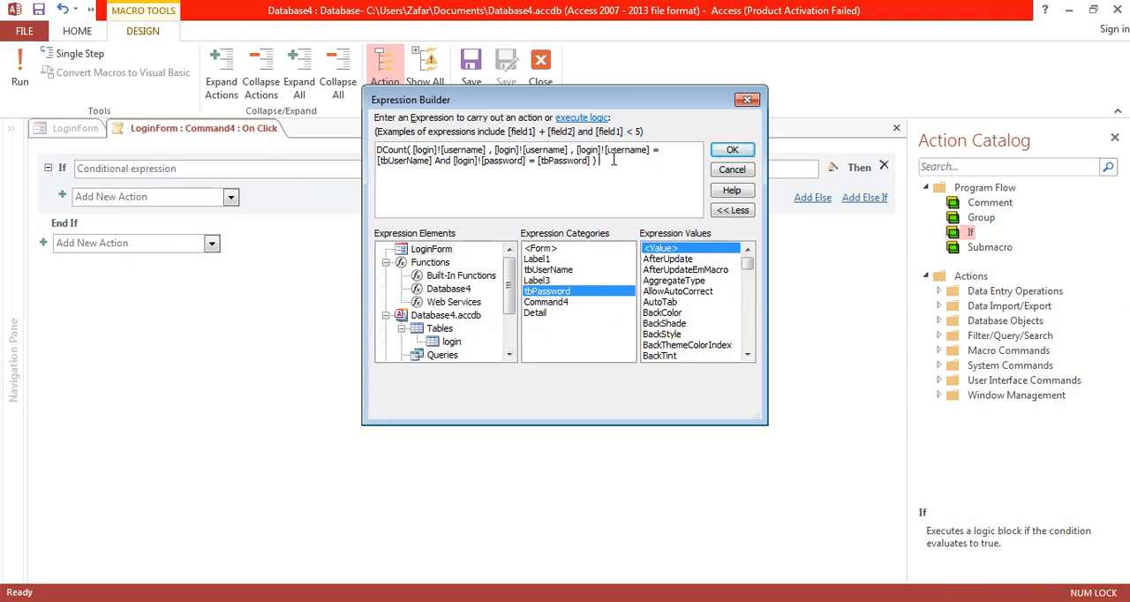
{"action": "left_click", "coordinate": [732, 154]}
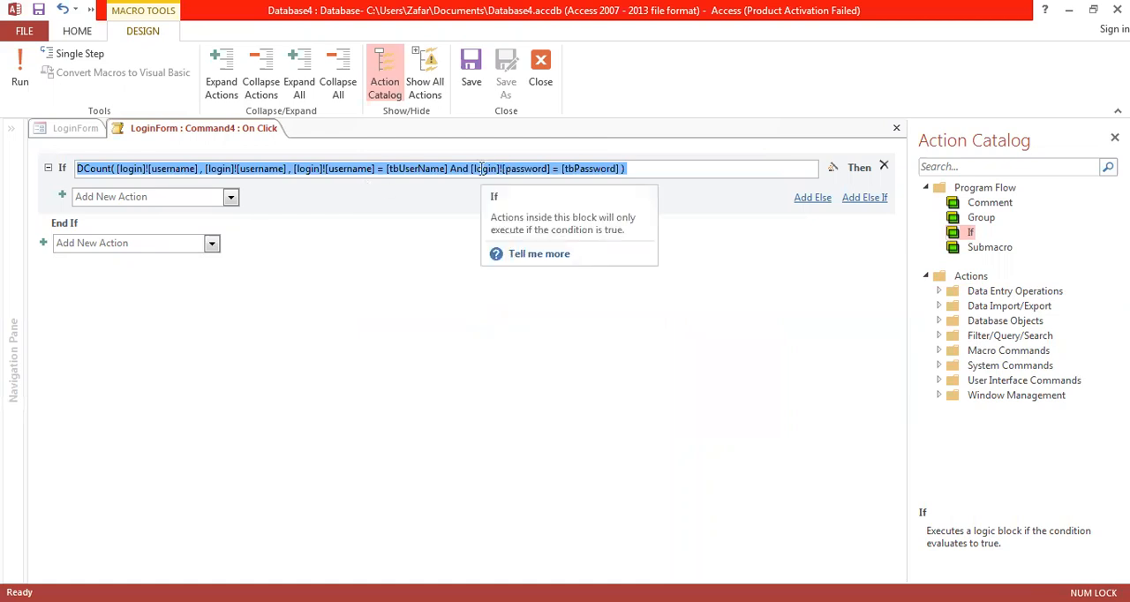
Step: Rewrite DCount's first argument in the If condition as the quoted field name "username", without the table reference and brackets
{"action": "left_click", "coordinate": [120, 167]}
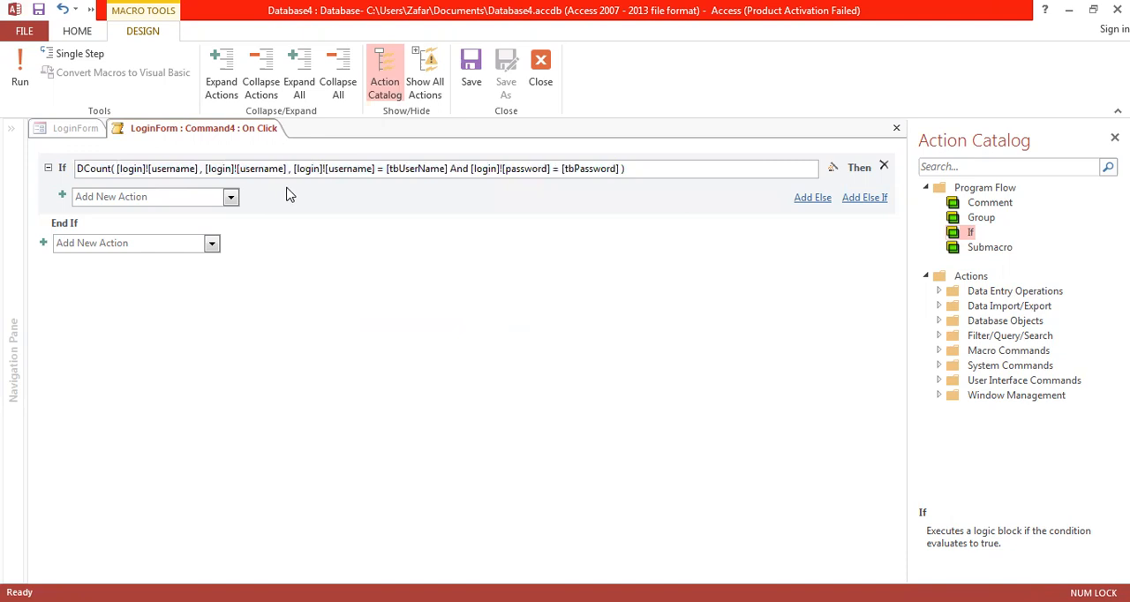
{"action": "key", "text": "Delete"}
{"action": "key", "text": "Delete"}
{"action": "key", "text": "Delete"}
{"action": "key", "text": "Delete"}
{"action": "key", "text": "Delete"}
{"action": "key", "text": "Delete"}
{"action": "key", "text": "Delete"}
{"action": "key", "text": "Delete"}
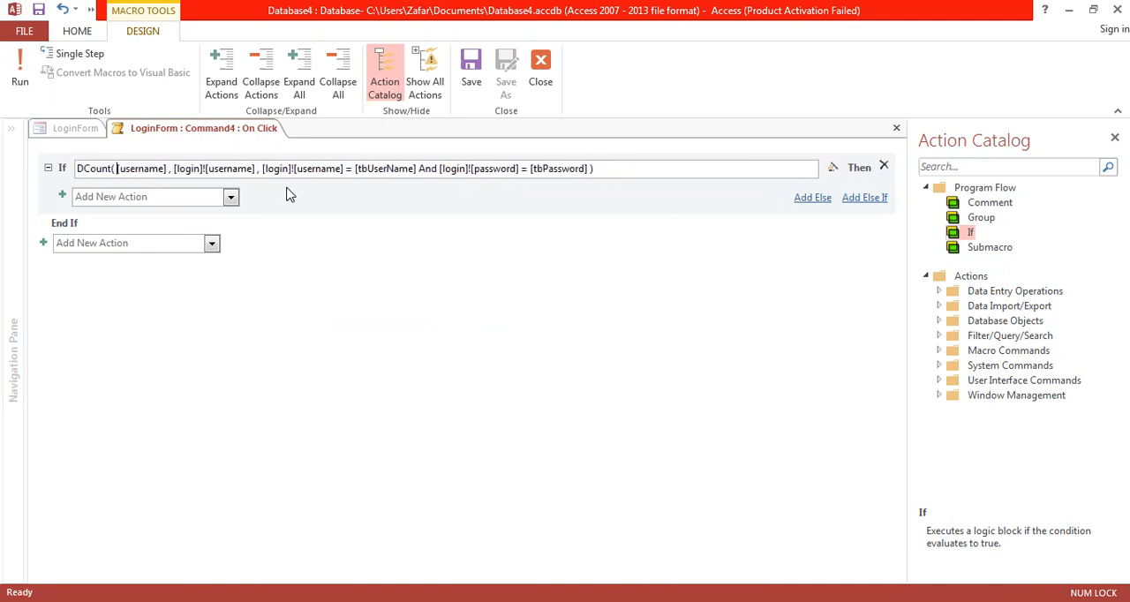
{"action": "key", "text": "Delete"}
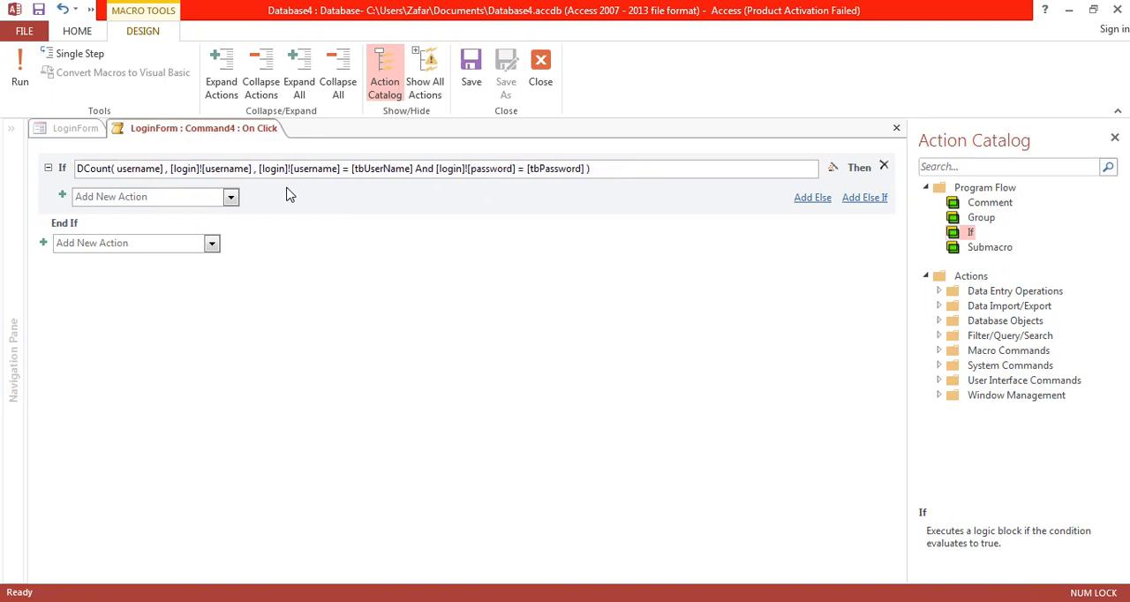
{"action": "type", "text": "\""}
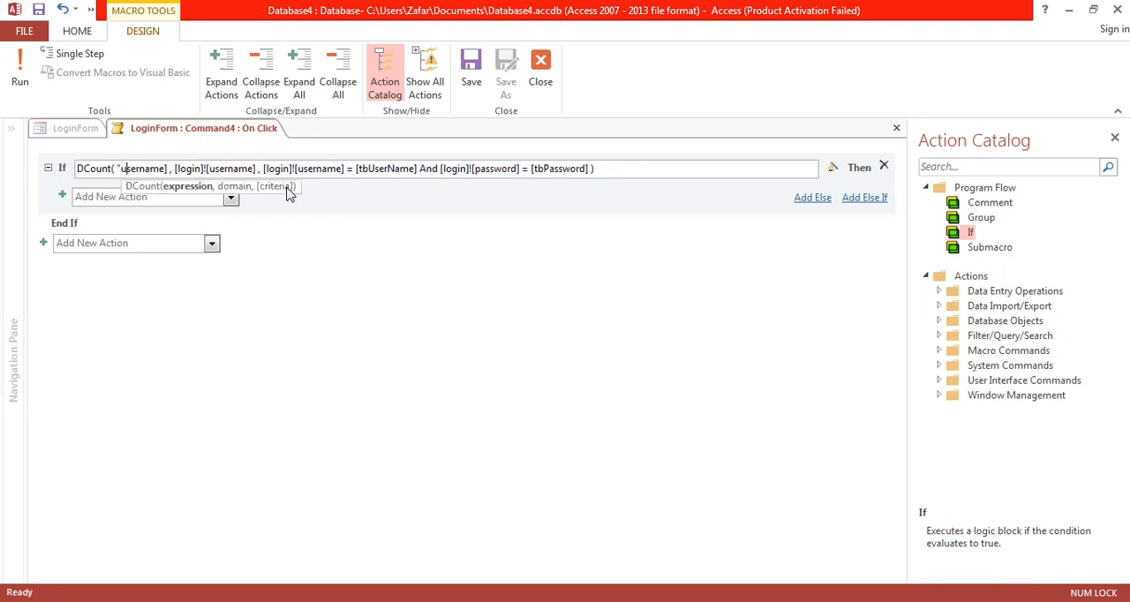
{"action": "key", "text": "Delete"}
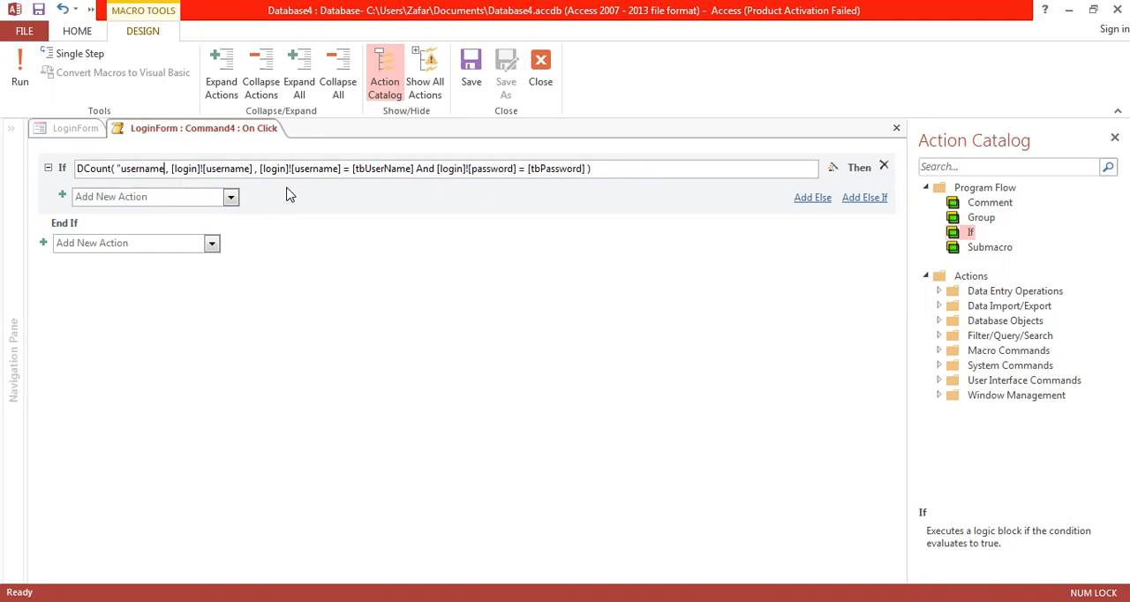
{"action": "type", "text": "\" "}
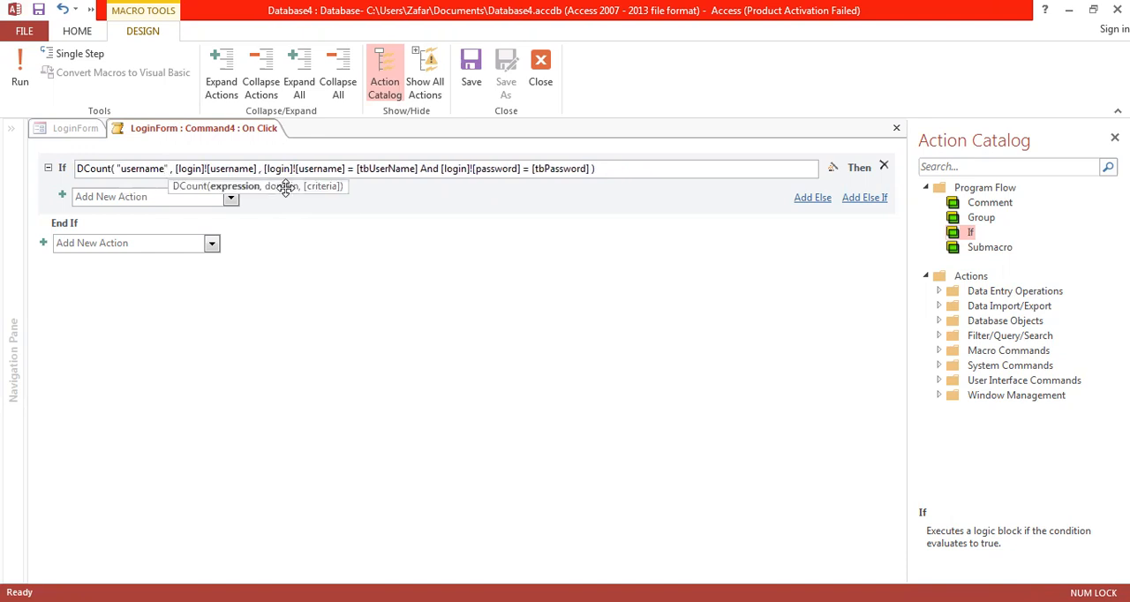
{"action": "type", "text": ","}
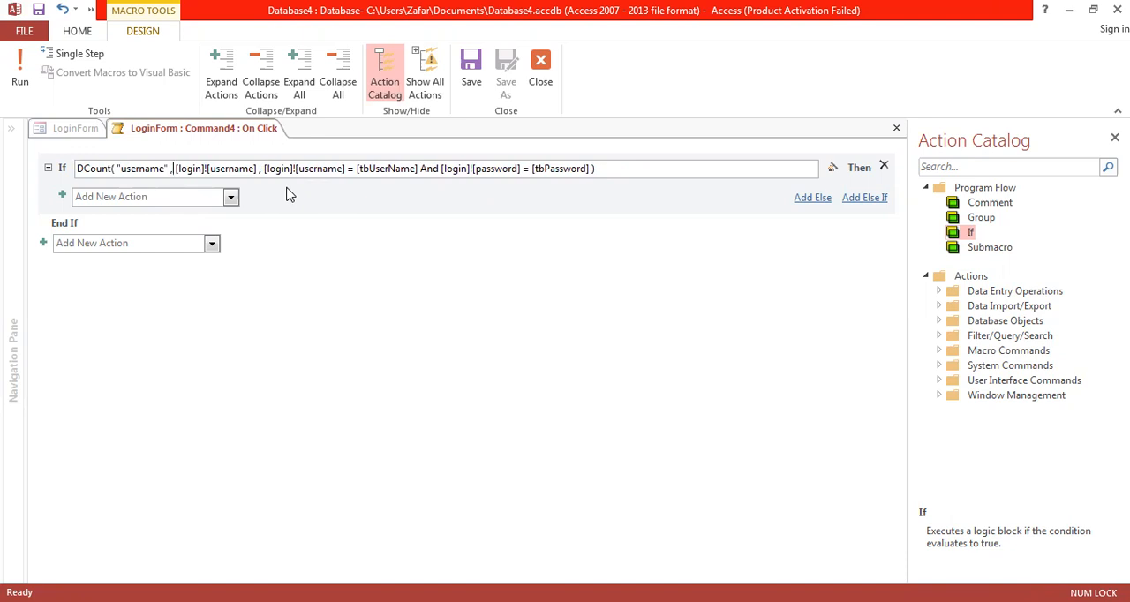
Step: Rewrite DCount's domain argument as the quoted table name "login", removing its brackets and the username field reference
{"action": "key", "text": "Delete"}
{"action": "type", "text": "\" , "}
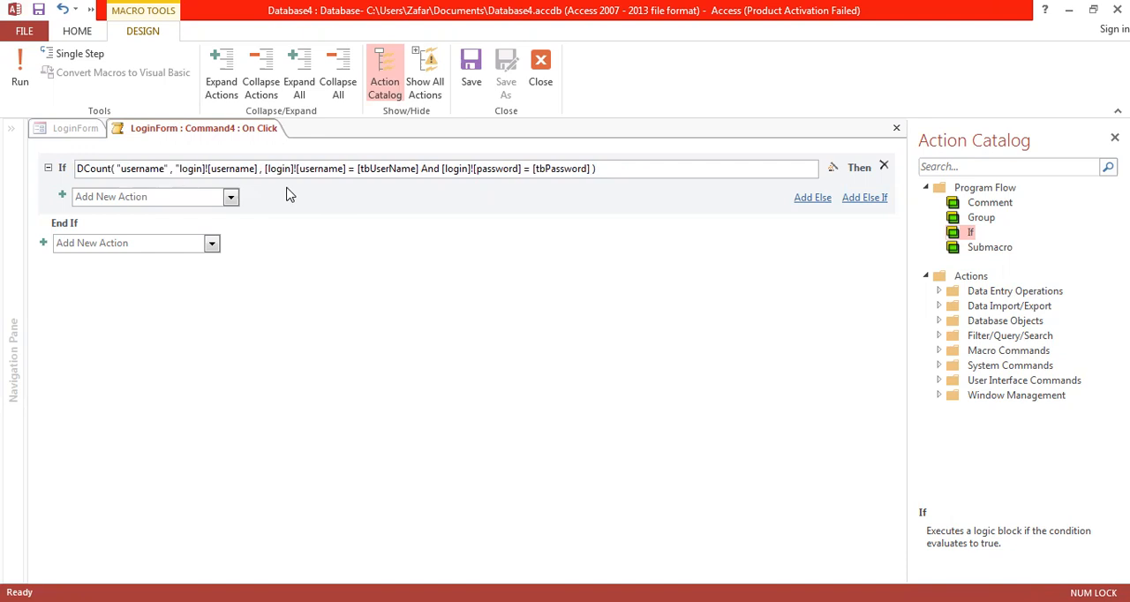
{"action": "type", "text": "\""}
{"action": "key", "text": "Delete"}
{"action": "key", "text": "Delete"}
{"action": "key", "text": "Delete"}
{"action": "key", "text": "Delete"}
{"action": "key", "text": "Delete"}
{"action": "key", "text": "Delete"}
{"action": "key", "text": "Delete"}
{"action": "key", "text": "Delete"}
{"action": "key", "text": "Delete"}
{"action": "key", "text": "Delete"}
{"action": "key", "text": "Delete"}
{"action": "key", "text": "Delete"}
{"action": "key", "text": "Delete"}
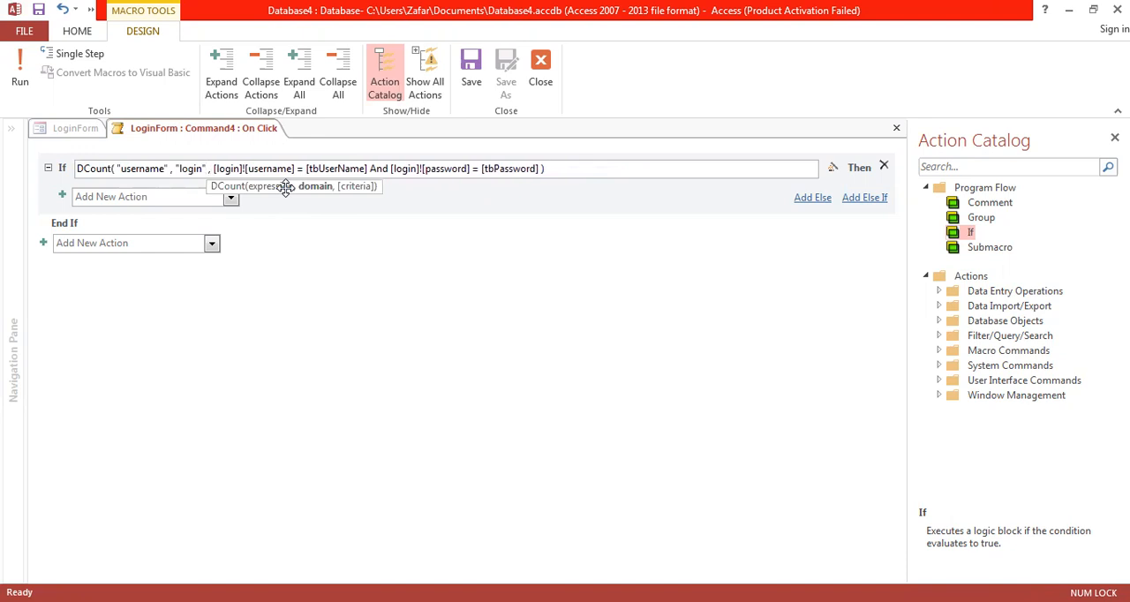
{"action": "key", "text": "Right"}
{"action": "key", "text": "Right"}
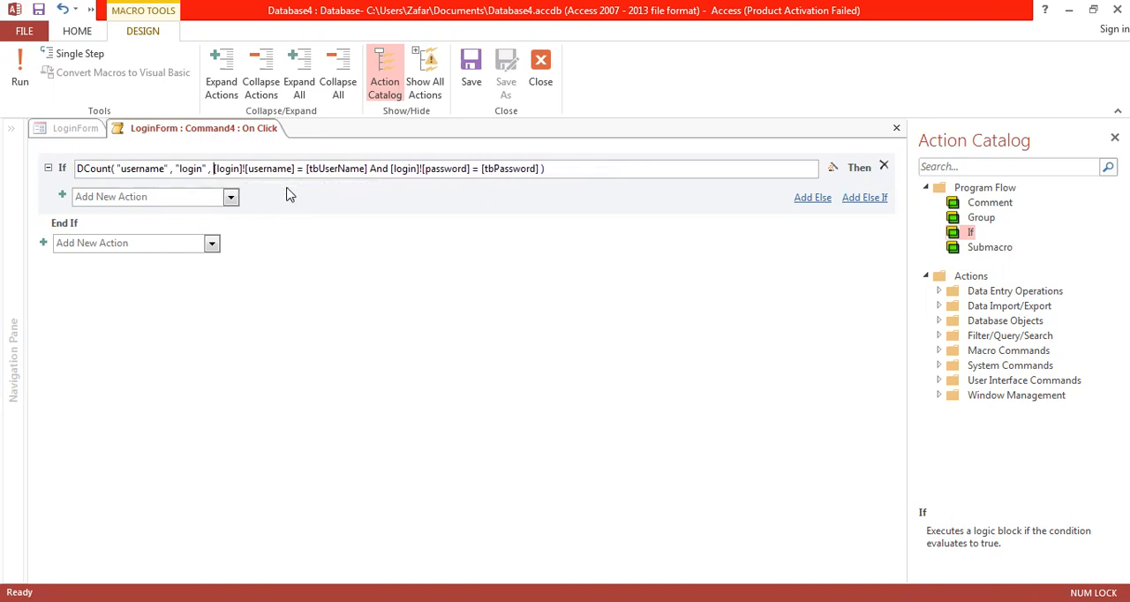
Step: Rewrite DCount's criteria as the quoted string "username = tbUserName And password = tbPassword", removing the login table references and all brackets
{"action": "key", "text": "Delete"}
{"action": "type", "text": "\""}
{"action": "key", "text": "Delete"}
{"action": "key", "text": "Delete"}
{"action": "key", "text": "Delete"}
{"action": "key", "text": "Delete"}
{"action": "key", "text": "Delete"}
{"action": "key", "text": "Delete"}
{"action": "key", "text": "Delete"}
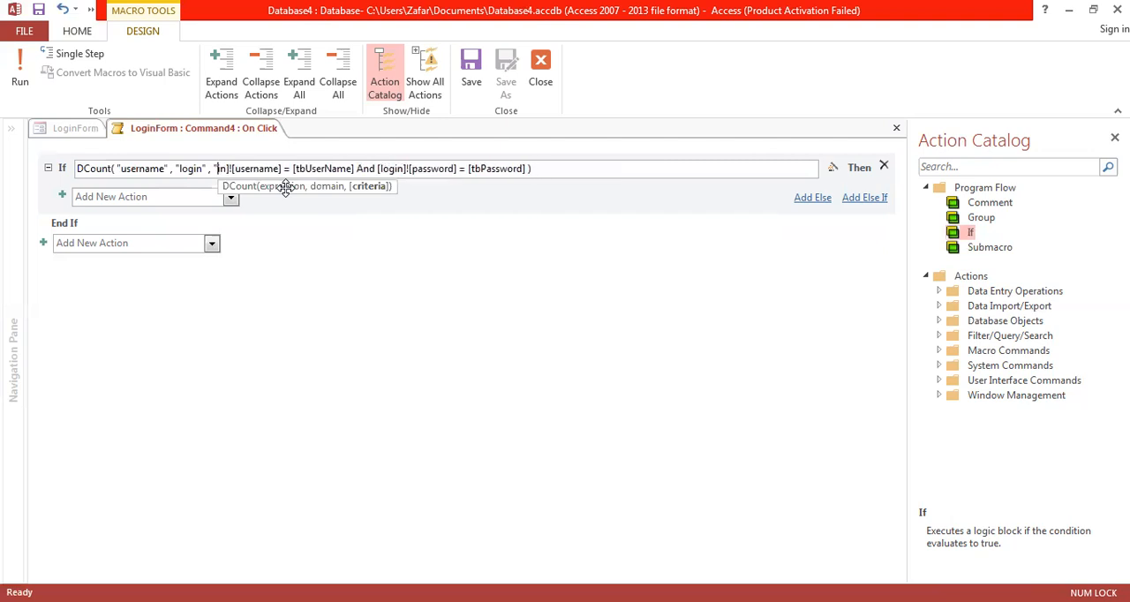
{"action": "key", "text": "Delete"}
{"action": "key", "text": "Right"}
{"action": "key", "text": "Right"}
{"action": "key", "text": "Right"}
{"action": "key", "text": "Right"}
{"action": "key", "text": "Right"}
{"action": "key", "text": "Right"}
{"action": "key", "text": "Delete"}
{"action": "key", "text": "Delete"}
{"action": "key", "text": "Delete"}
{"action": "key", "text": "Delete"}
{"action": "key", "text": "Delete"}
{"action": "key", "text": "Delete"}
{"action": "key", "text": "Delete"}
{"action": "key", "text": "Delete"}
{"action": "key", "text": "Delete"}
{"action": "key", "text": "Delete"}
{"action": "key", "text": "Delete"}
{"action": "key", "text": "Delete"}
{"action": "key", "text": "Right"}
{"action": "key", "text": "Delete"}
{"action": "key", "text": "Delete"}
{"action": "key", "text": "Delete"}
{"action": "key", "text": "Delete"}
{"action": "type", "text": "="}
{"action": "key", "text": "Delete"}
{"action": "key", "text": "Right"}
{"action": "key", "text": "Right"}
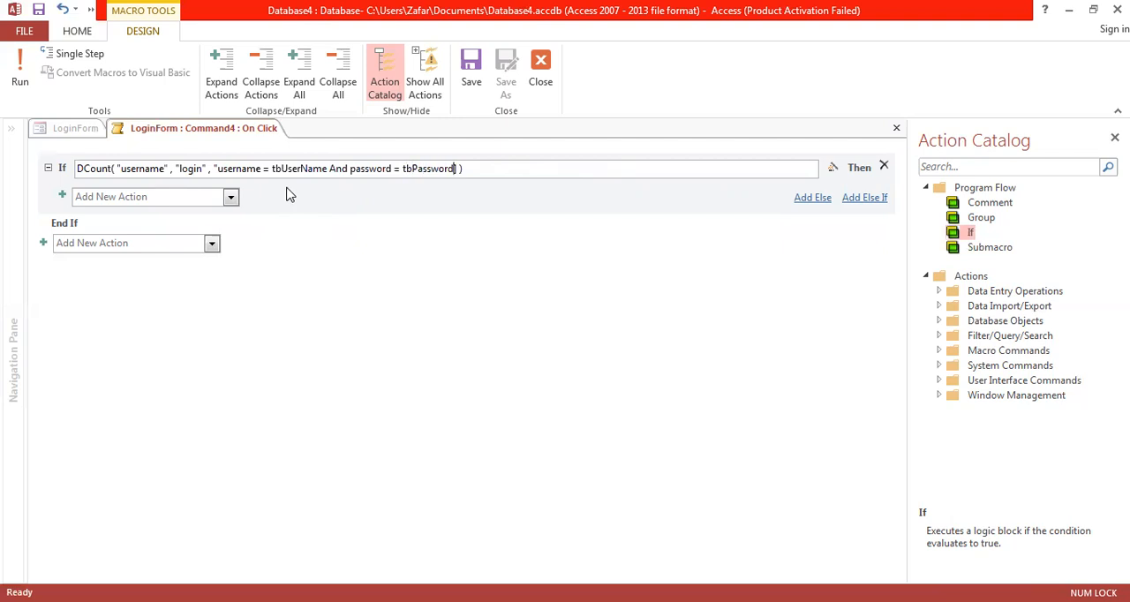
{"action": "key", "text": "Delete"}
{"action": "type", "text": "\""}
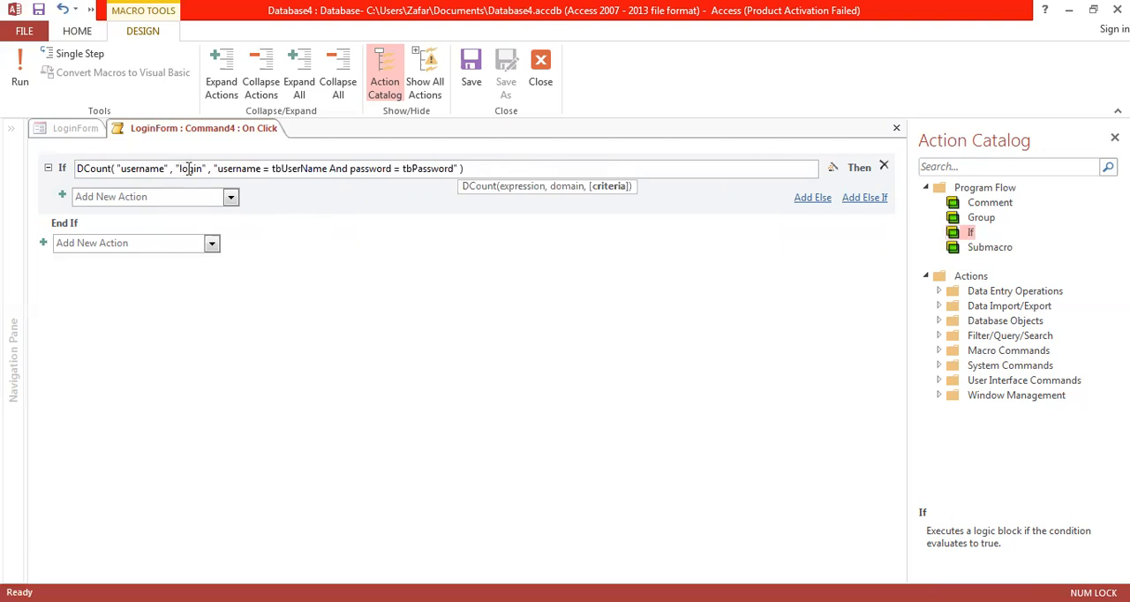
Step: Review the arguments of the DCount expression and append the comparison > 0 to complete the If condition
{"action": "double_click", "coordinate": [141, 169]}
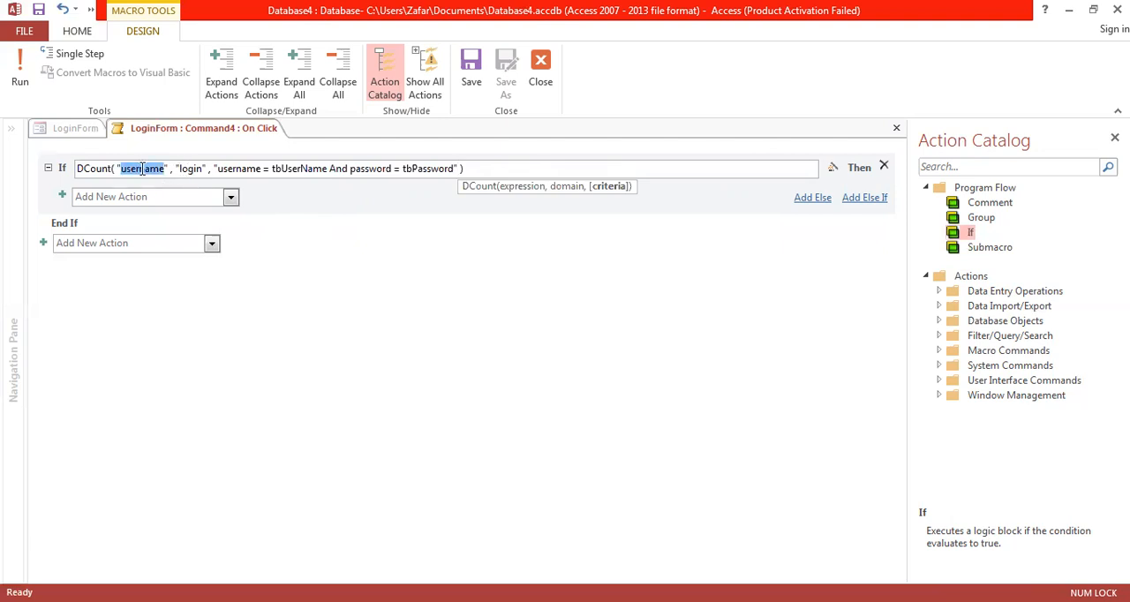
{"action": "left_click", "coordinate": [220, 169]}
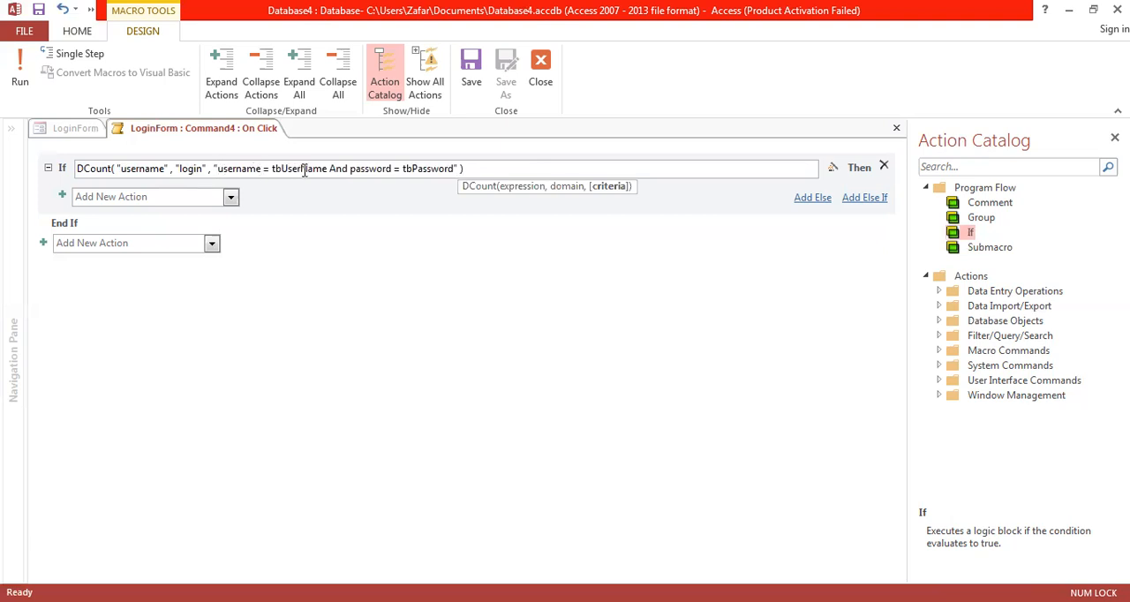
{"action": "double_click", "coordinate": [369, 169]}
{"action": "double_click", "coordinate": [427, 169]}
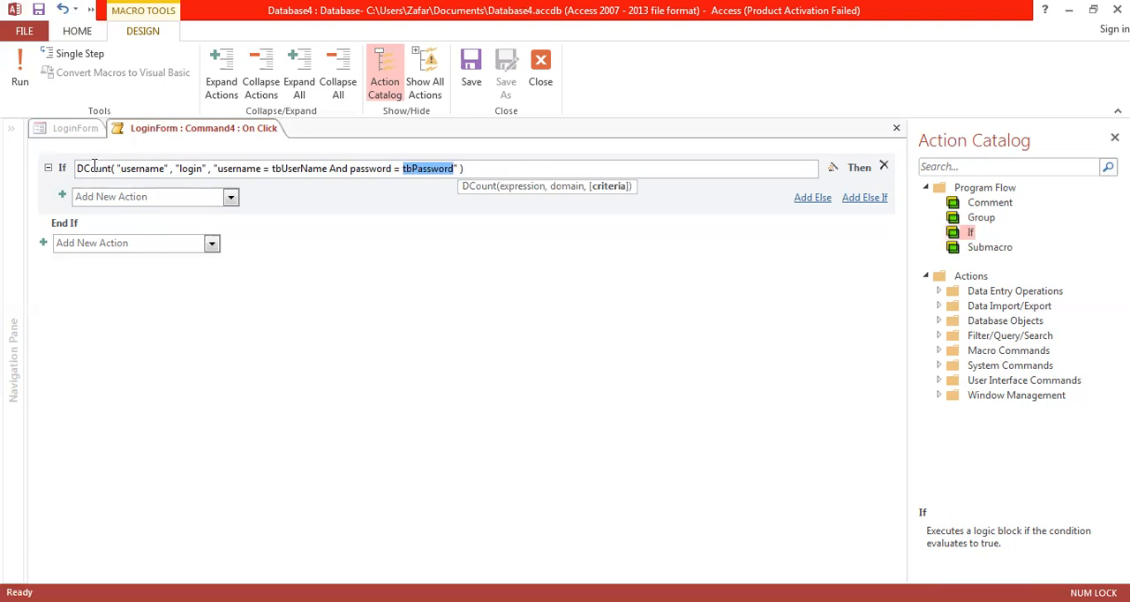
{"action": "left_click", "coordinate": [476, 168]}
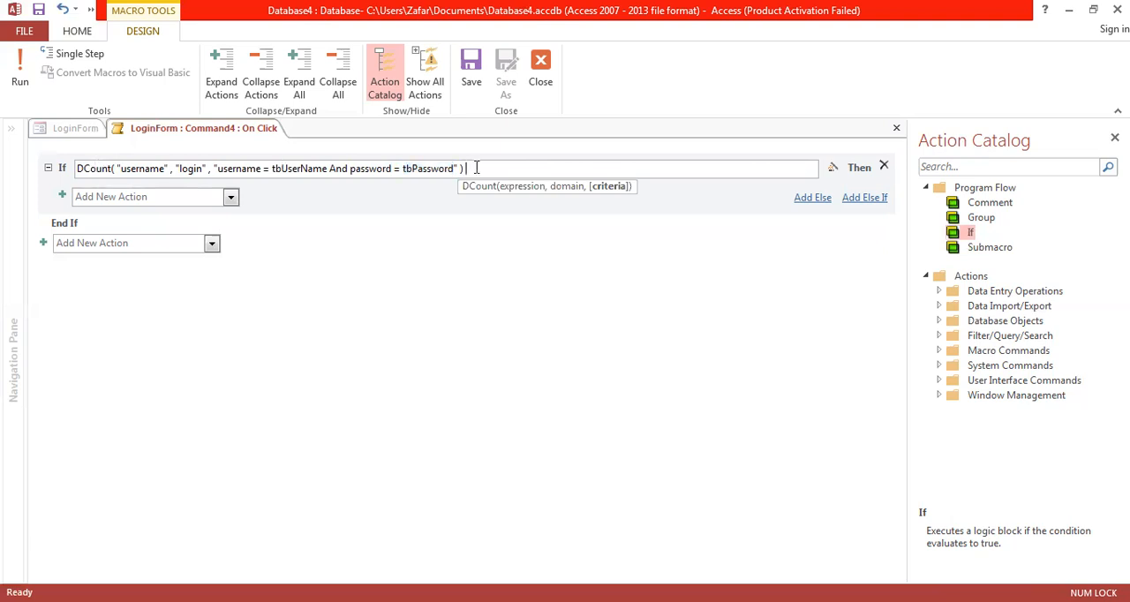
{"action": "type", "text": "> 0"}
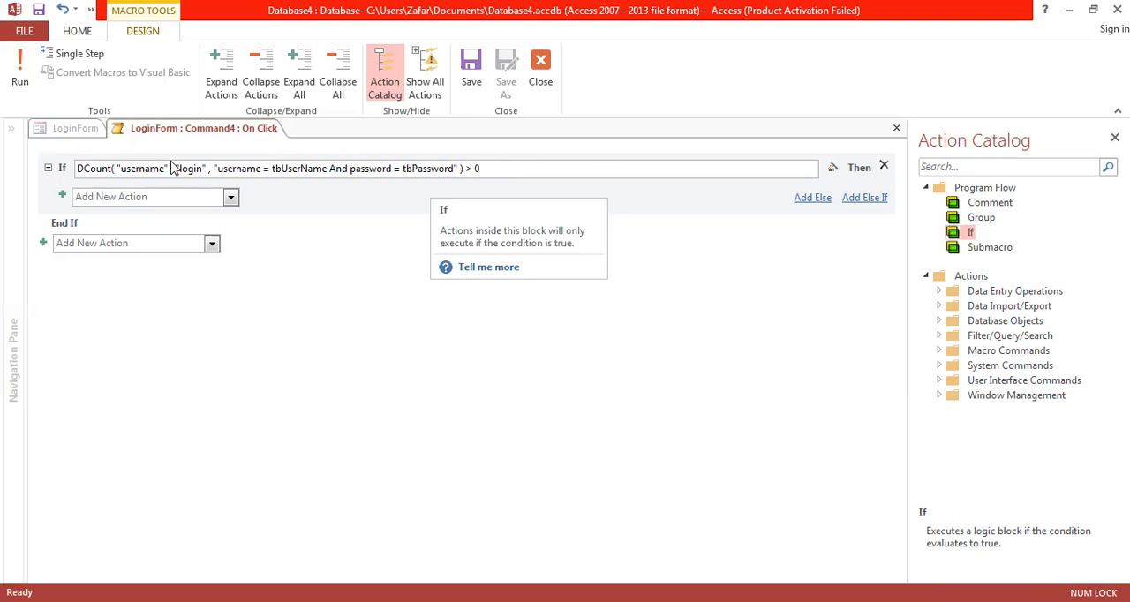
Step: Add an OpenForm action inside the If block with WelcomeForm as its form name
{"action": "left_click", "coordinate": [231, 197]}
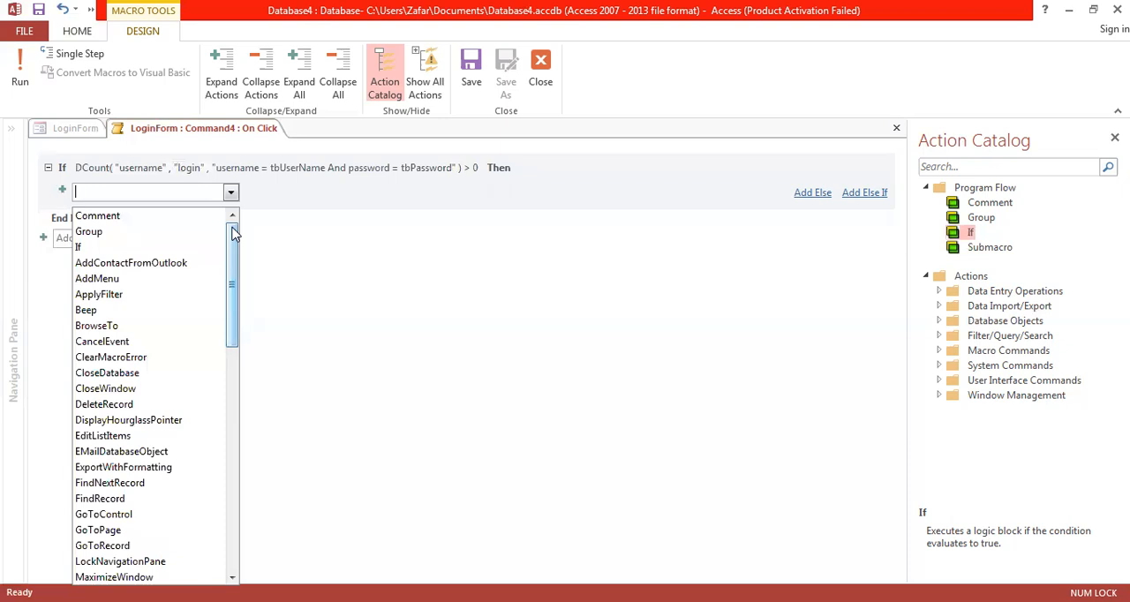
{"action": "type", "text": "OpenForm"}
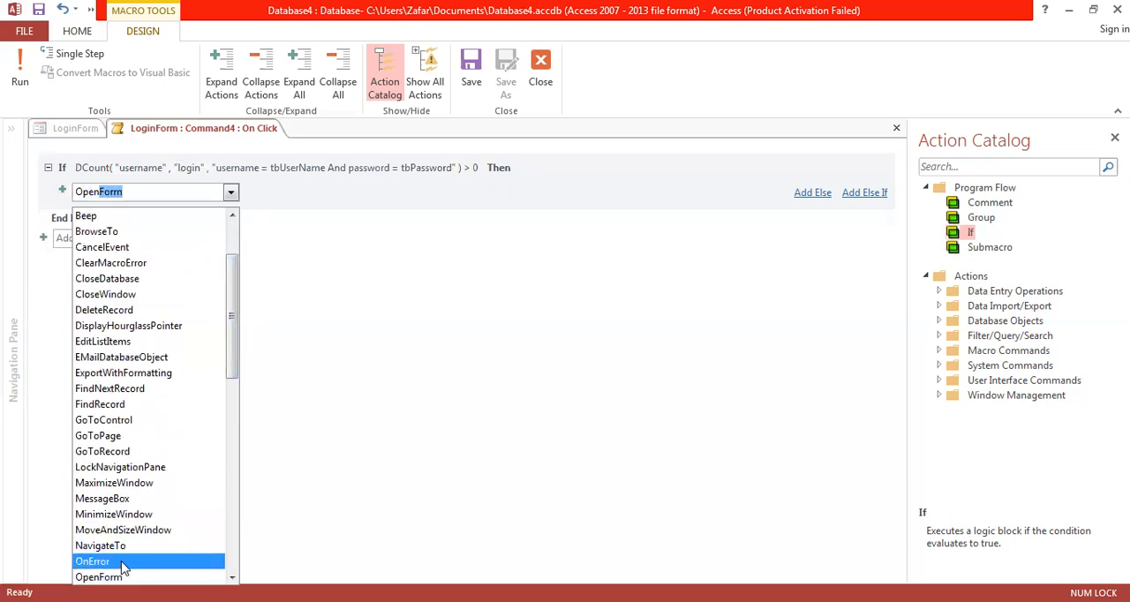
{"action": "key", "text": "Return"}
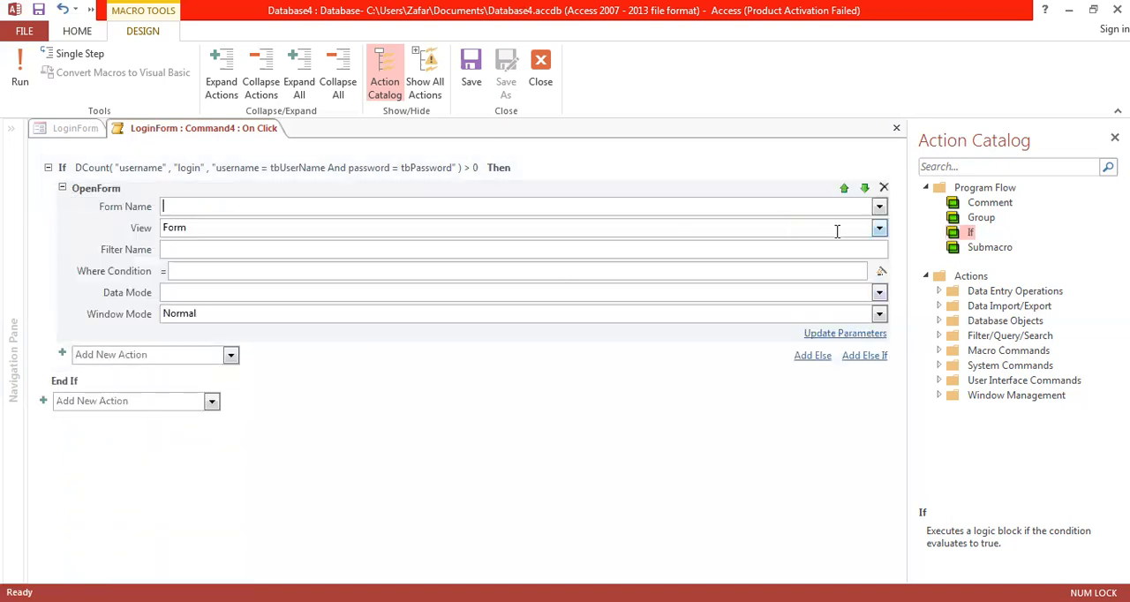
{"action": "left_click", "coordinate": [880, 206]}
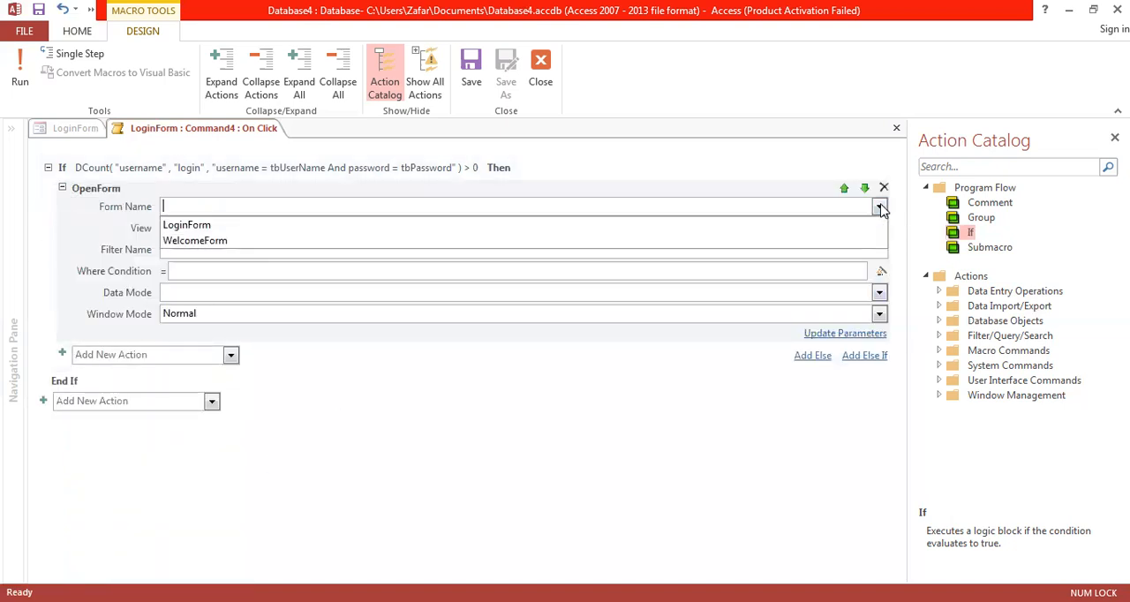
{"action": "left_click", "coordinate": [752, 243]}
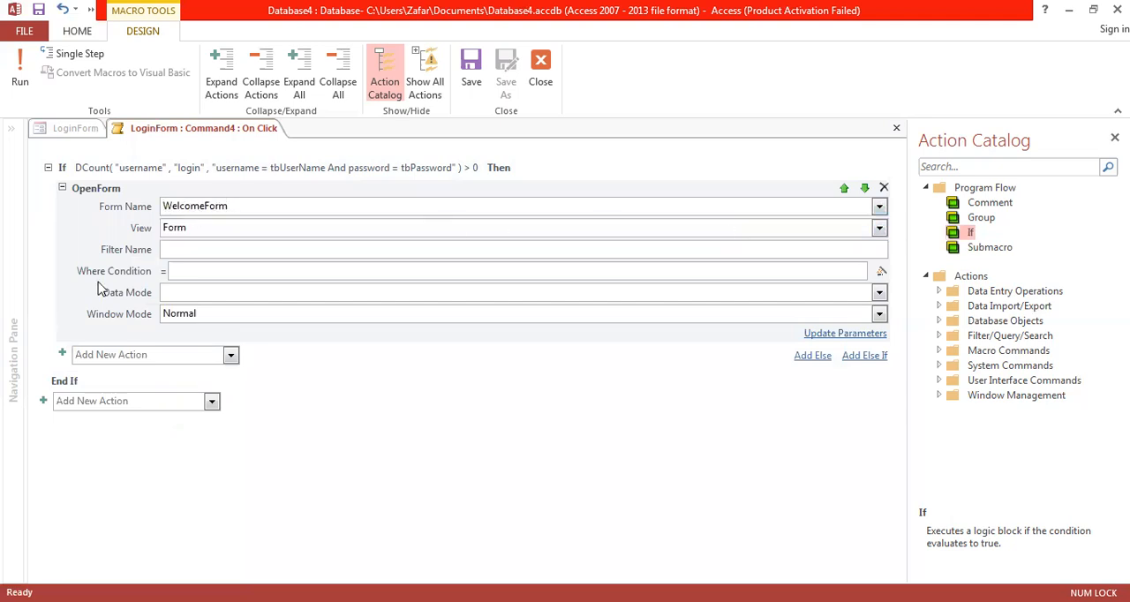
Step: Add a CloseWindow action to the If block with object type Form and object name LoginForm, and collapse both actions
{"action": "left_click", "coordinate": [230, 354]}
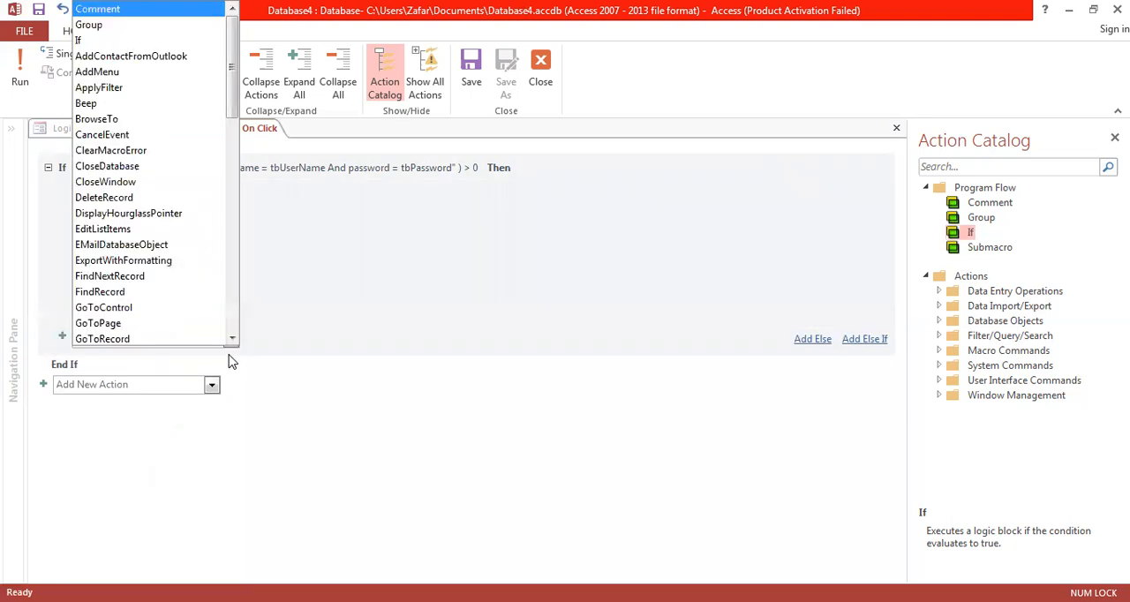
{"action": "type", "text": "clo"}
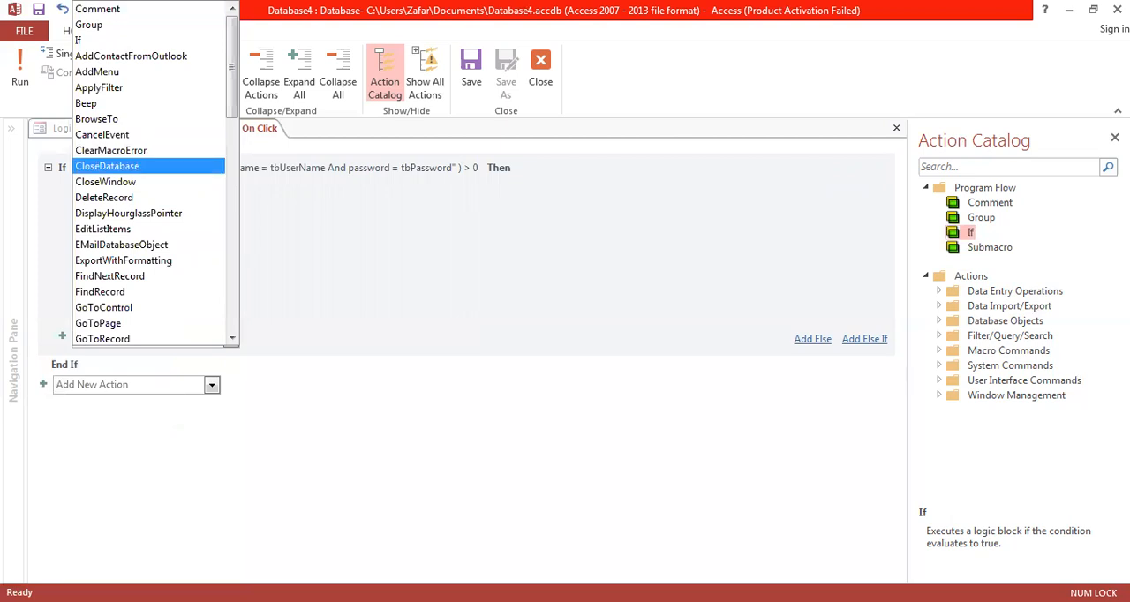
{"action": "left_click", "coordinate": [162, 182]}
{"action": "left_click", "coordinate": [879, 355]}
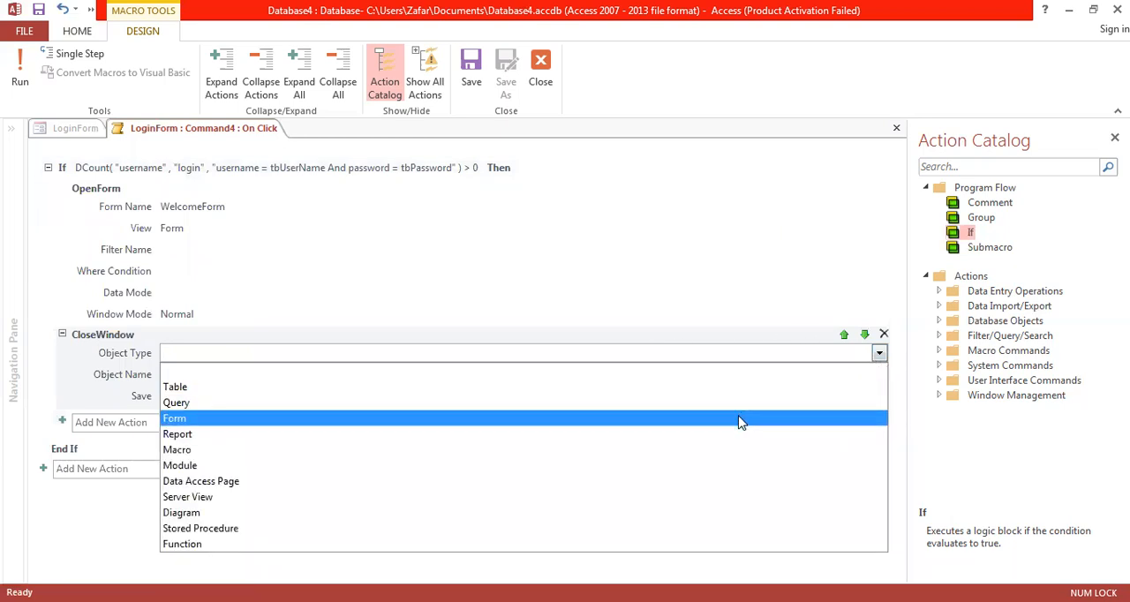
{"action": "left_click", "coordinate": [740, 415]}
{"action": "left_click", "coordinate": [879, 375]}
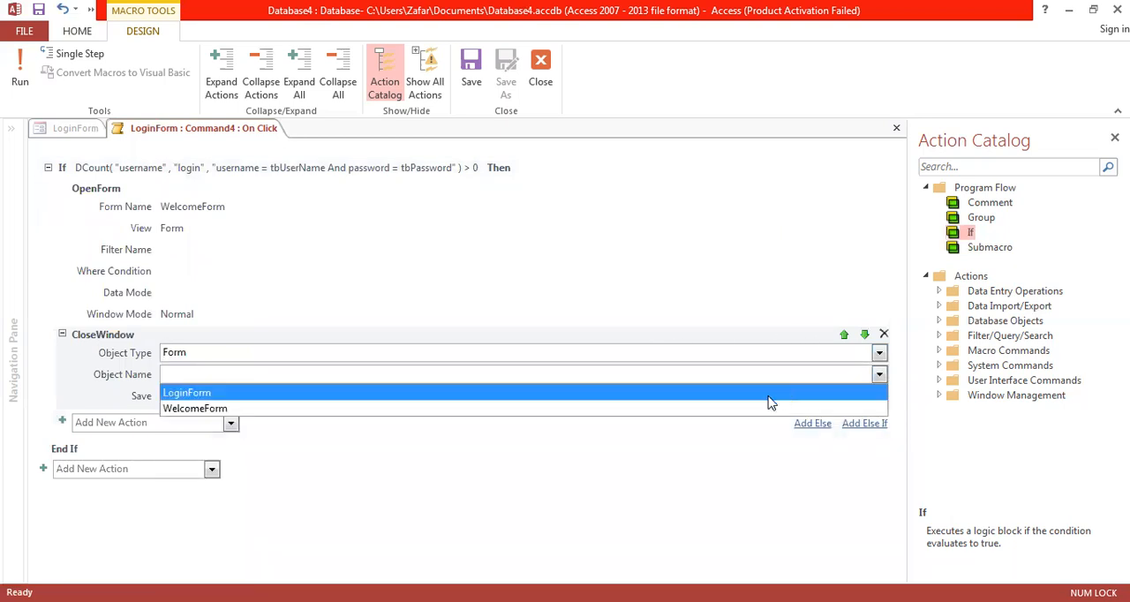
{"action": "left_click", "coordinate": [769, 394]}
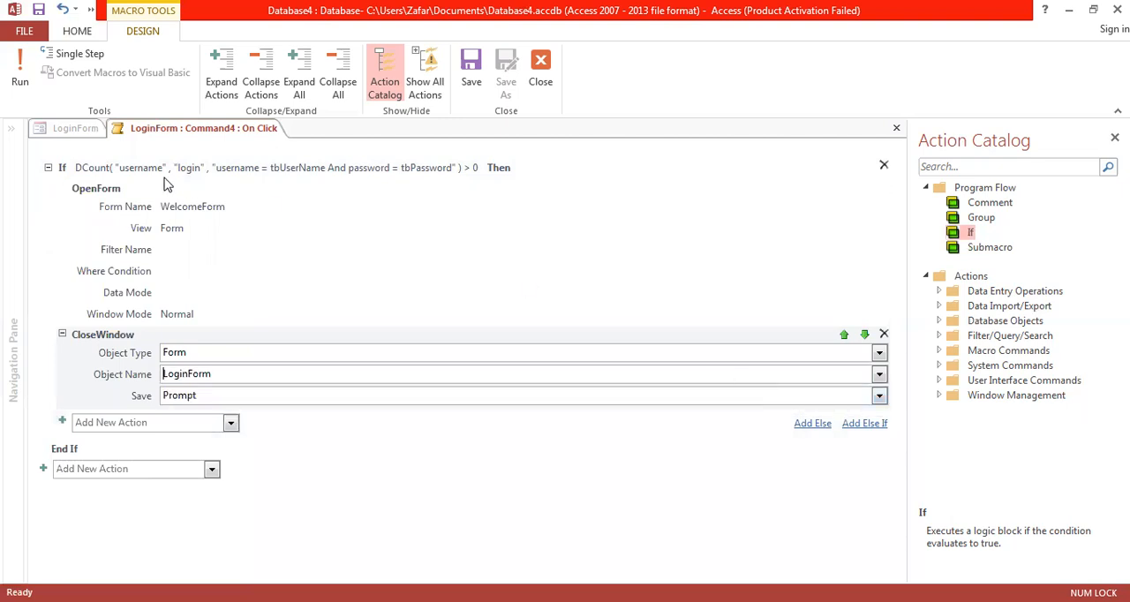
{"action": "left_click", "coordinate": [62, 188]}
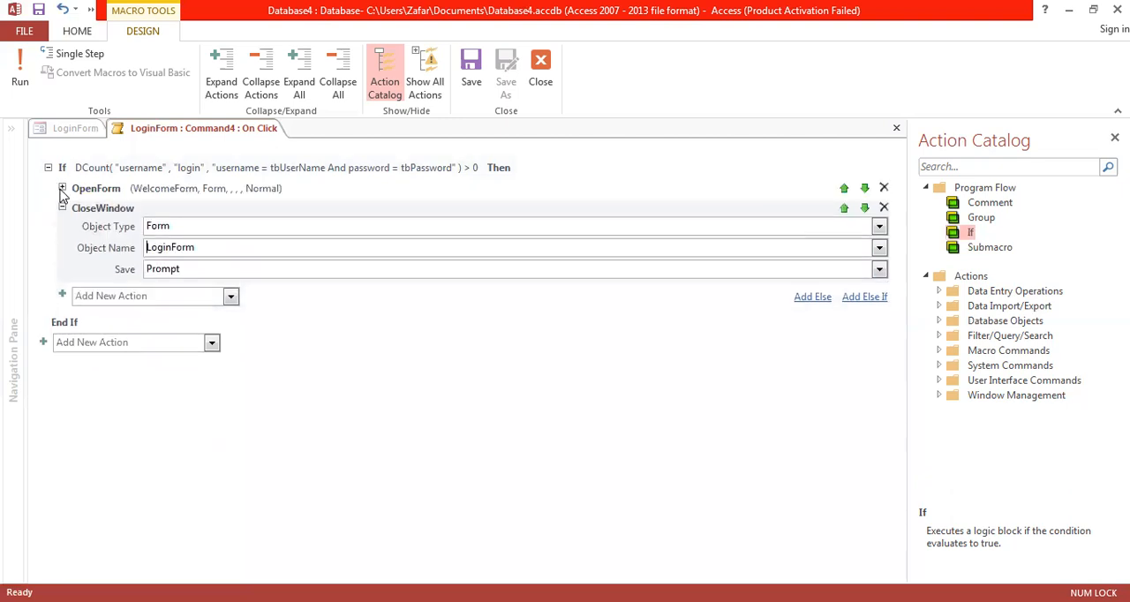
{"action": "left_click", "coordinate": [62, 209]}
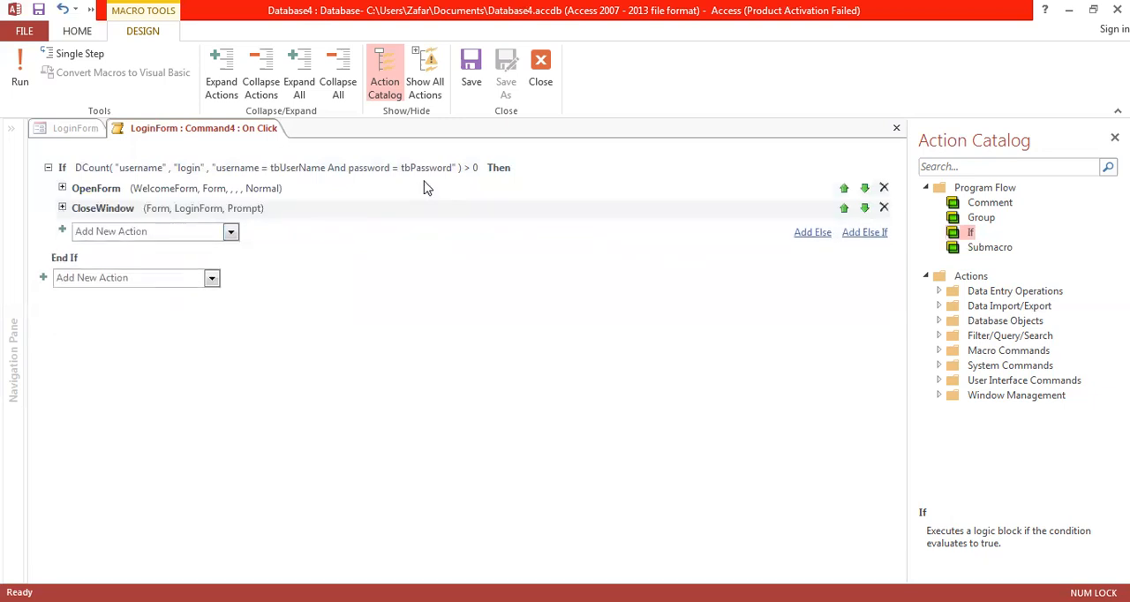
Step: Add an Else block with a MessageBox action whose message is "username or password is not correct"
{"action": "left_click", "coordinate": [813, 233]}
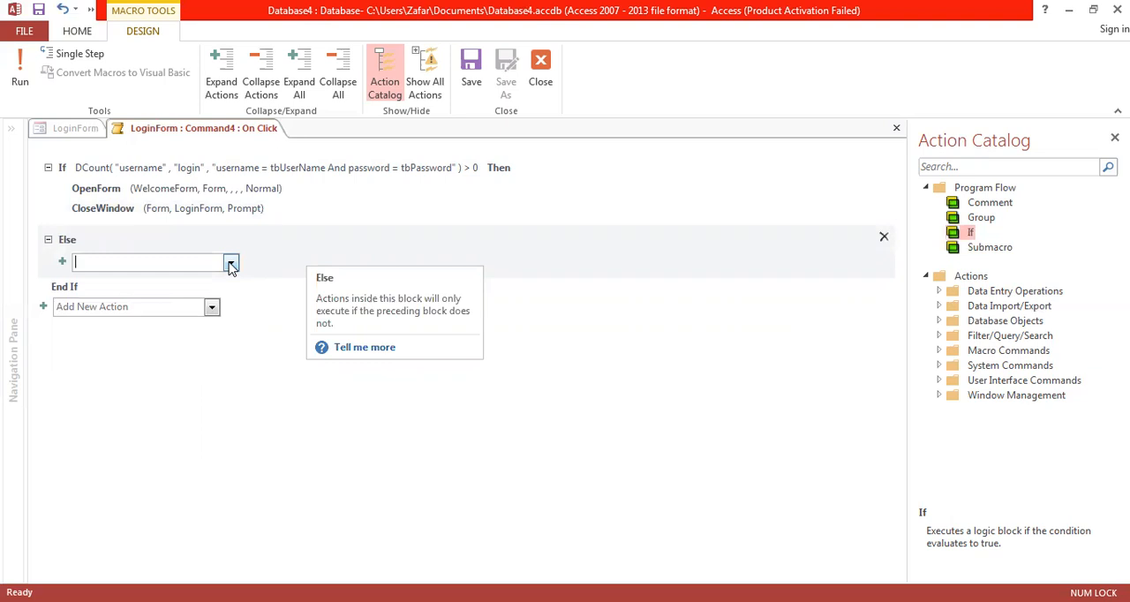
{"action": "type", "text": "MessageBox"}
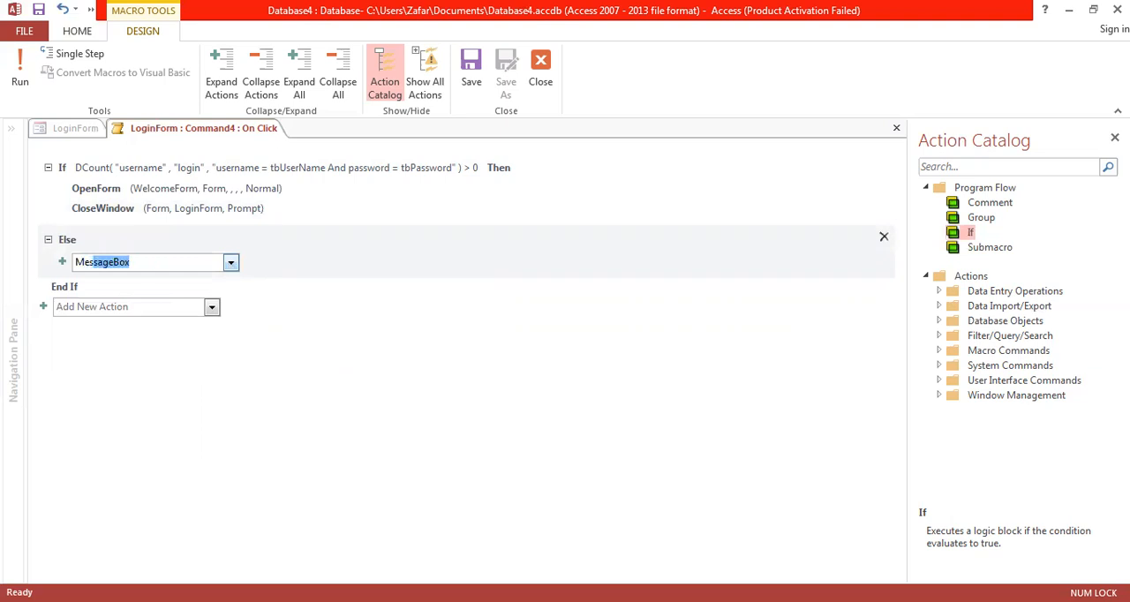
{"action": "key", "text": "Return"}
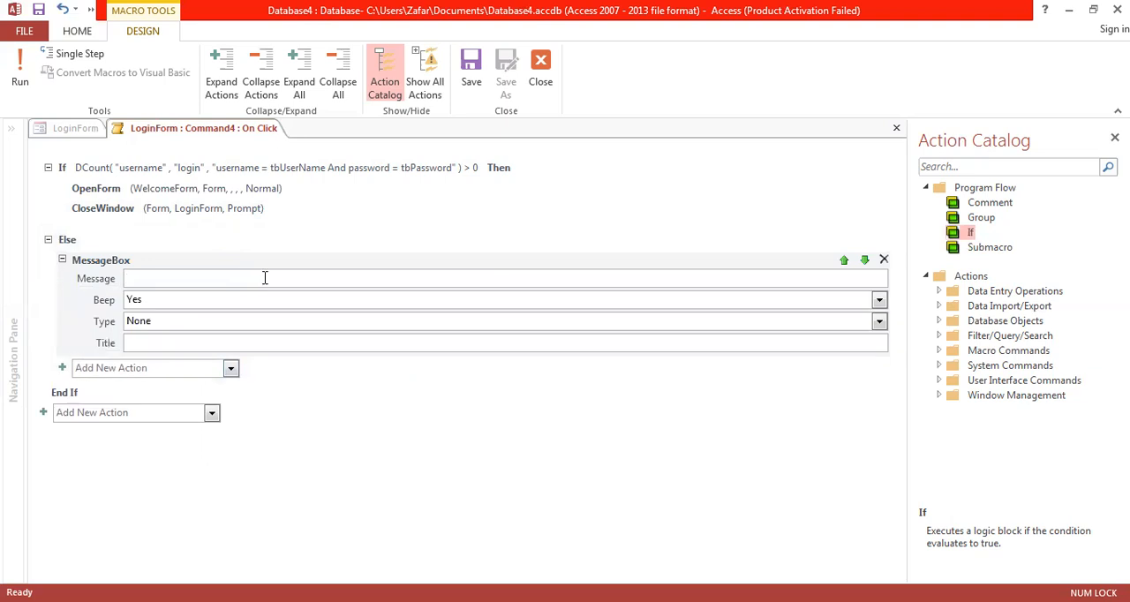
{"action": "left_click", "coordinate": [265, 278]}
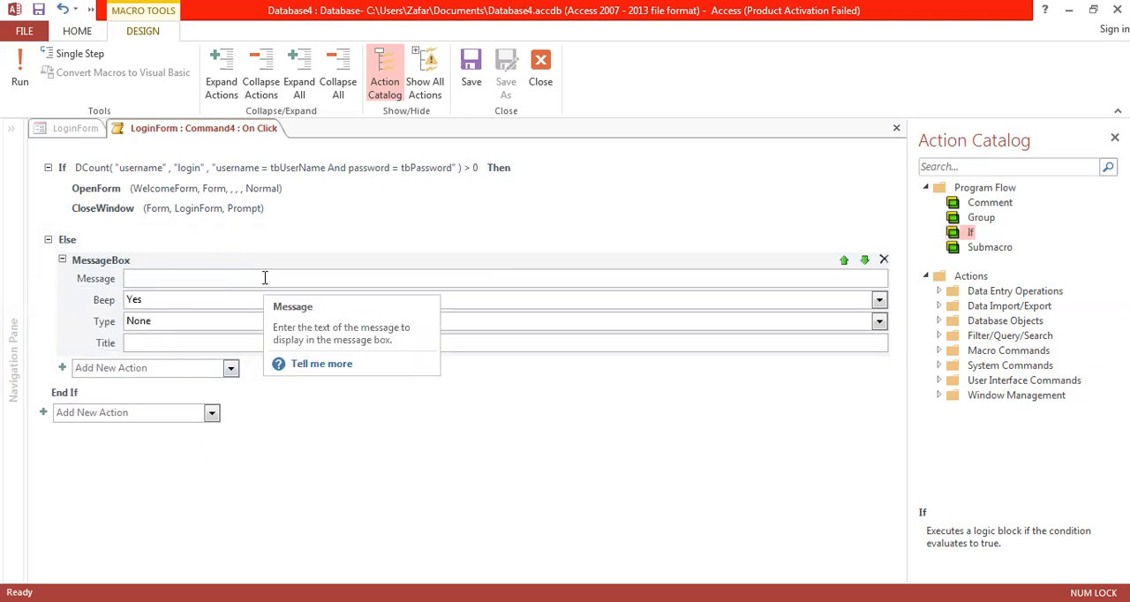
{"action": "type", "text": "username or password is no"}
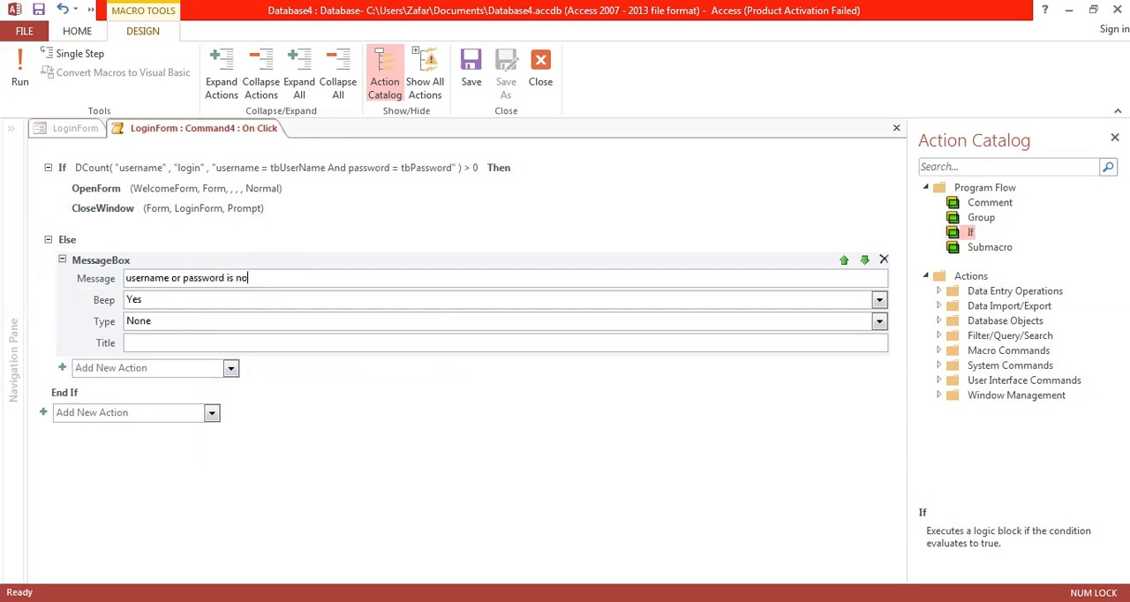
{"action": "type", "text": "t correct"}
Step: Close the Login button's macro with its changes saved, and save LoginForm
{"action": "left_click", "coordinate": [541, 76]}
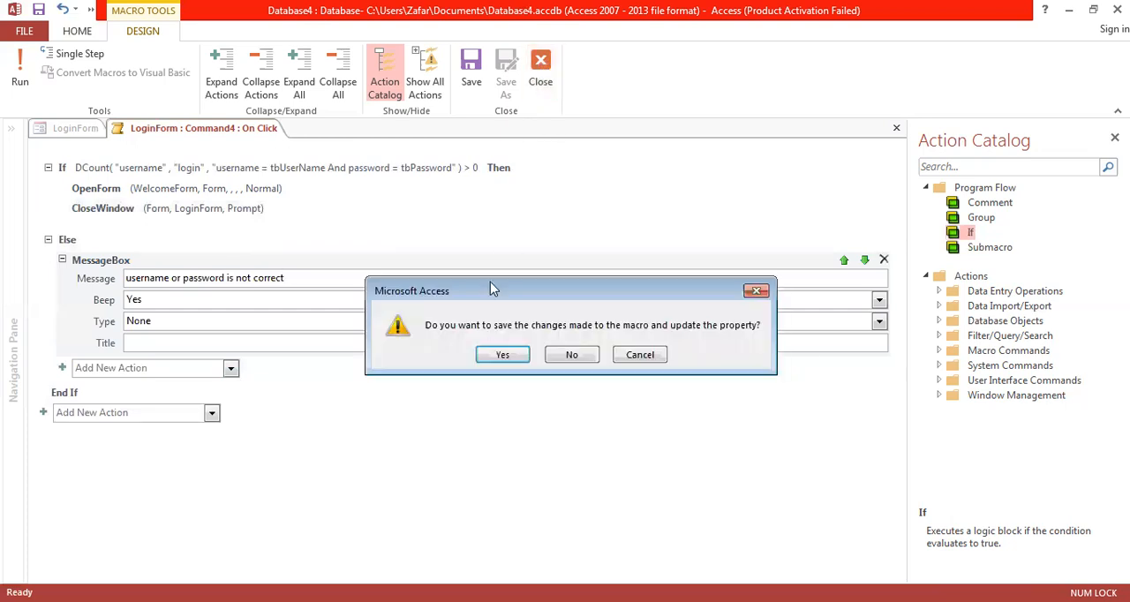
{"action": "left_click", "coordinate": [515, 357]}
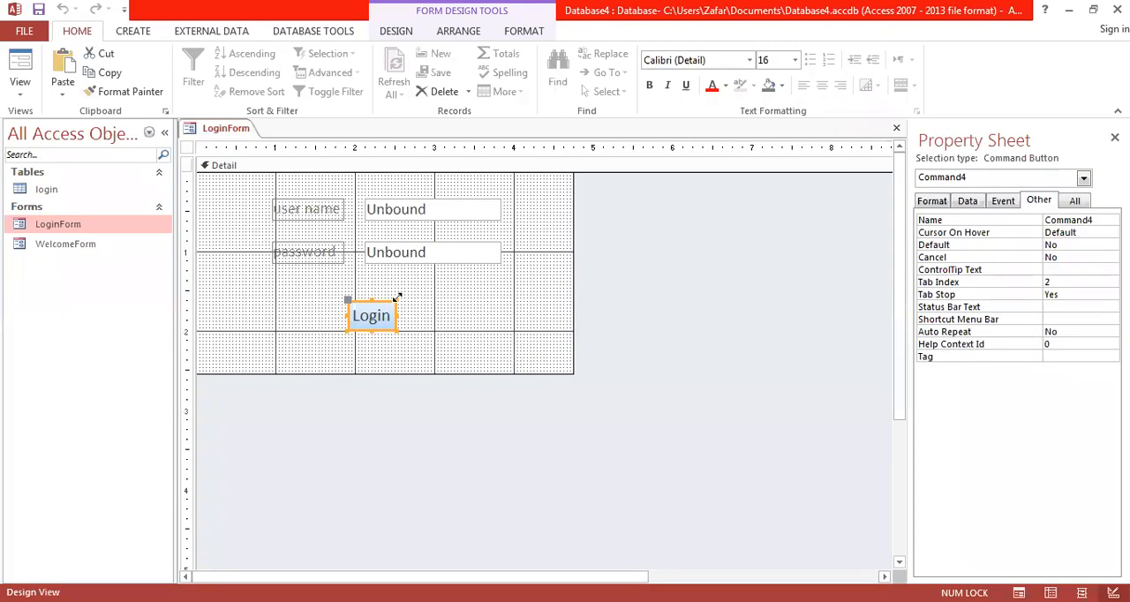
{"action": "right_click", "coordinate": [232, 132]}
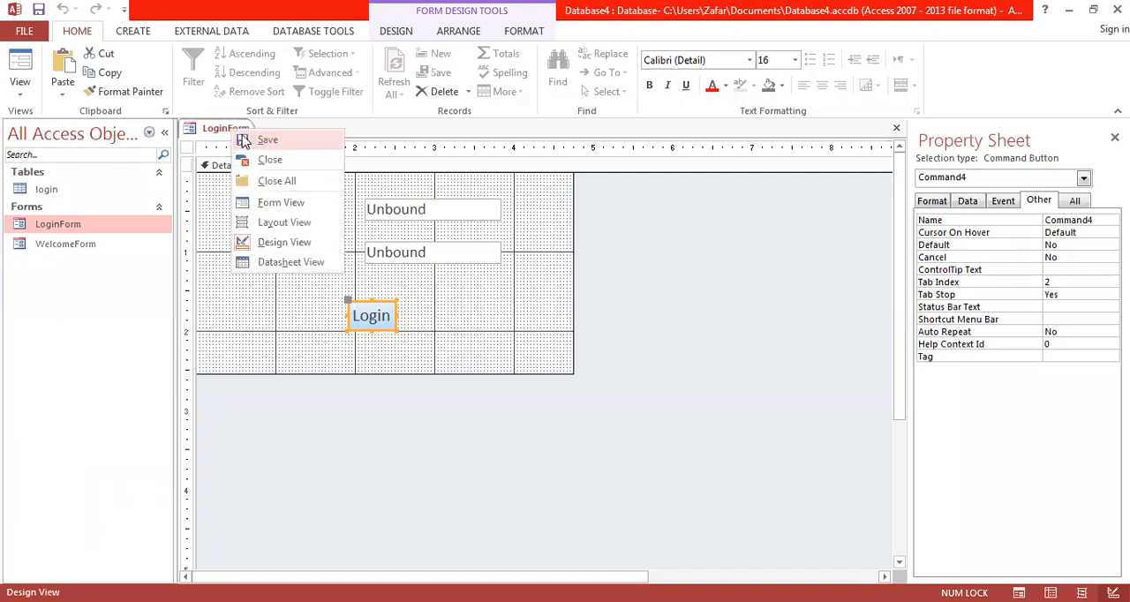
{"action": "left_click", "coordinate": [247, 139]}
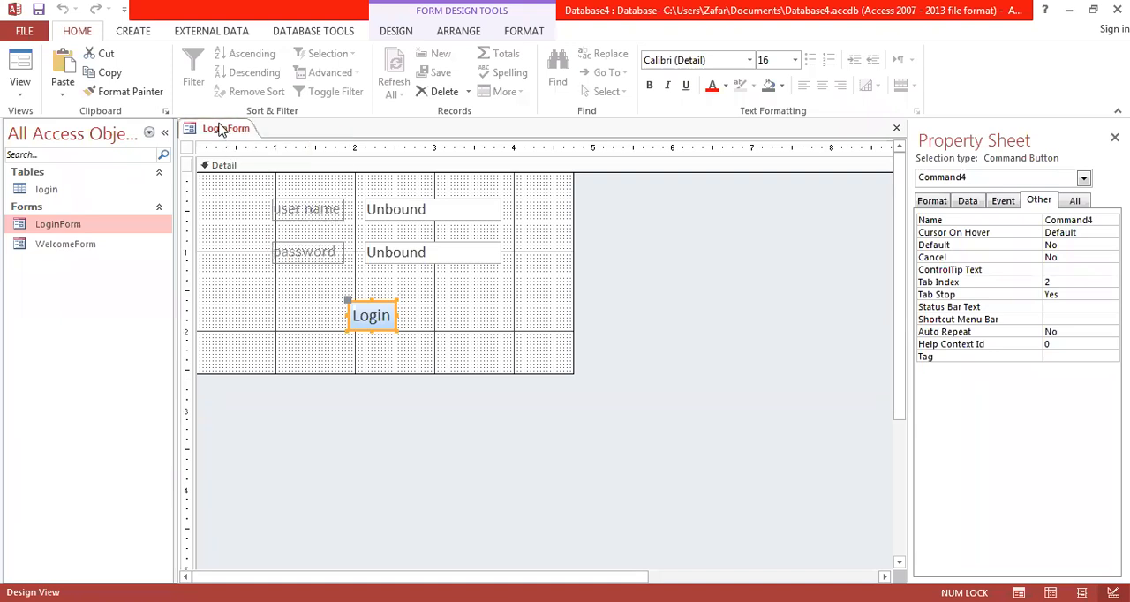
Step: Show LoginForm in Form View, enter a username and the matching account password, and log in
{"action": "right_click", "coordinate": [221, 128]}
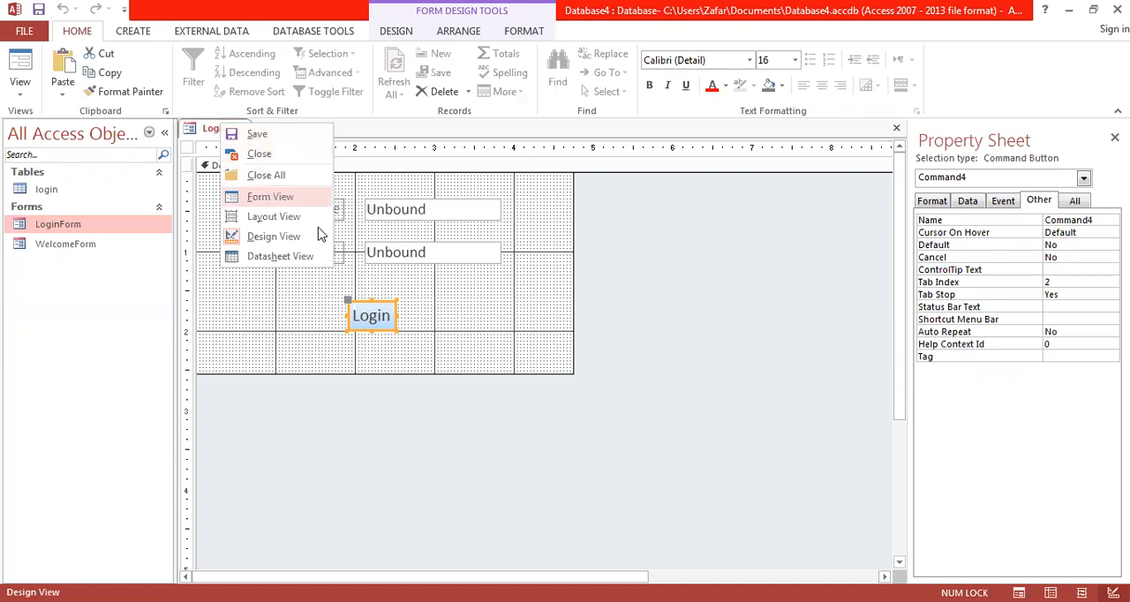
{"action": "left_click", "coordinate": [270, 196]}
{"action": "type", "text": "ali"}
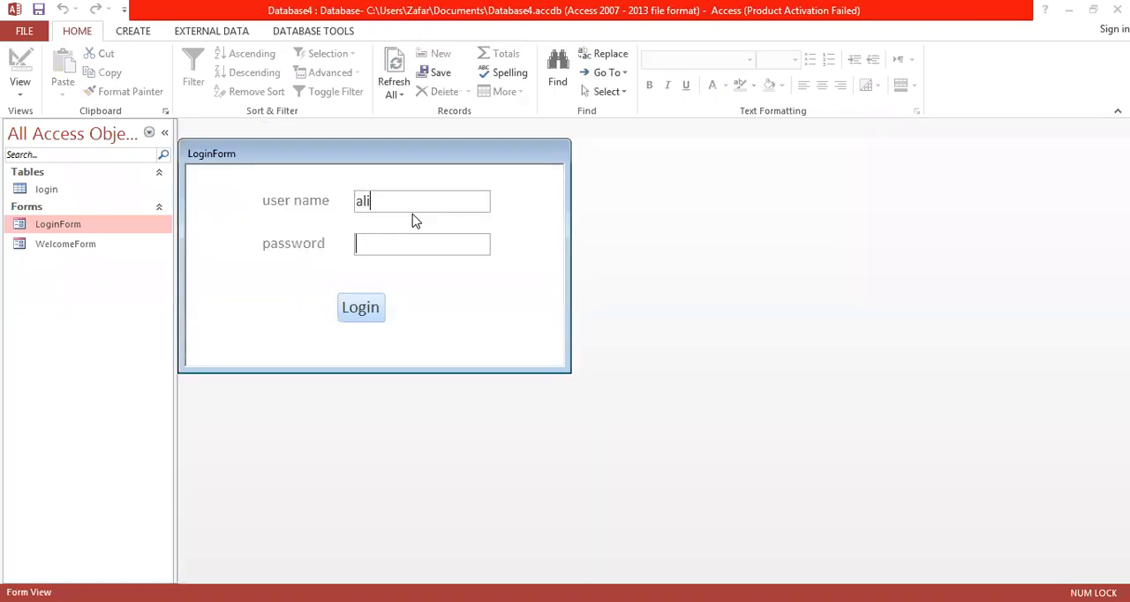
{"action": "type", "text": "123"}
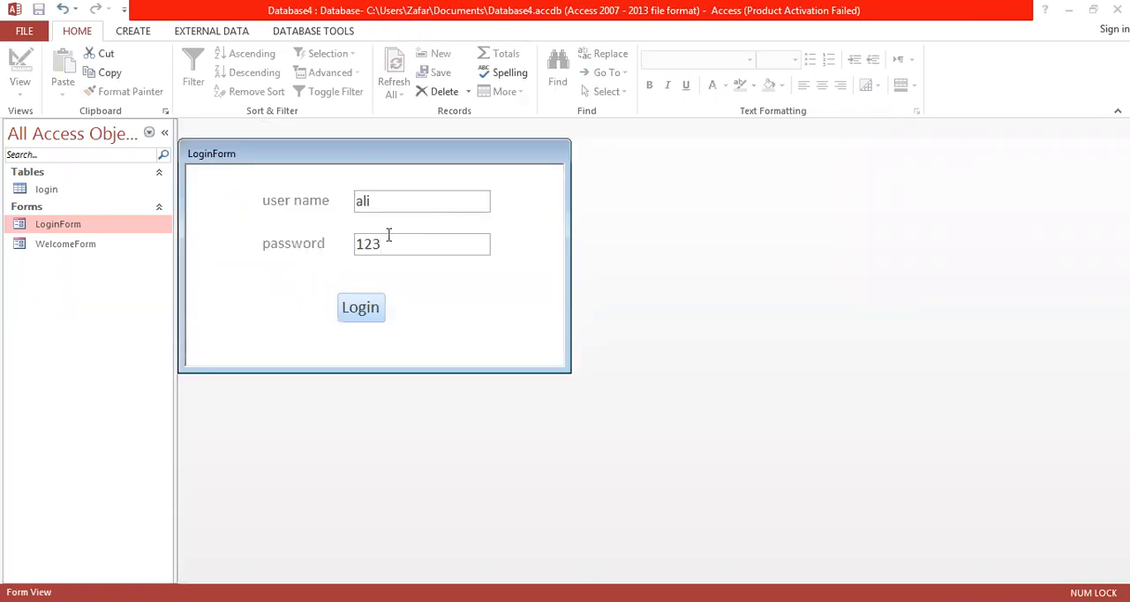
{"action": "left_click", "coordinate": [367, 313]}
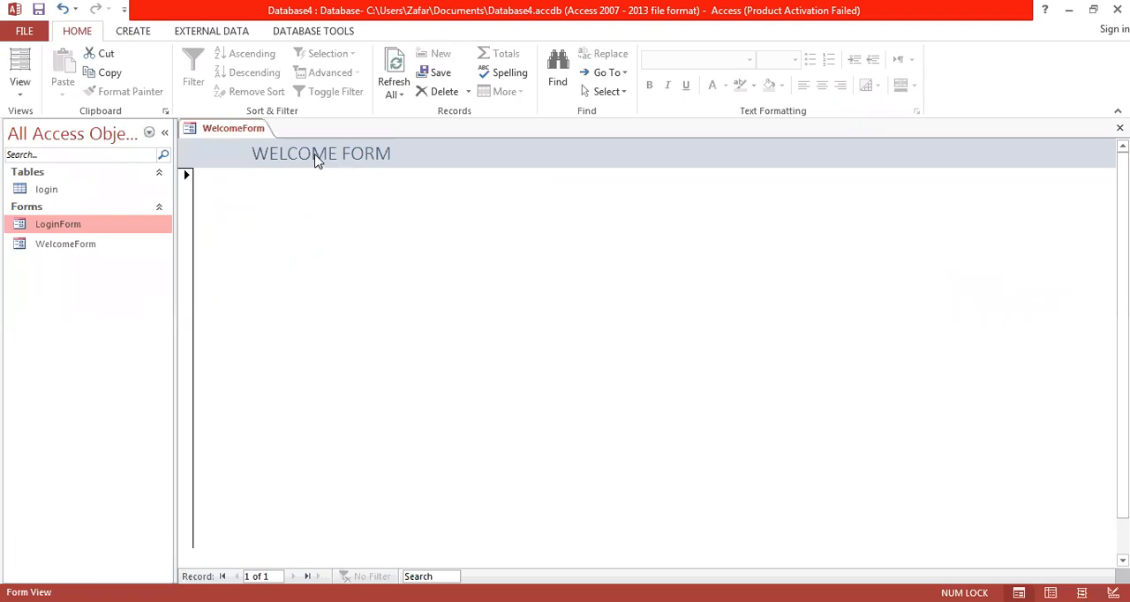
Step: Close WelcomeForm and reopen LoginForm for another login test
{"action": "right_click", "coordinate": [256, 129]}
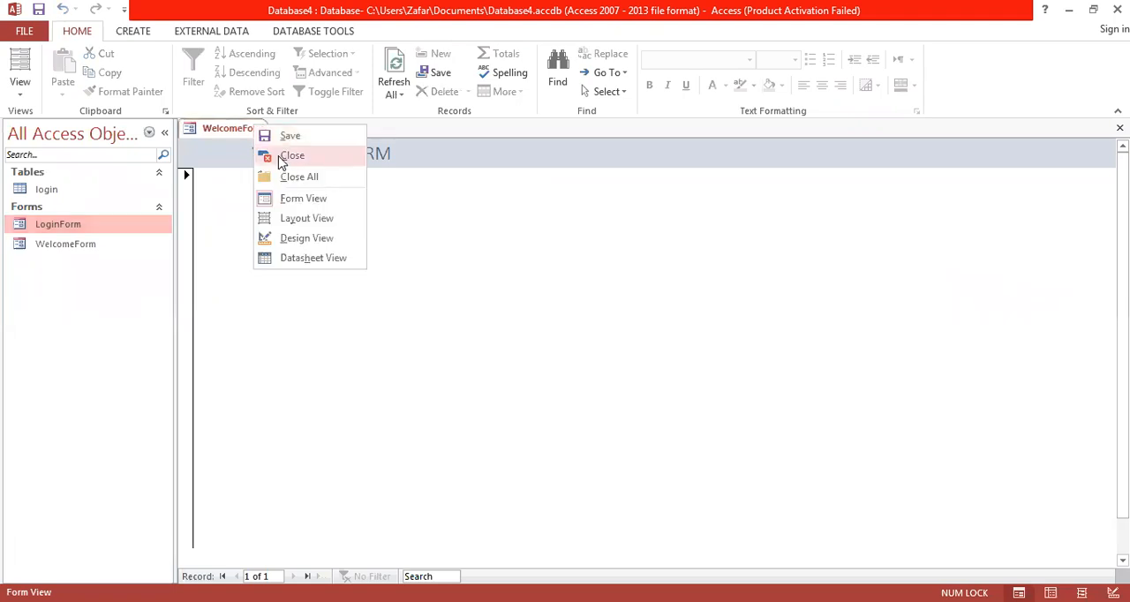
{"action": "left_click", "coordinate": [292, 157]}
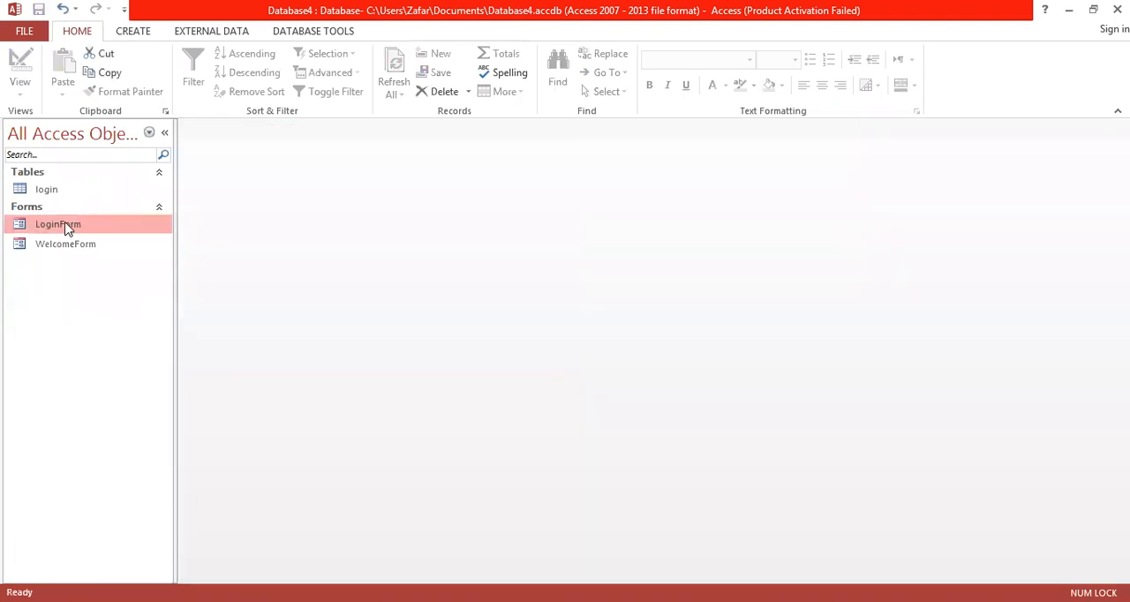
{"action": "double_click", "coordinate": [67, 228]}
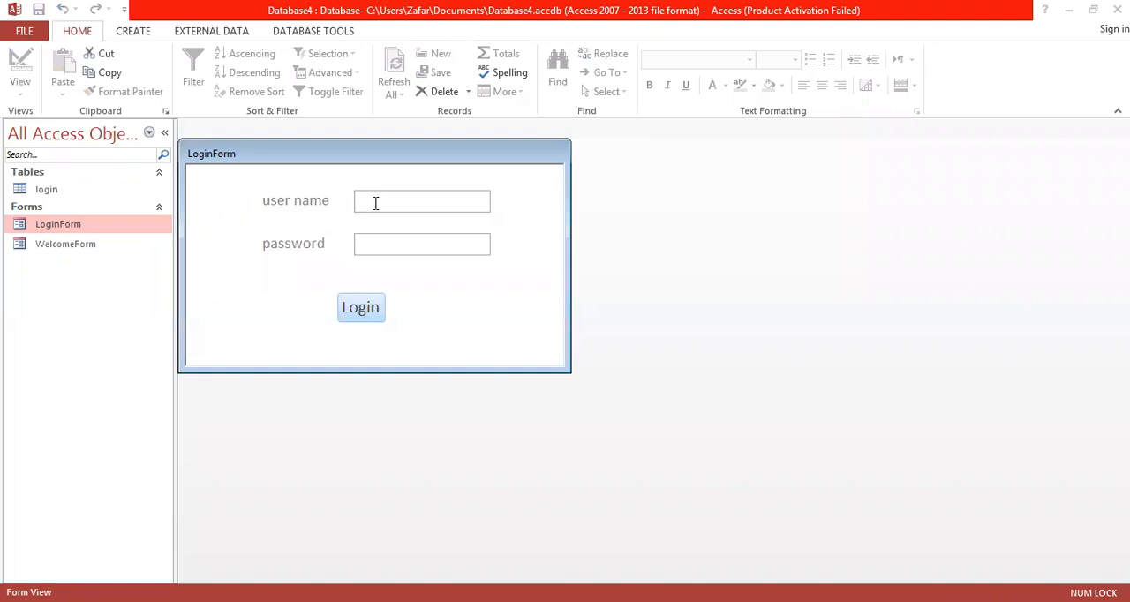
Step: Switch LoginForm to Design View and apply the Password input mask to the tbPassword text box
{"action": "right_click", "coordinate": [282, 149]}
{"action": "left_click", "coordinate": [326, 254]}
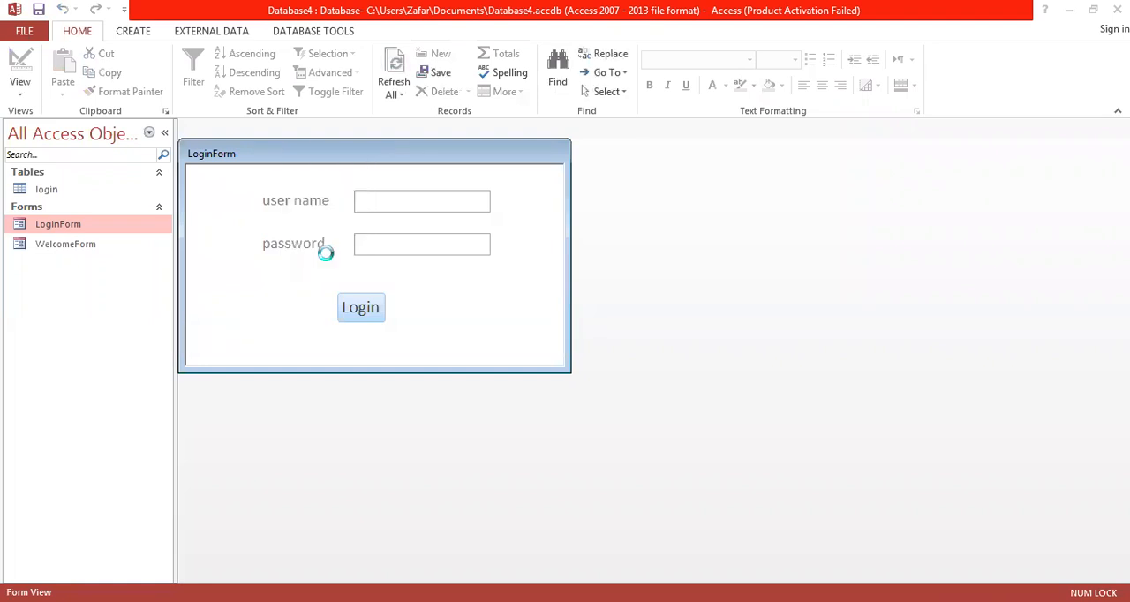
{"action": "left_click", "coordinate": [433, 256]}
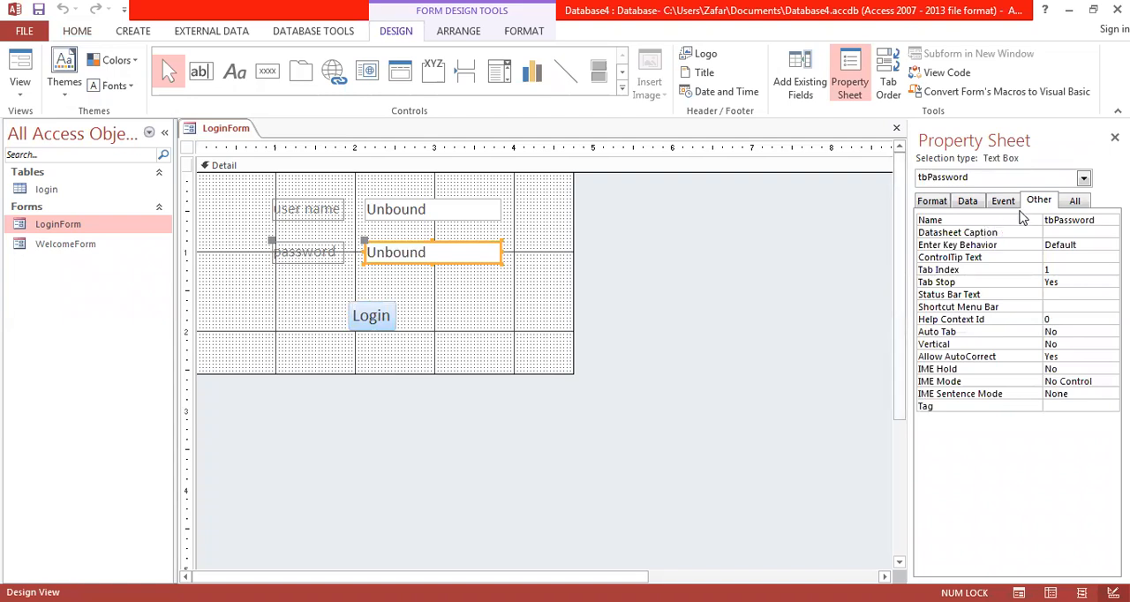
{"action": "left_click", "coordinate": [972, 202]}
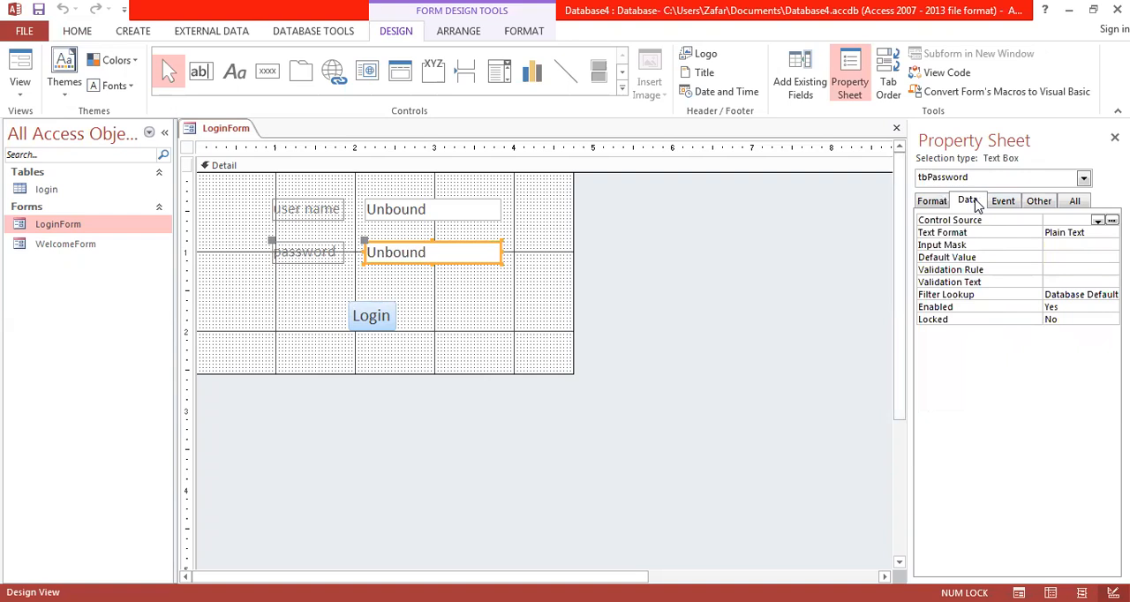
{"action": "left_click", "coordinate": [1059, 245]}
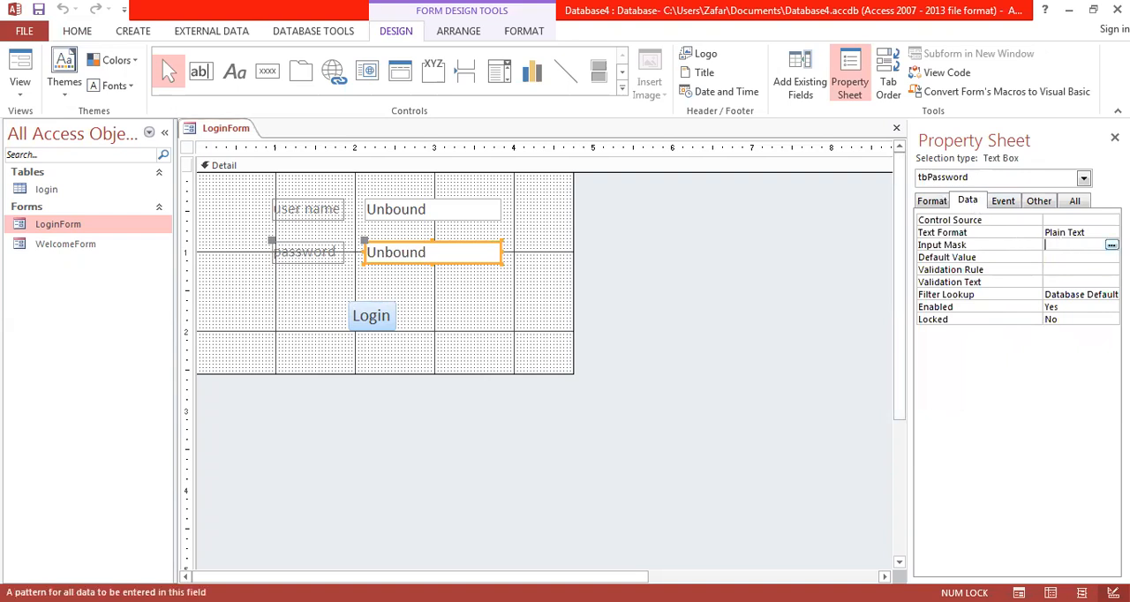
{"action": "left_click", "coordinate": [1111, 245]}
{"action": "left_click", "coordinate": [466, 281]}
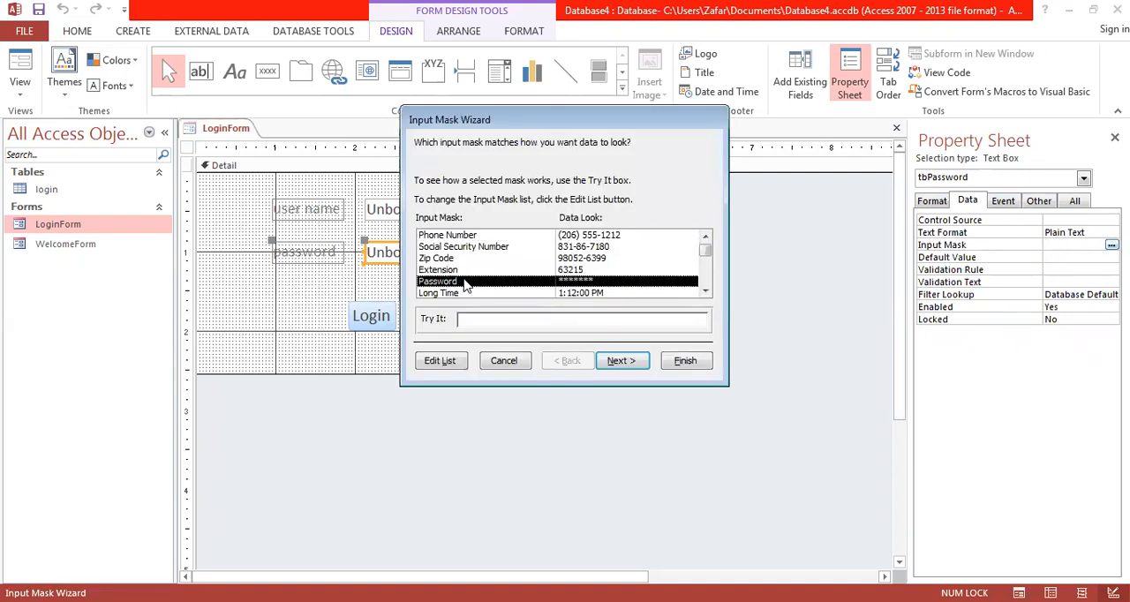
{"action": "double_click", "coordinate": [467, 283]}
{"action": "left_click", "coordinate": [686, 363]}
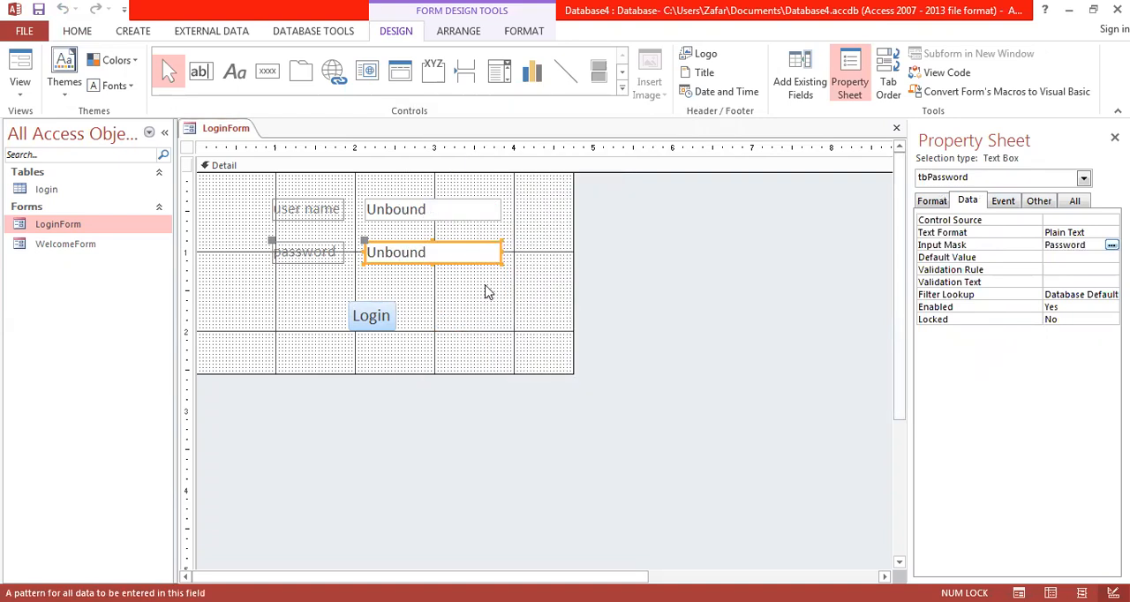
Step: Save LoginForm and show it in Form View
{"action": "right_click", "coordinate": [250, 130]}
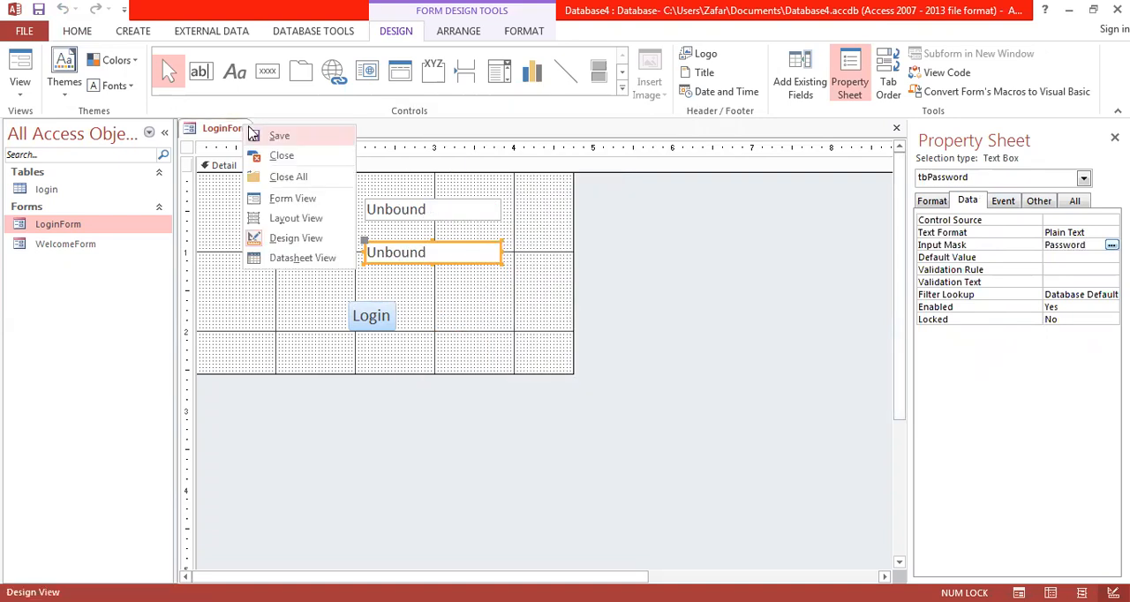
{"action": "left_click", "coordinate": [255, 134]}
{"action": "right_click", "coordinate": [213, 125]}
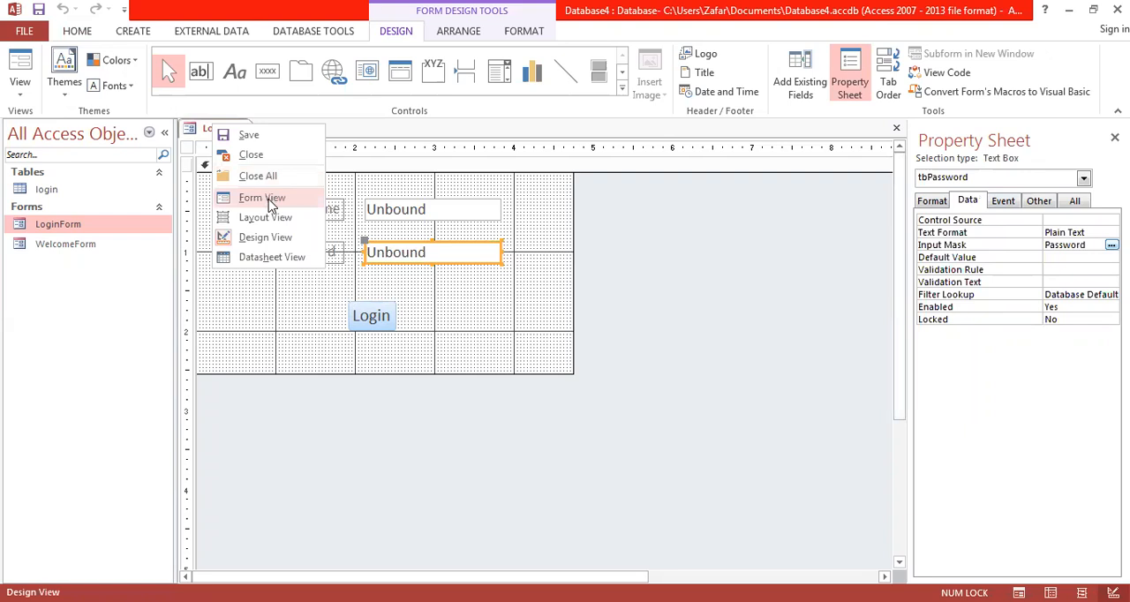
{"action": "left_click", "coordinate": [265, 198]}
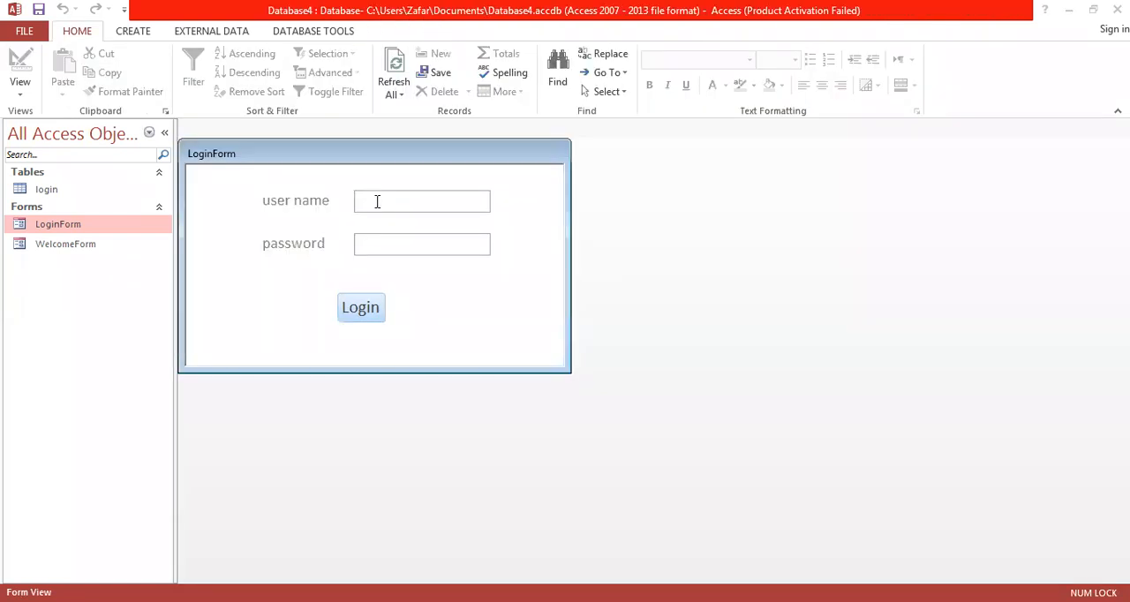
Step: Try to log in with the username and a non-matching account password, and dismiss the error message
{"action": "type", "text": "zia"}
{"action": "type", "text": "*****"}
{"action": "key", "text": "Tab"}
{"action": "key", "text": "Return"}
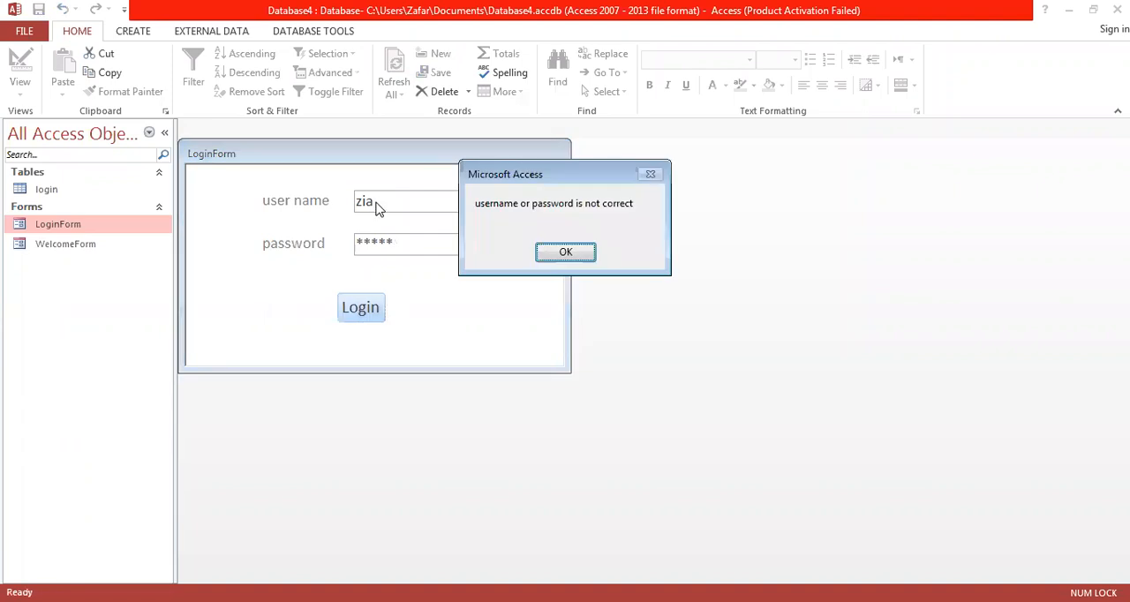
{"action": "left_click", "coordinate": [570, 245]}
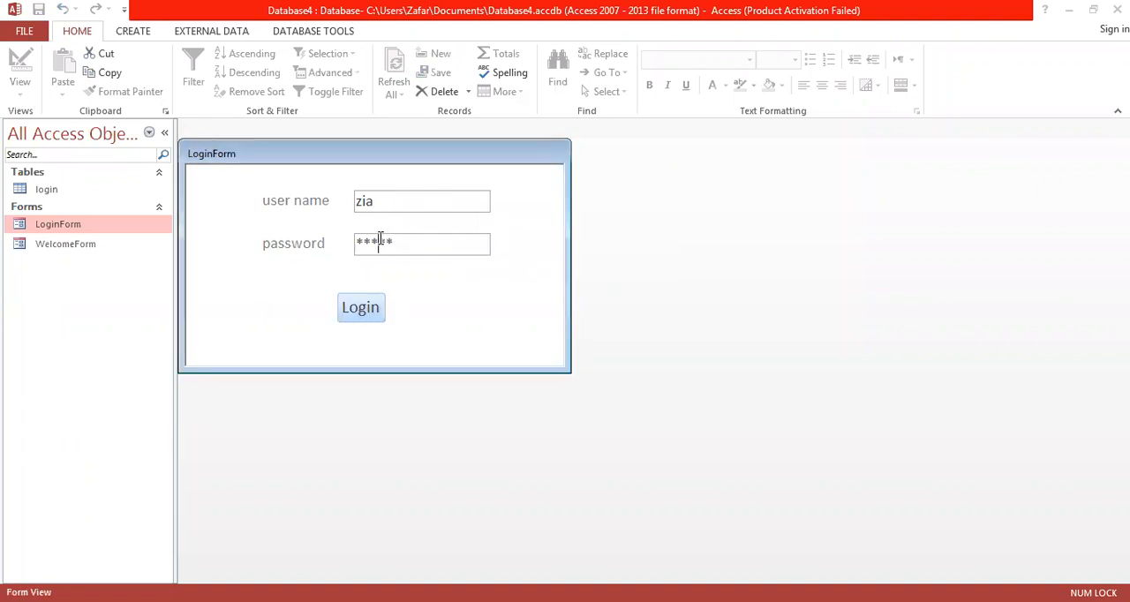
Step: Replace the password entry with the matching account password and log in
{"action": "double_click", "coordinate": [379, 240]}
{"action": "type", "text": "***"}
{"action": "key", "text": "Tab"}
{"action": "key", "text": "Return"}
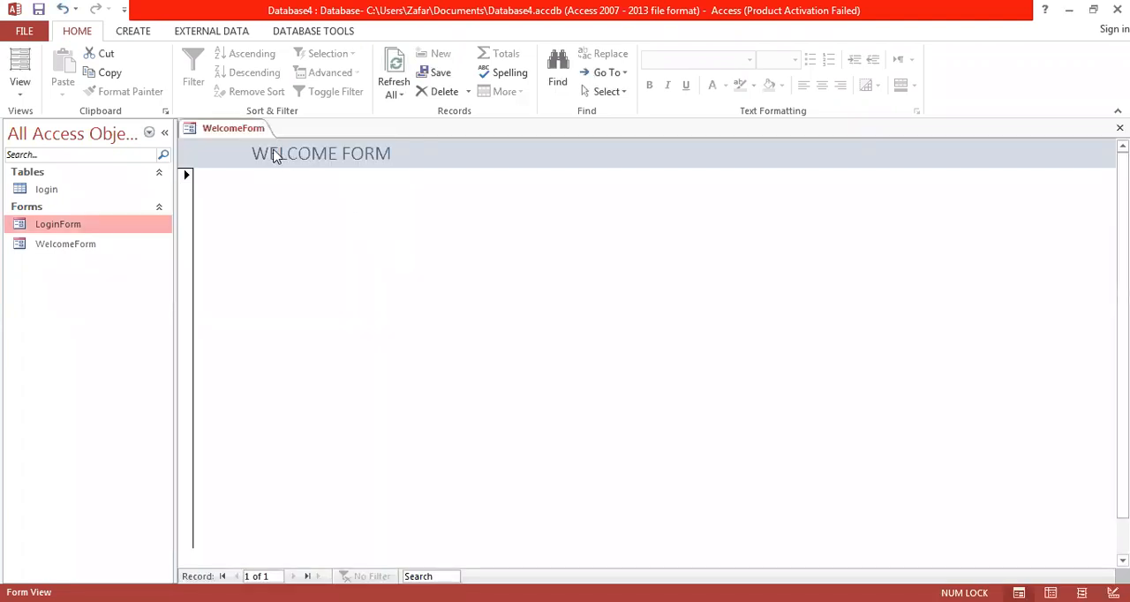